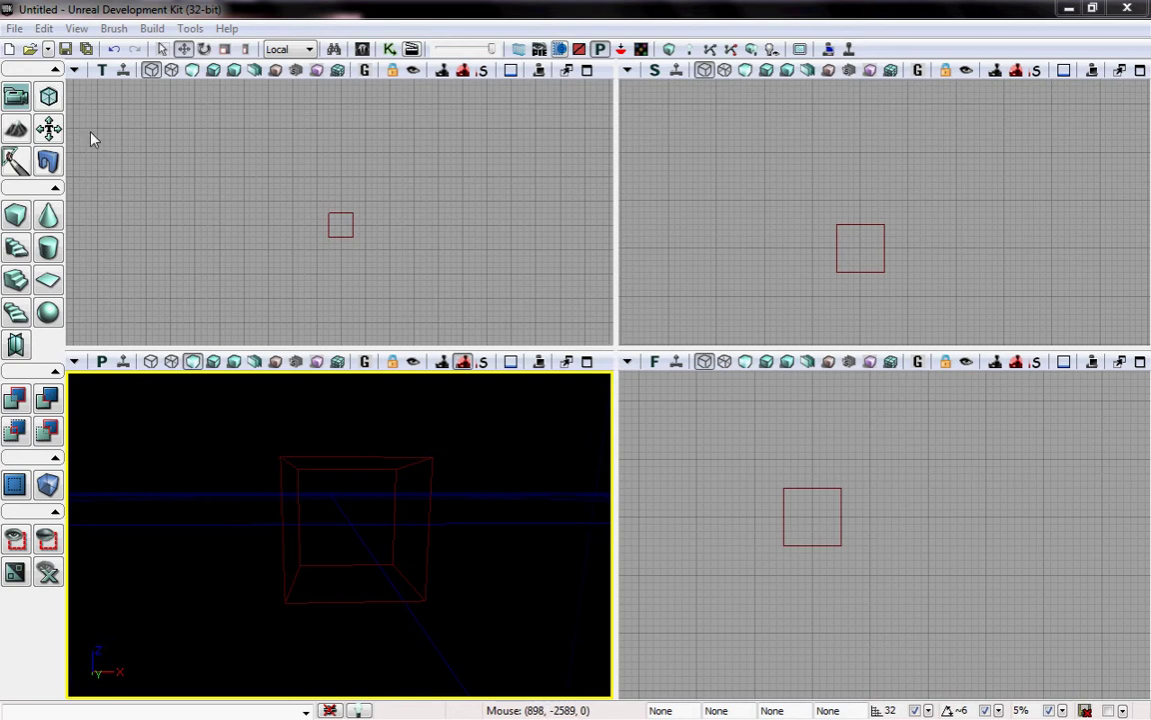
Select the red builder brush and cycle its transform widget through the rotate and scale modes back to move.
click(331, 236)
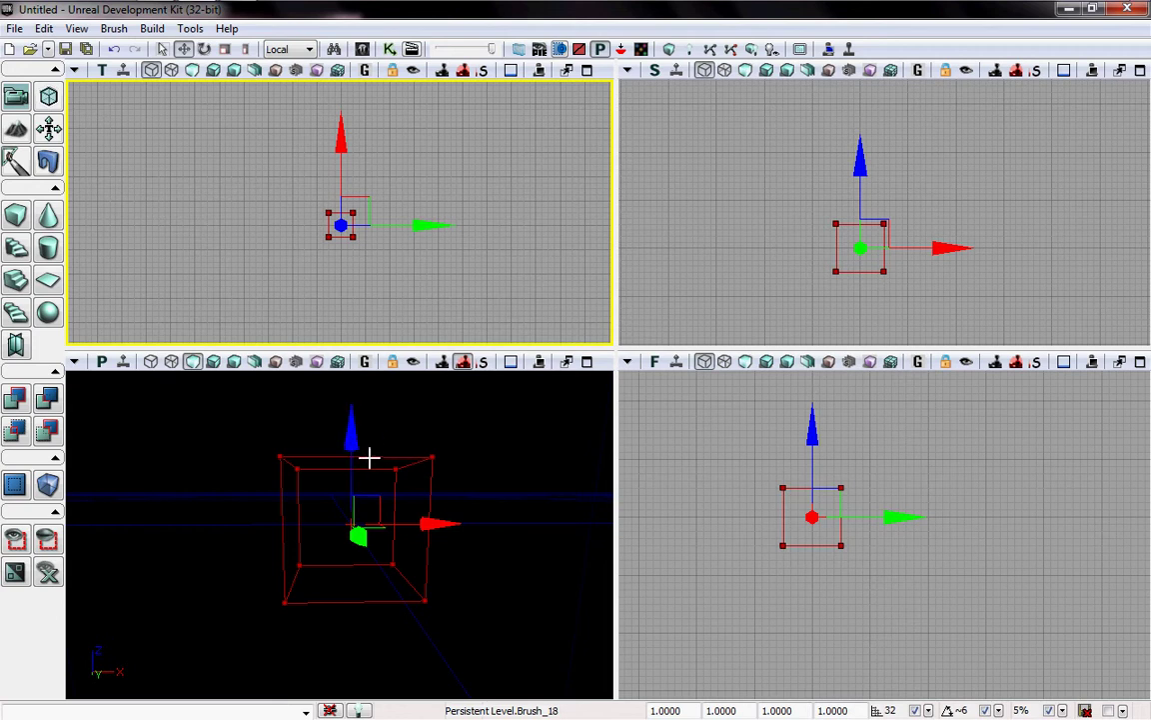
key(space)
key(space)
key(space)
key(space)
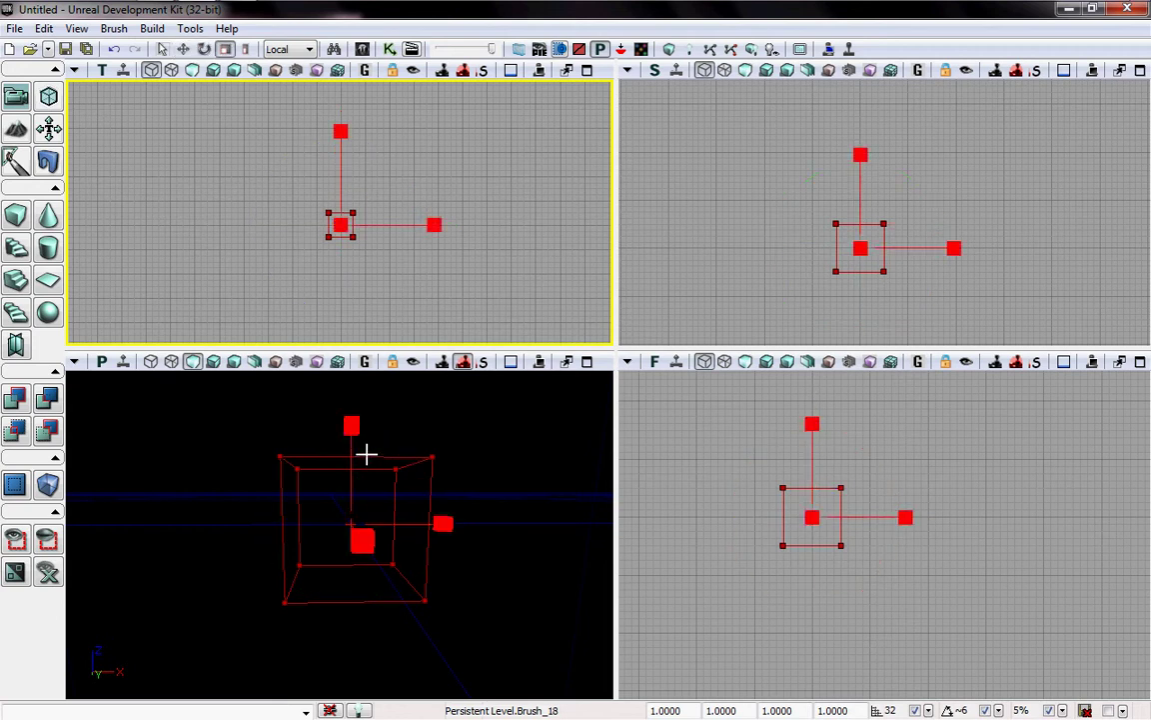
key(space)
key(space)
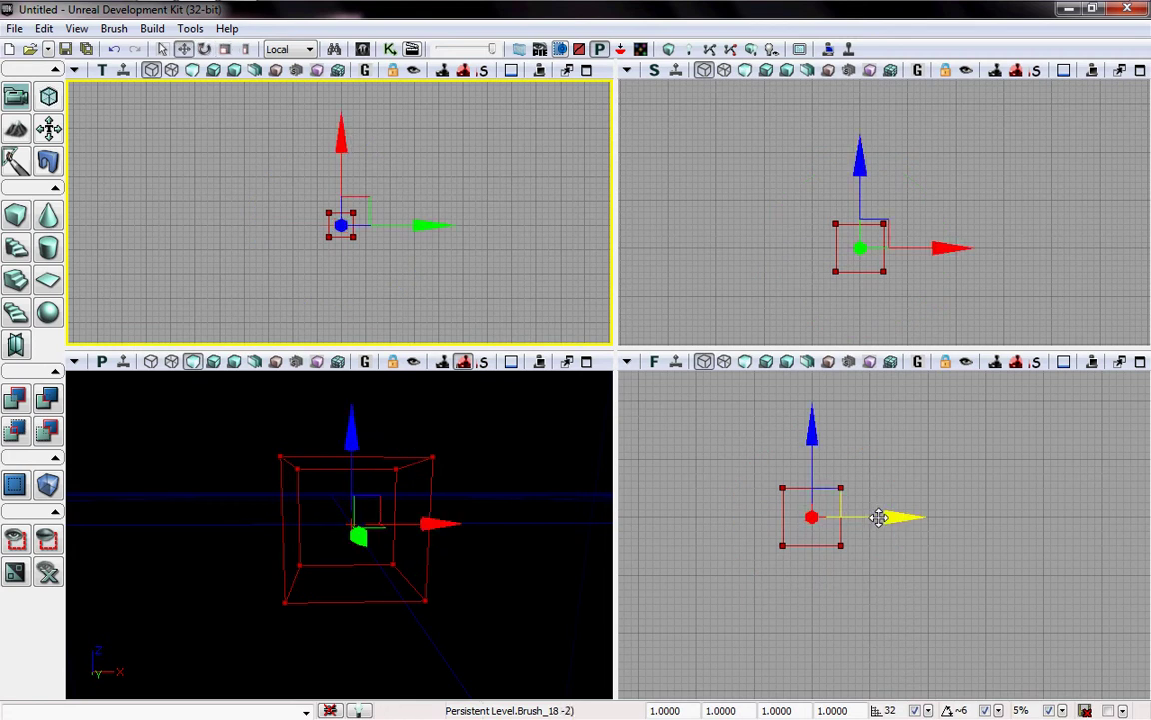
Move the builder brush about half its width along positive Y, keeping the drag grid snap at 32.
mouse_move(874, 519)
mouse_down()
mouse_move(963, 516)
mouse_move(830, 507)
mouse_move(971, 506)
mouse_move(930, 499)
mouse_up()
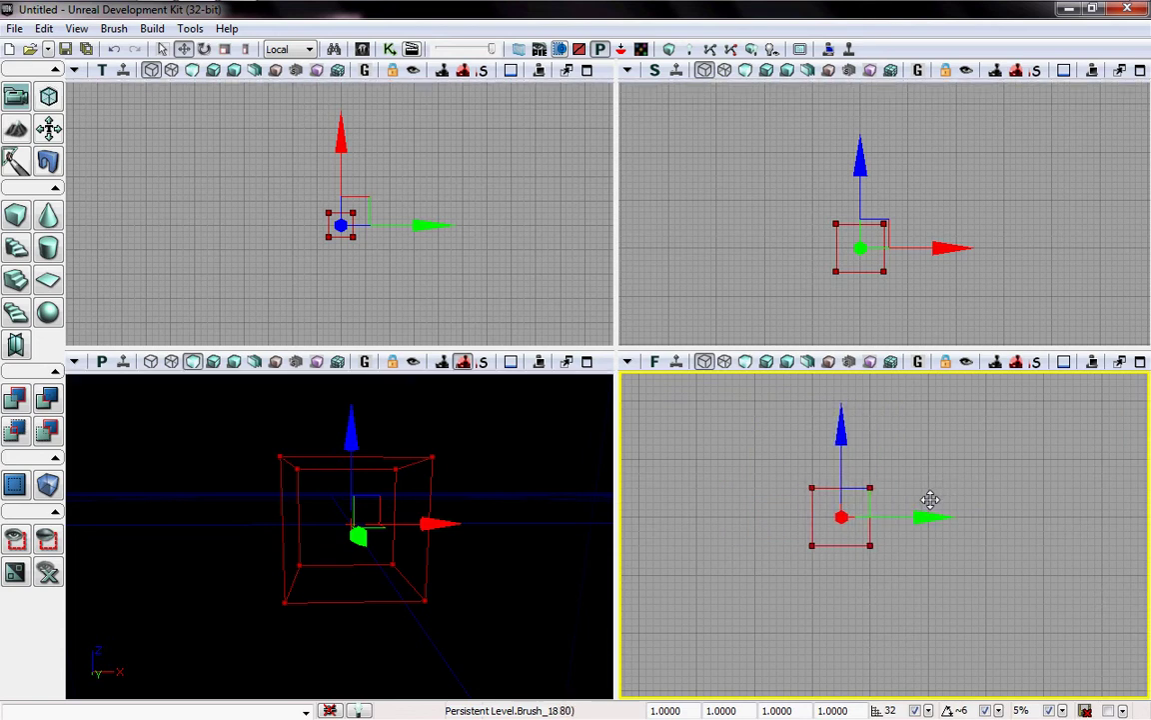
click(889, 710)
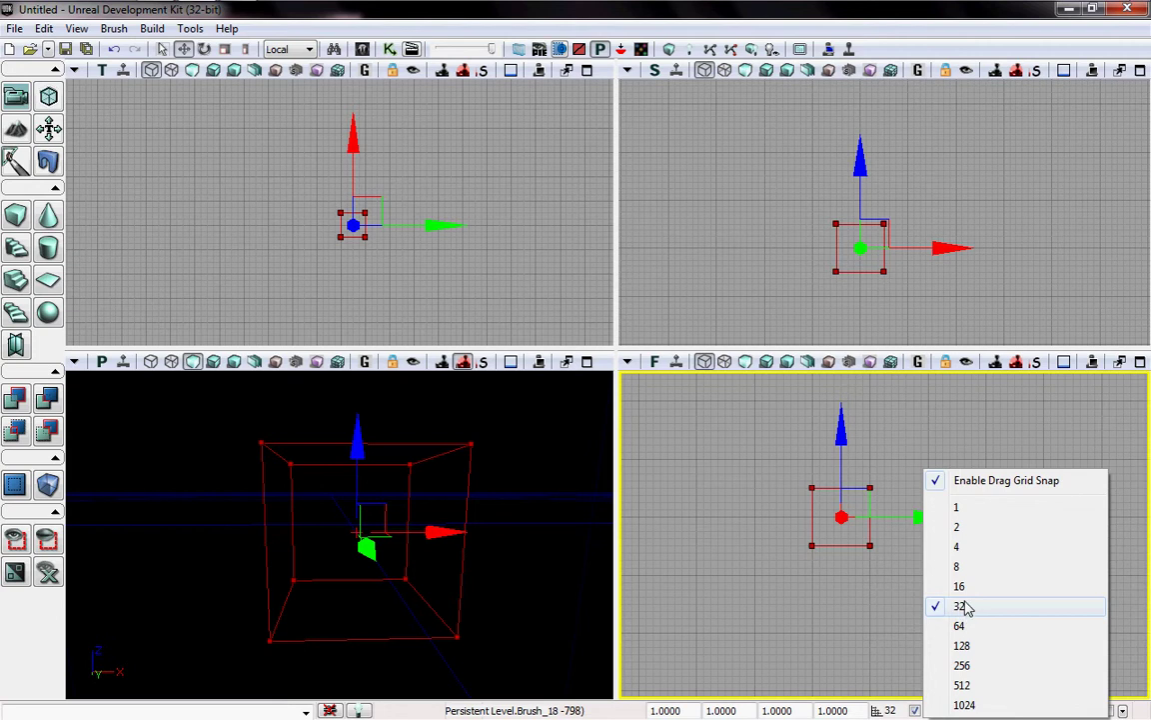
click(845, 587)
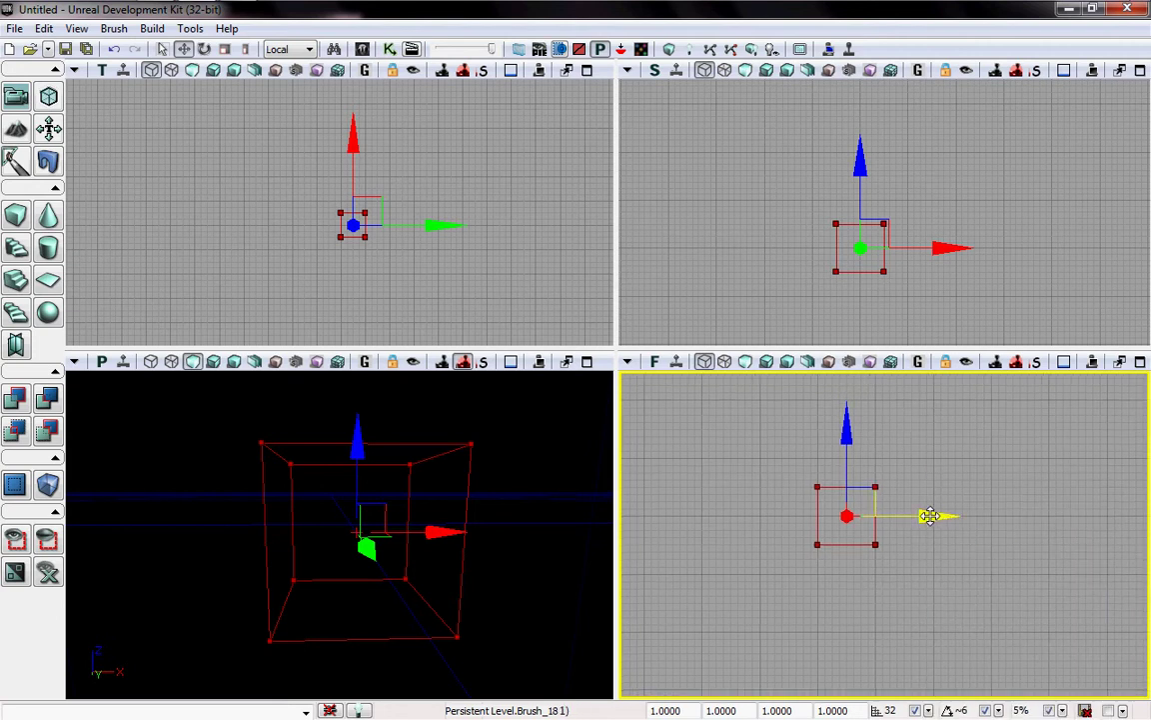
mouse_move(929, 515)
mouse_down()
mouse_move(985, 514)
mouse_move(941, 508)
mouse_up()
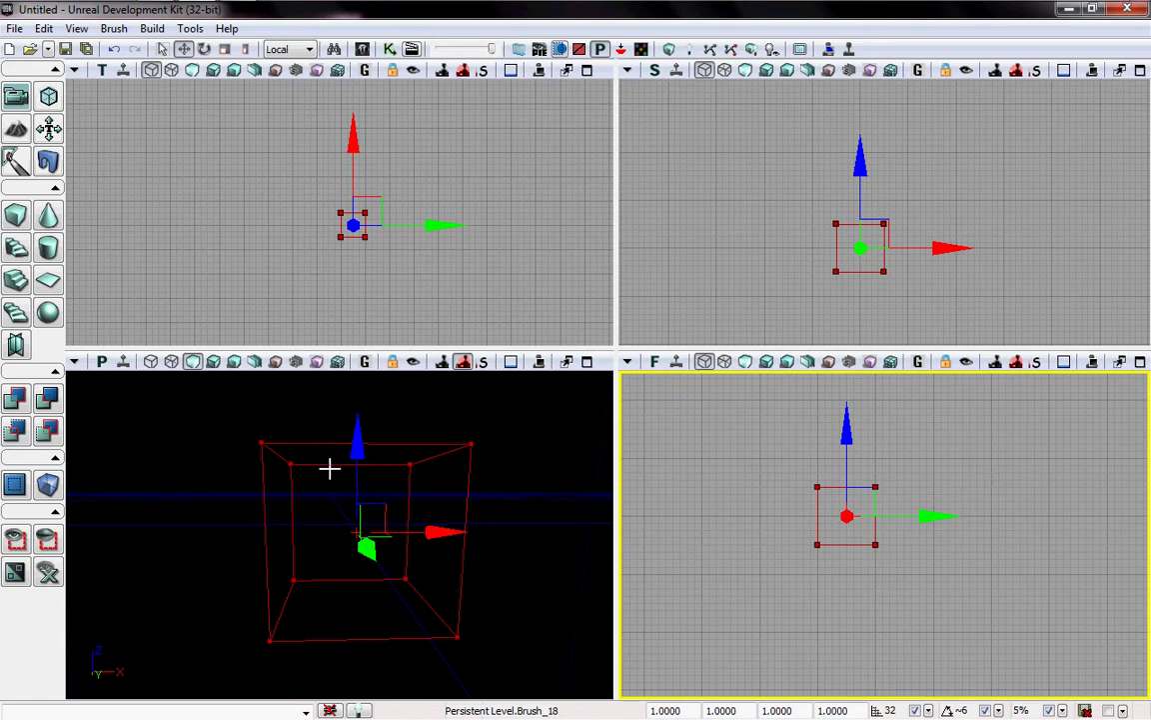
Create a solid cube from the builder brush with CSG Add, then shift the builder brush nearly one brush width along positive X.
click(18, 401)
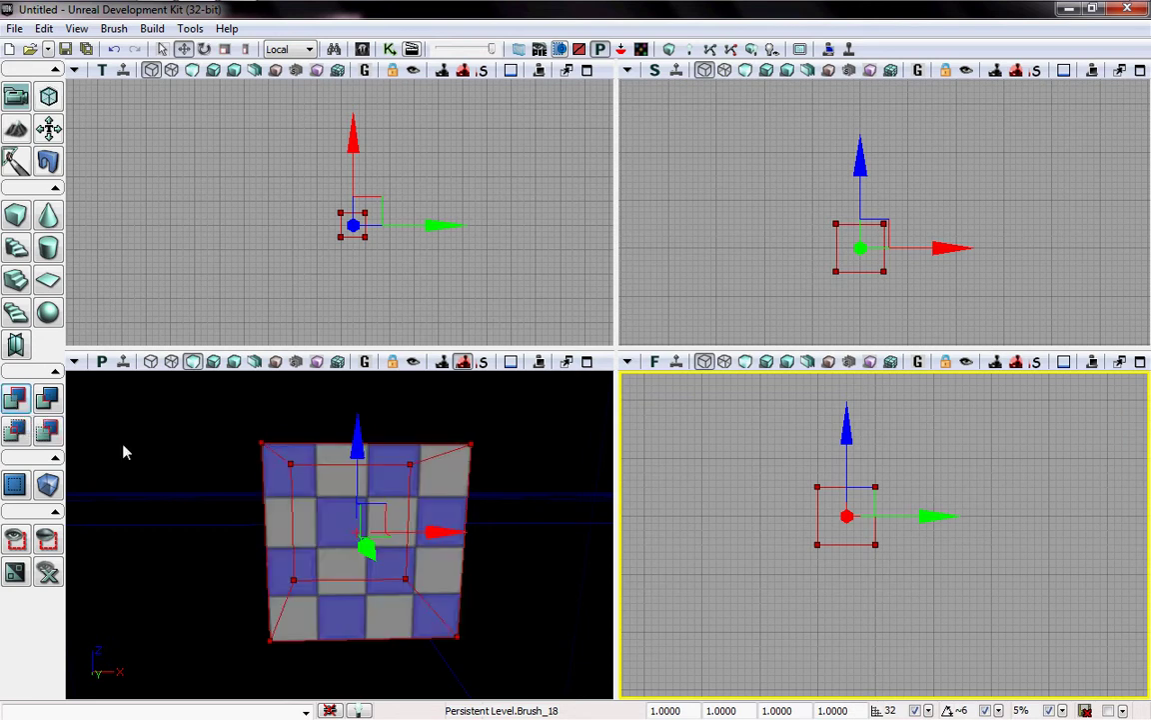
mouse_move(527, 502)
mouse_down()
mouse_move(480, 480)
mouse_move(505, 505)
mouse_move(514, 450)
mouse_move(514, 500)
mouse_move(464, 500)
mouse_move(494, 494)
mouse_move(525, 528)
mouse_up()
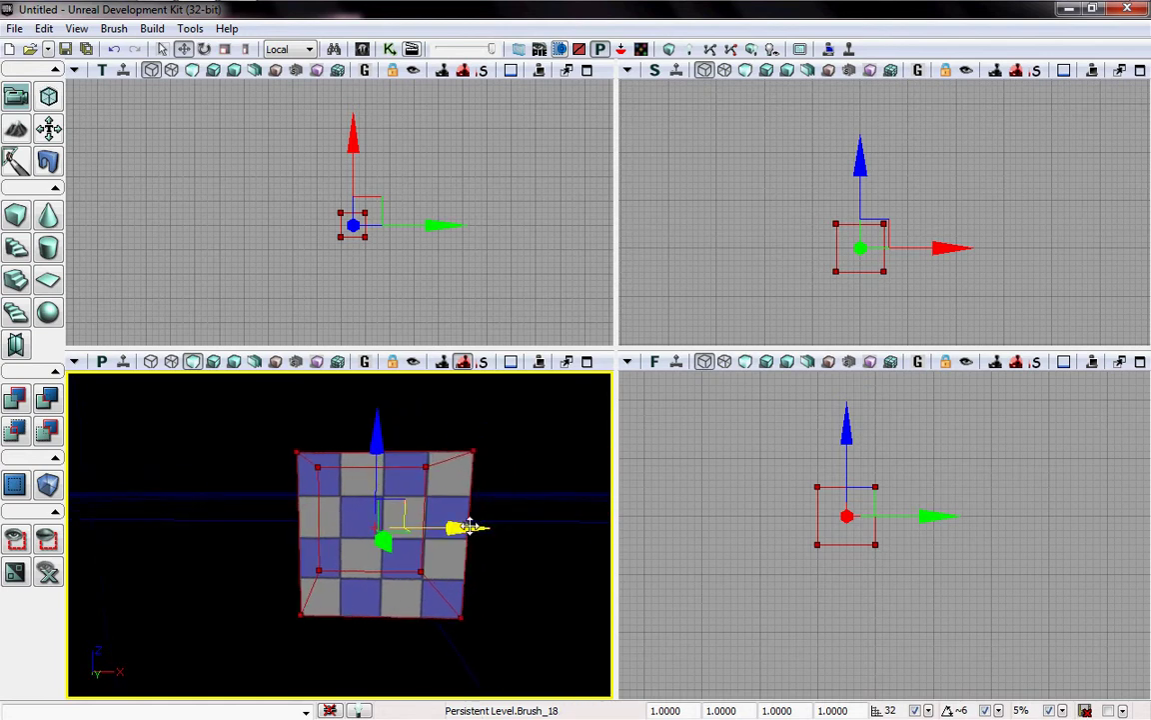
drag(468, 527, 590, 528)
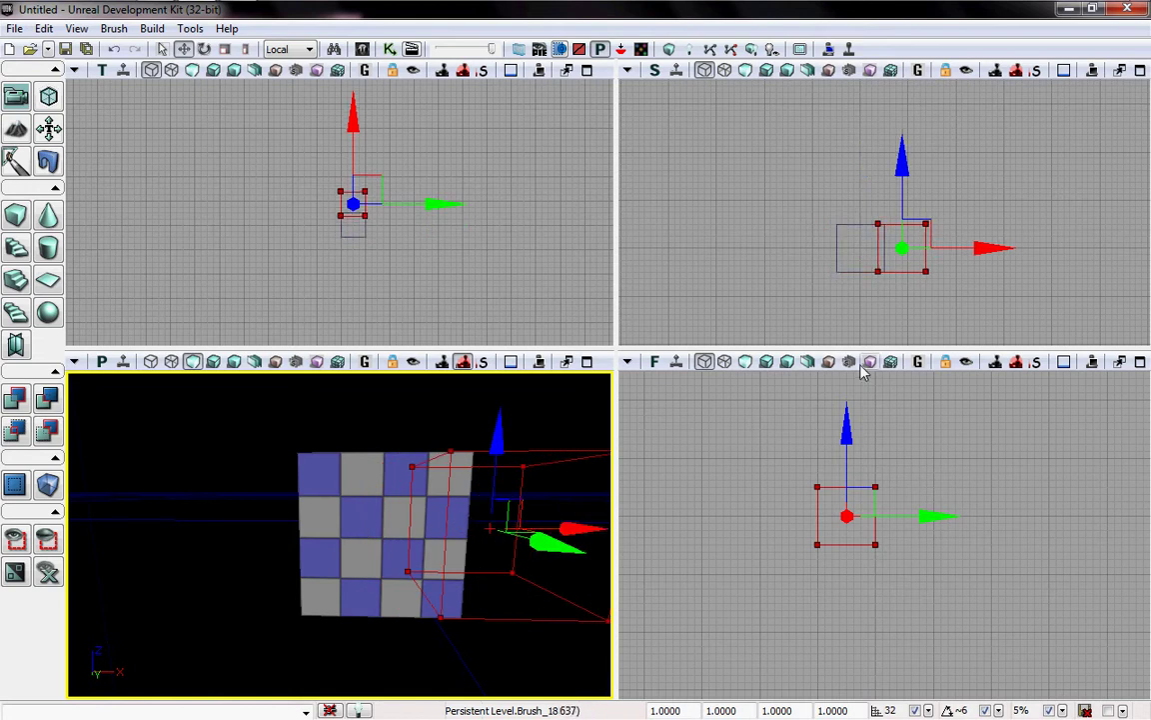
Raise the builder brush and shift it back along X until it overlaps the cube's upper edge on the positive X side.
click(835, 231)
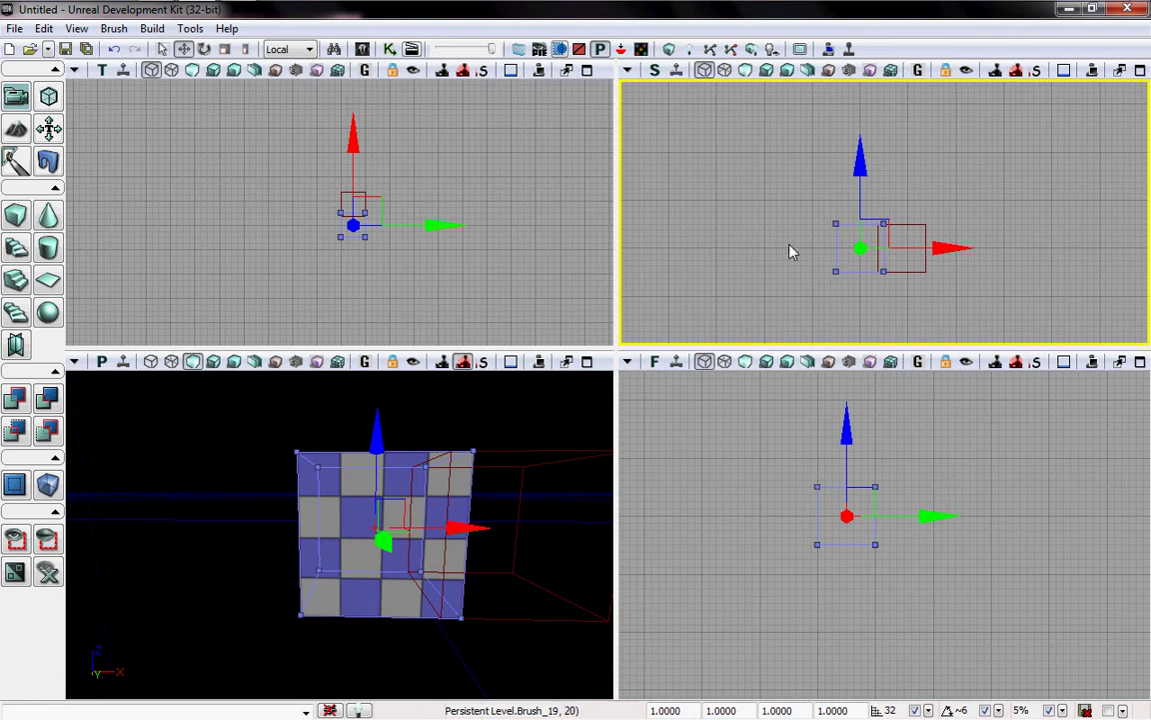
click(912, 267)
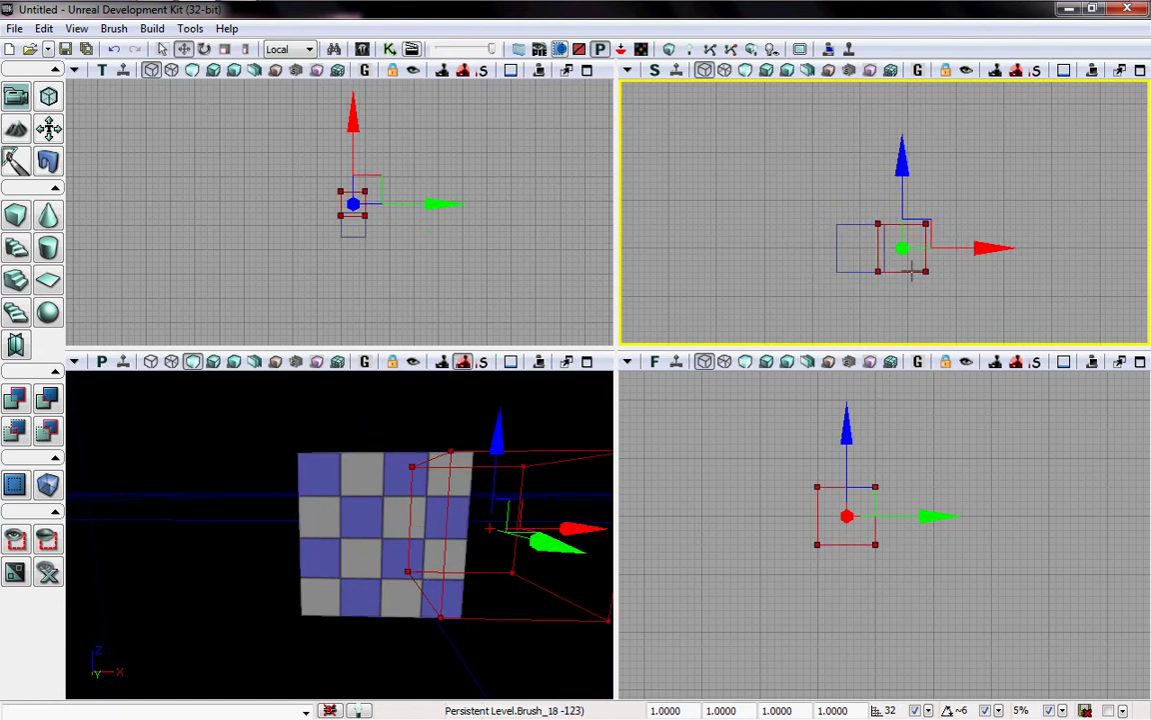
drag(497, 436, 497, 371)
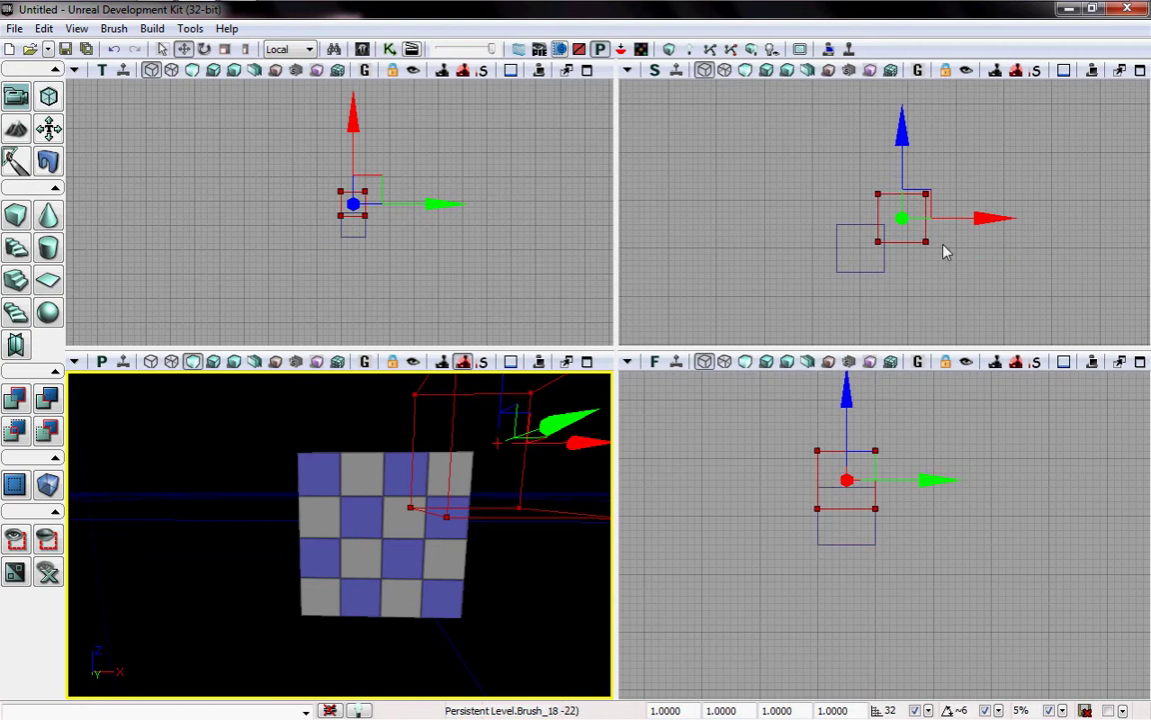
drag(985, 219, 969, 218)
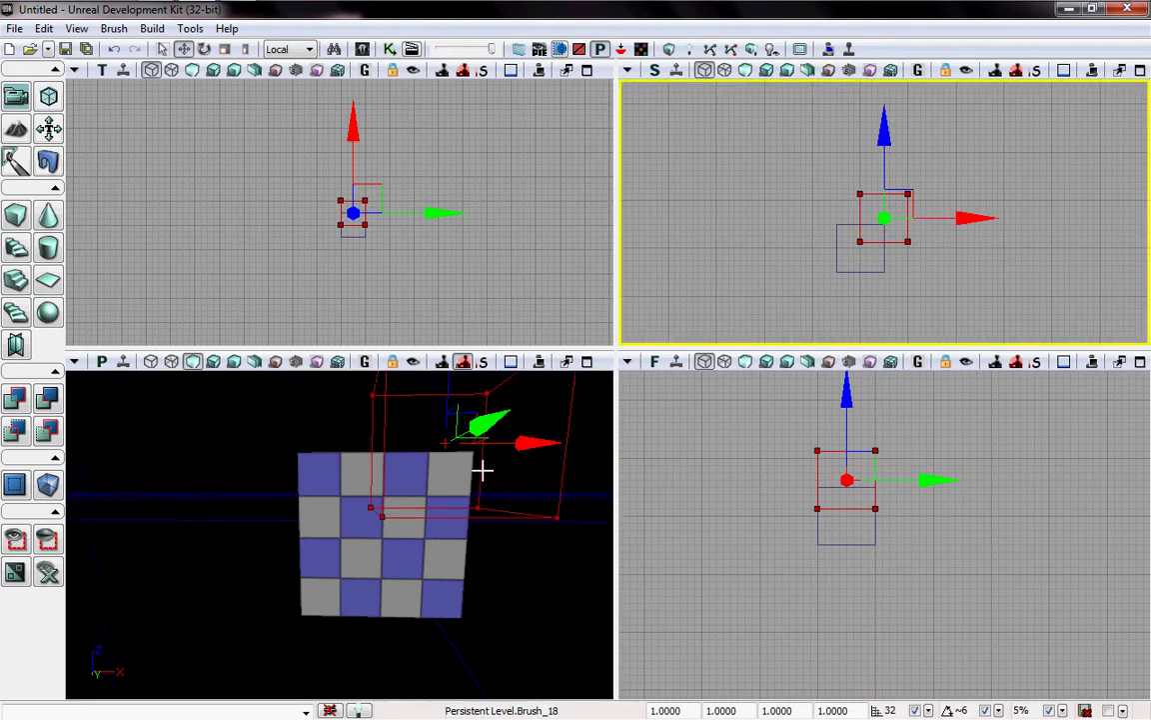
Cut the overlapping part out of the cube with CSG Subtract and move the builder brush clear of it along positive X.
mouse_move(524, 473)
middle_down()
mouse_move(525, 505)
mouse_move(524, 380)
middle_up()
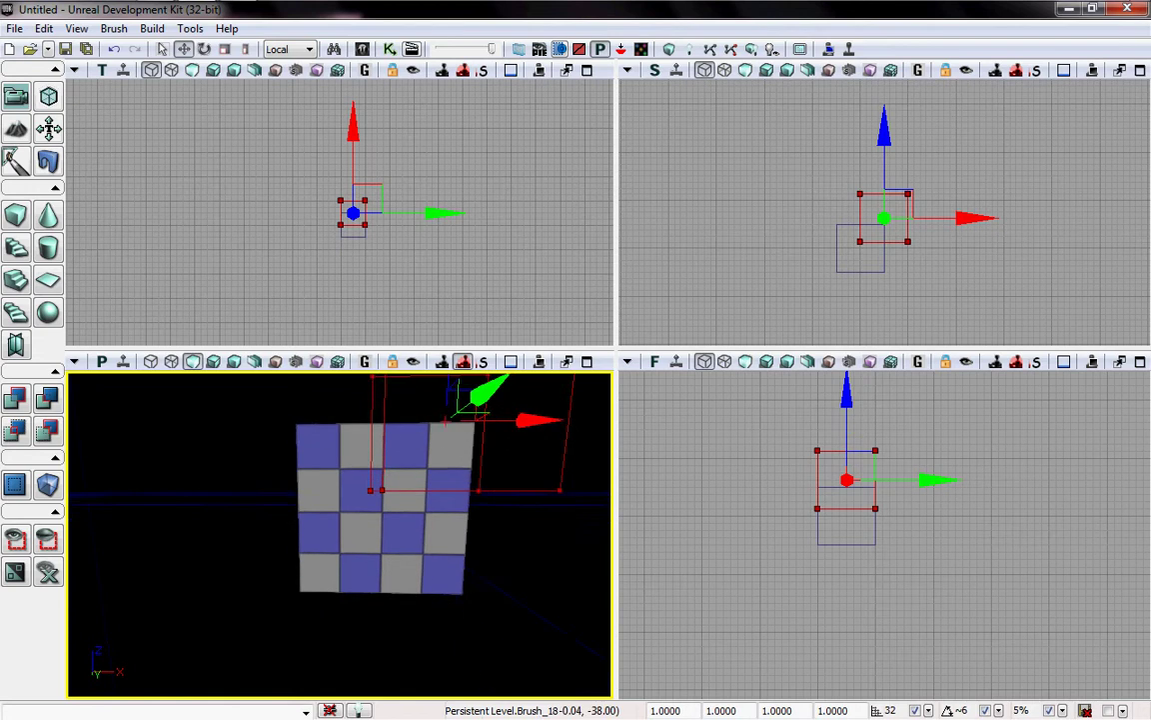
mouse_move(526, 479)
right_down()
mouse_move(193, 484)
mouse_move(229, 484)
right_up()
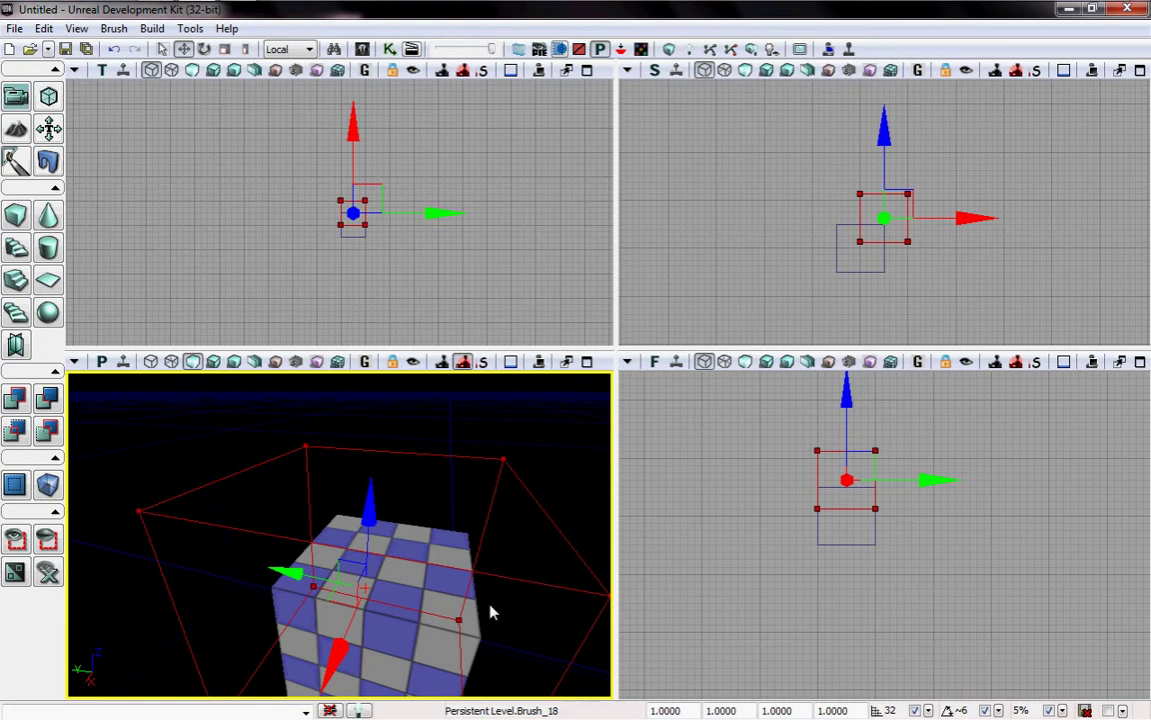
click(46, 401)
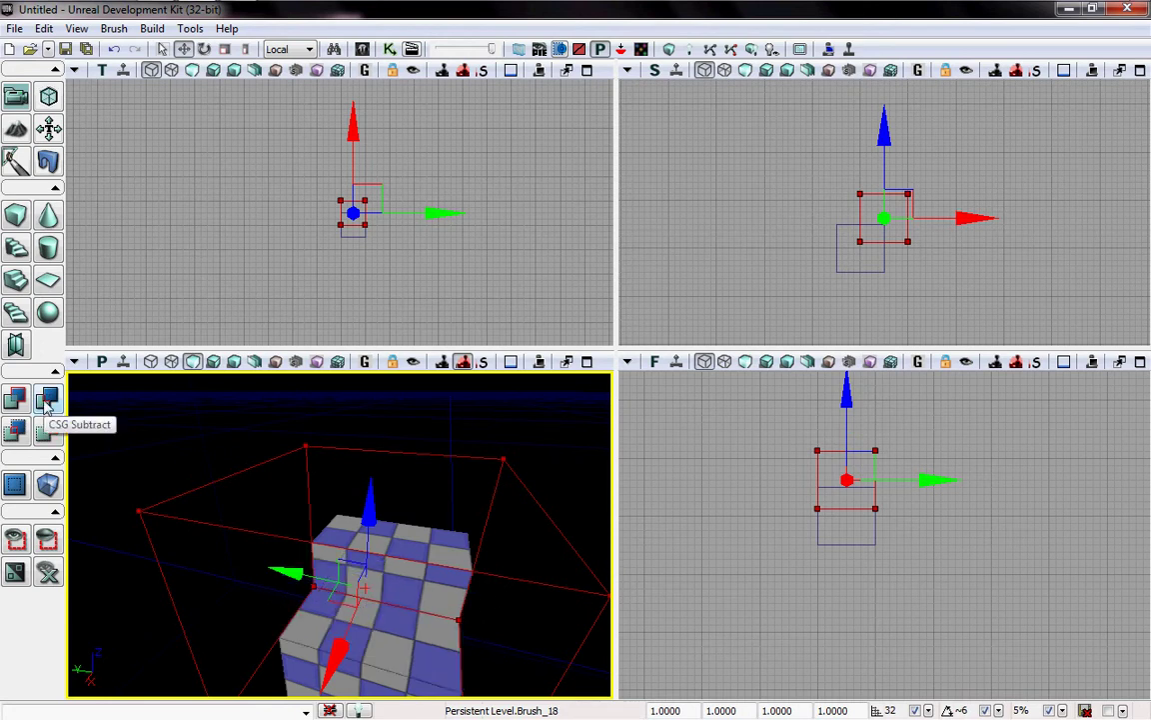
middle_drag(333, 477, 333, 478)
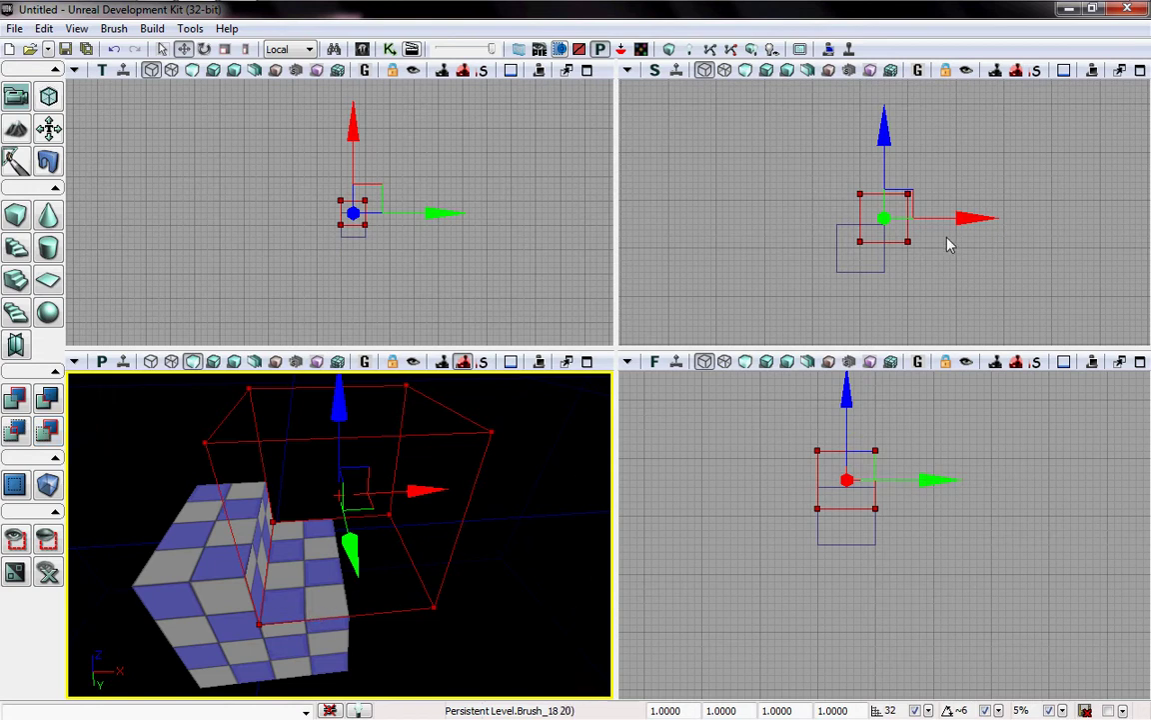
drag(962, 219, 1049, 219)
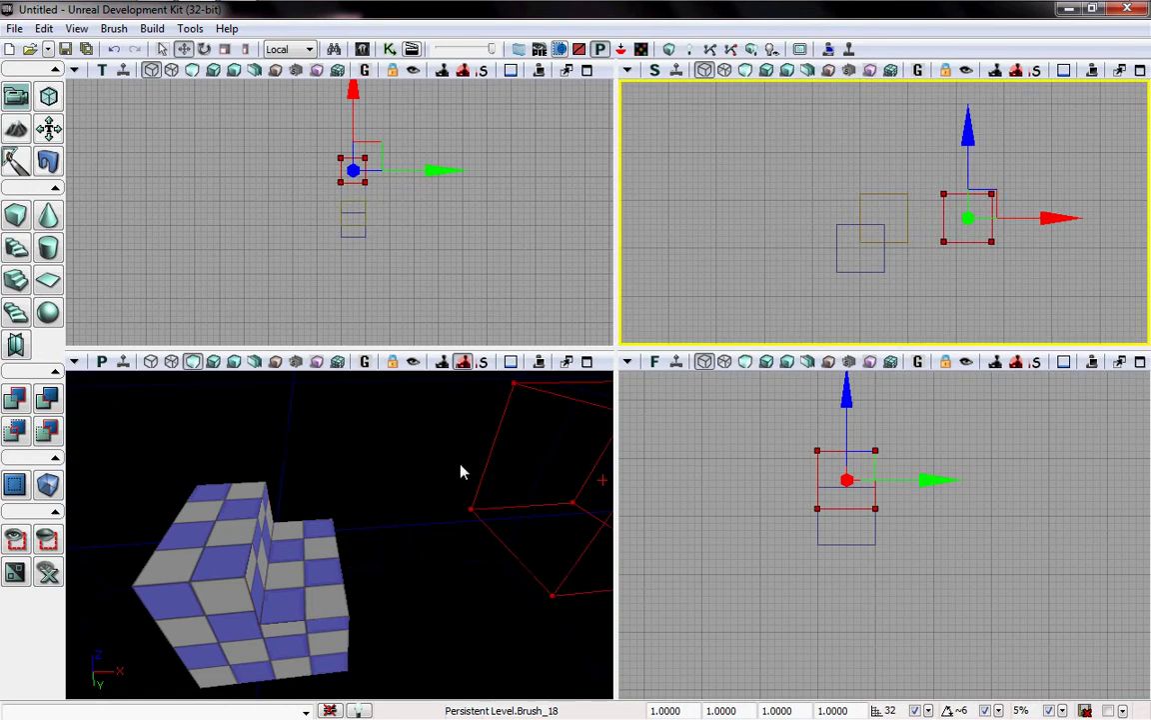
Compare the additive and subtractive brushes by selecting each in brush wireframe and switching the perspective view between wireframe and solid display.
click(287, 553)
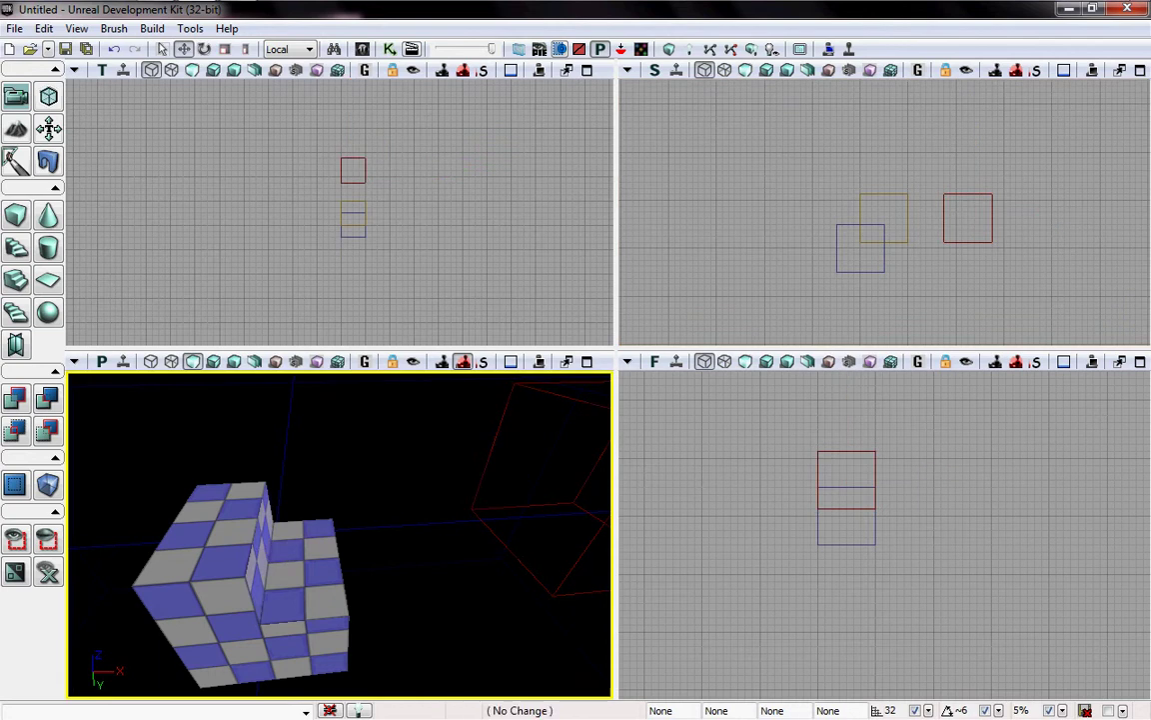
click(155, 365)
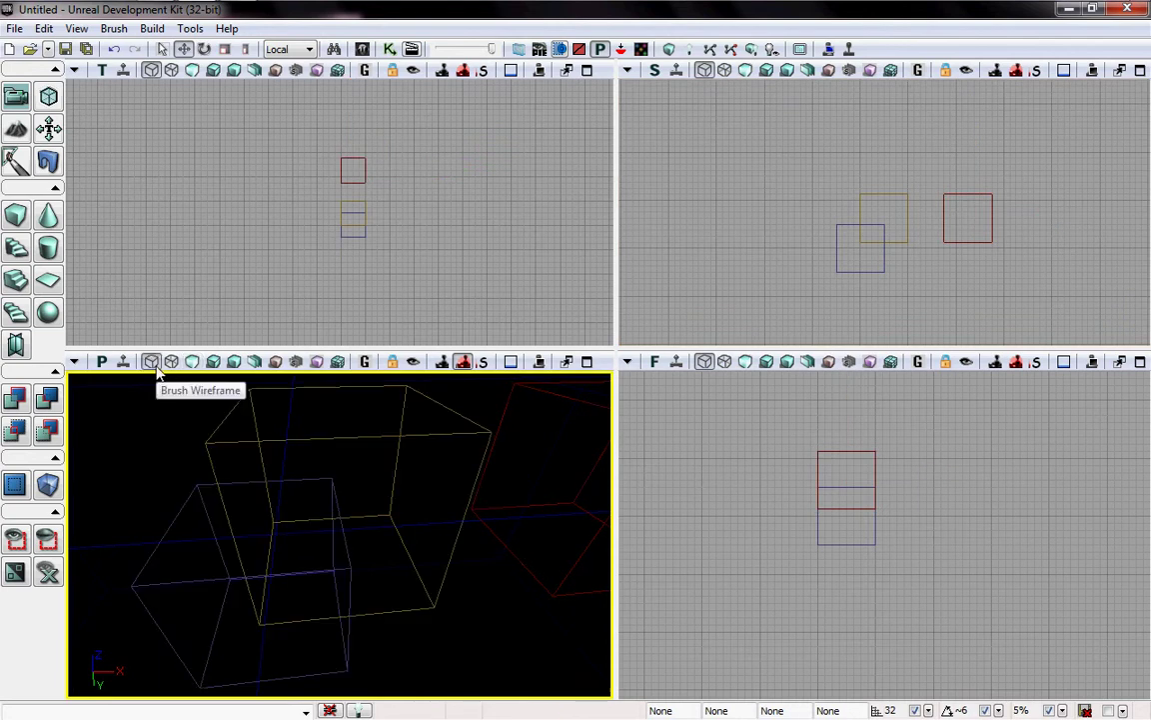
click(211, 440)
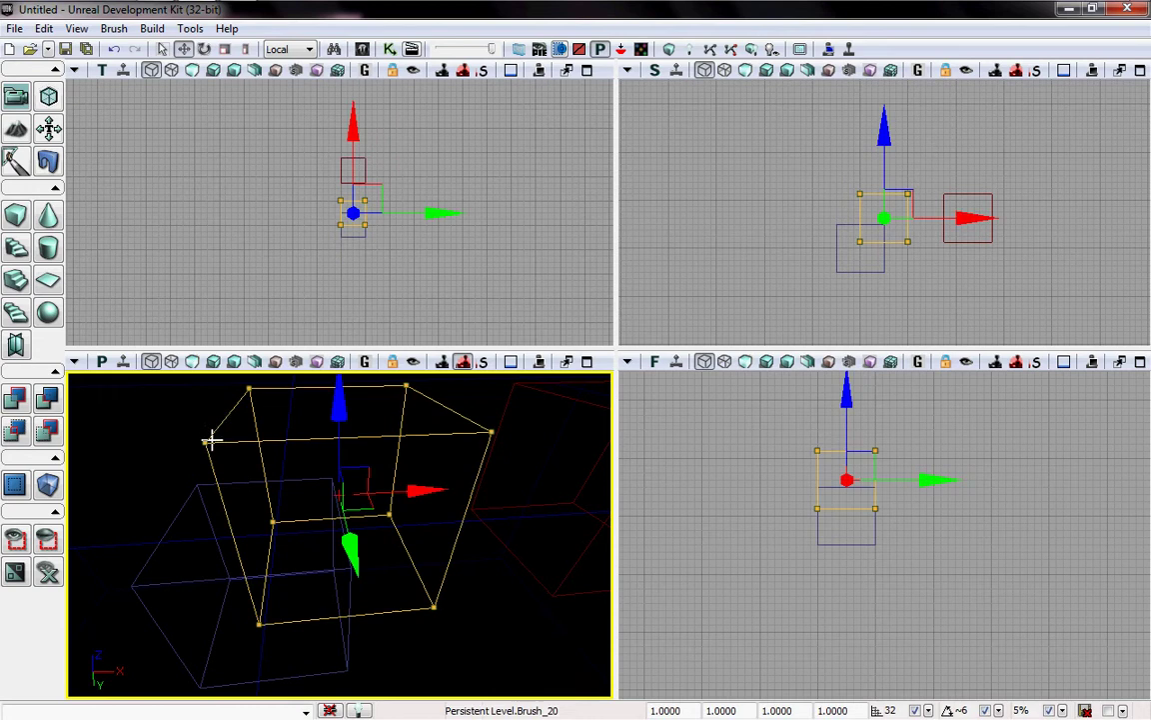
click(195, 496)
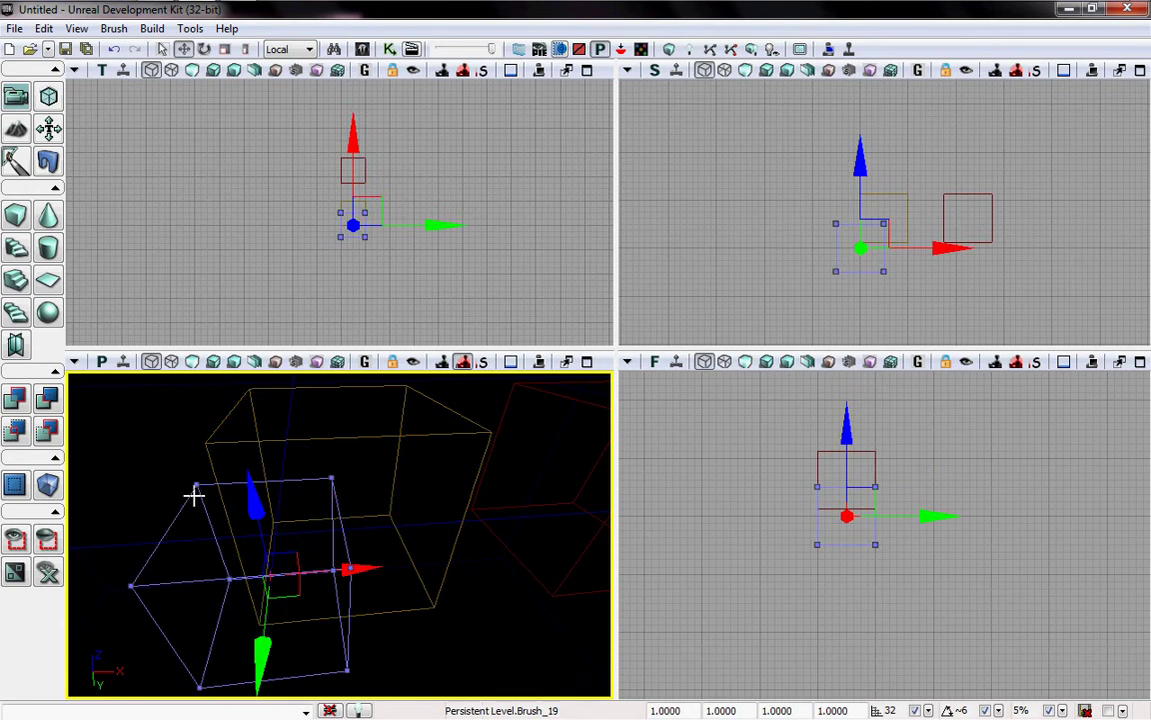
click(189, 365)
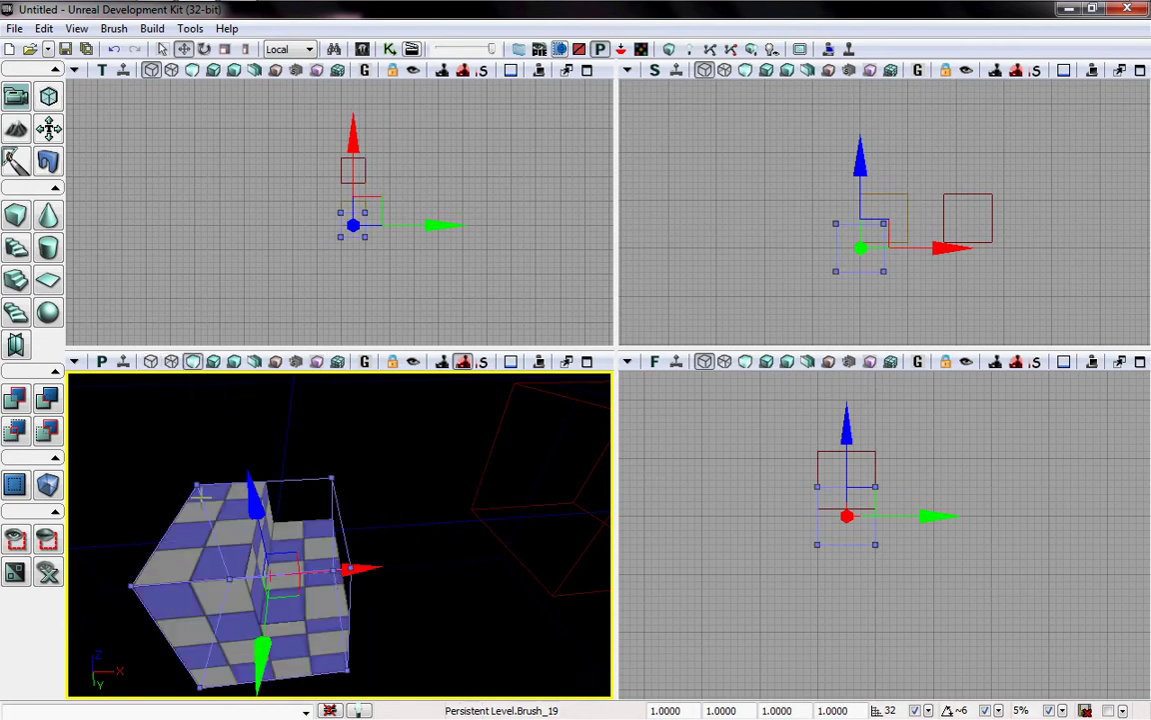
click(152, 366)
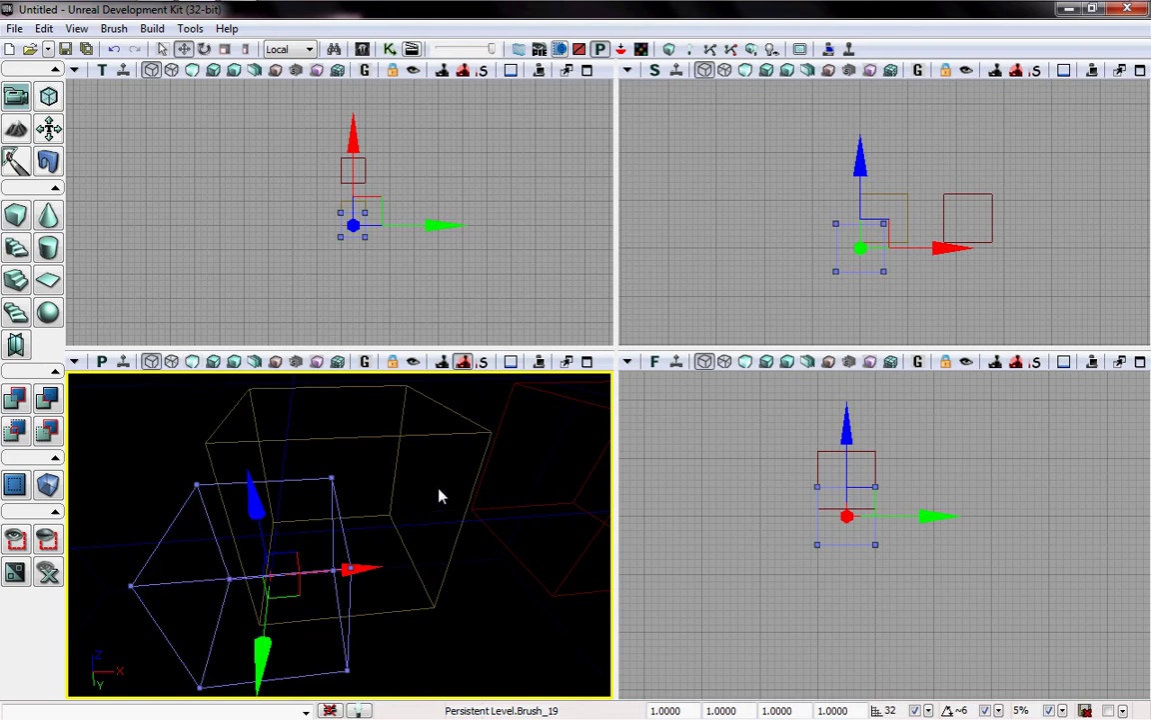
Move the yellow subtractive brush about half its width along negative Y and return the perspective view to solid display.
click(462, 431)
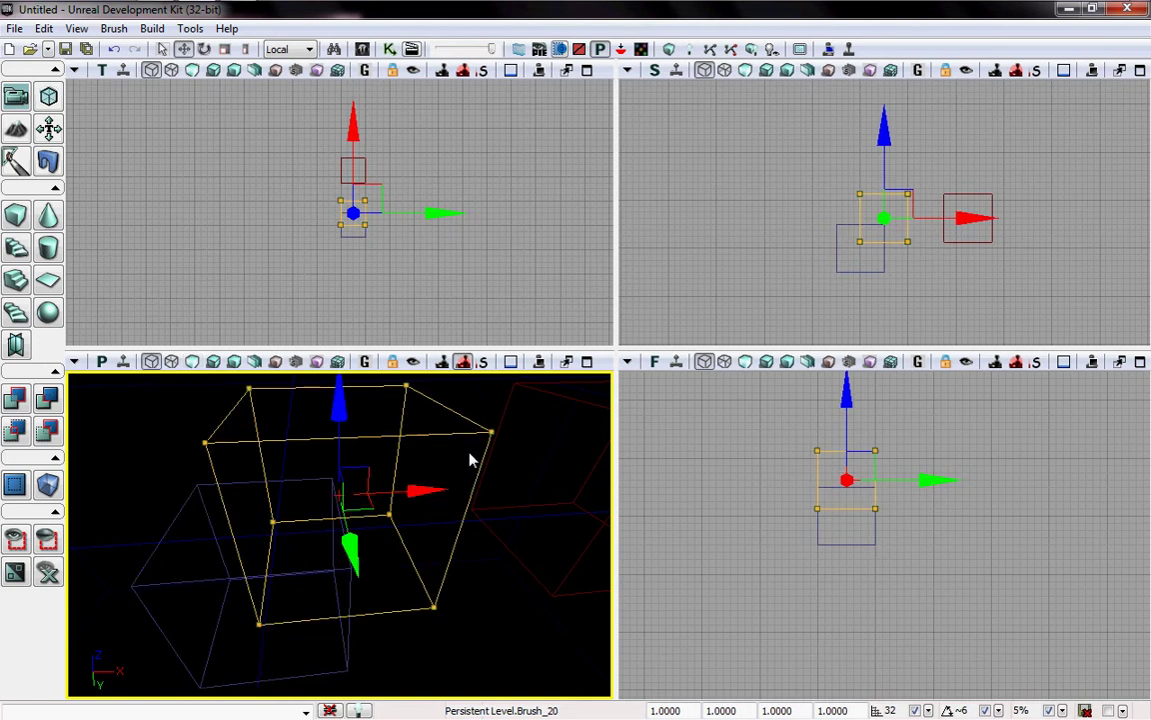
drag(355, 560, 349, 504)
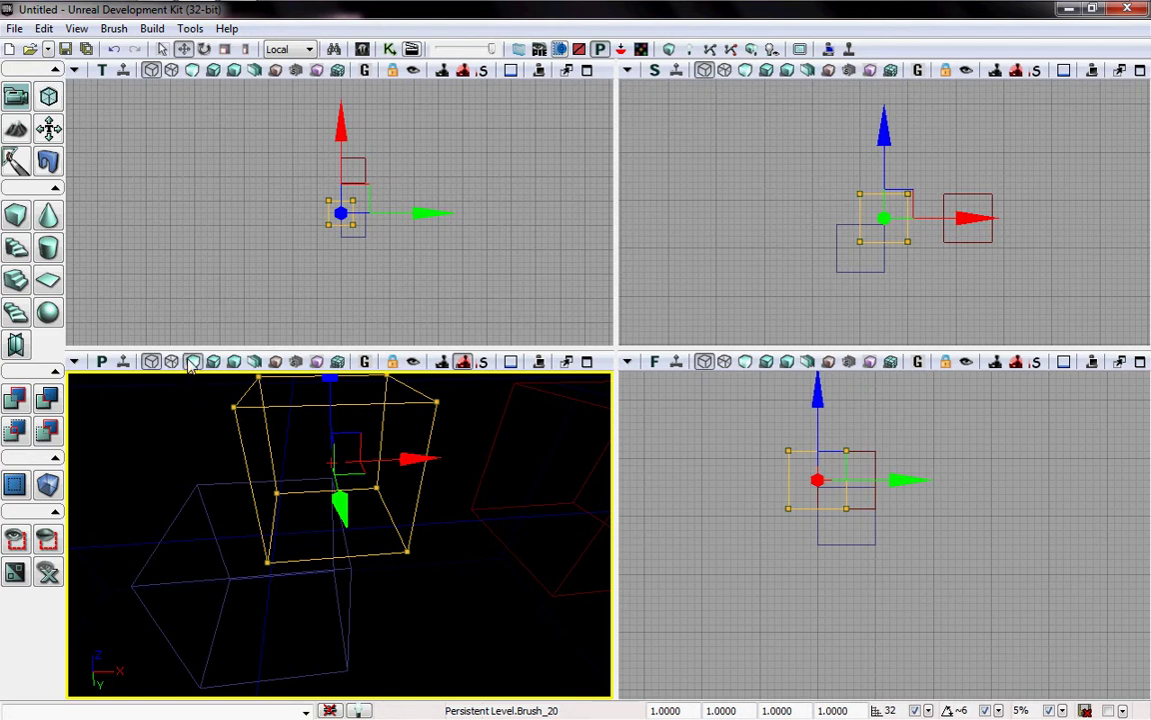
click(192, 361)
mouse_move(400, 595)
mouse_down()
mouse_move(246, 593)
mouse_move(399, 595)
mouse_up()
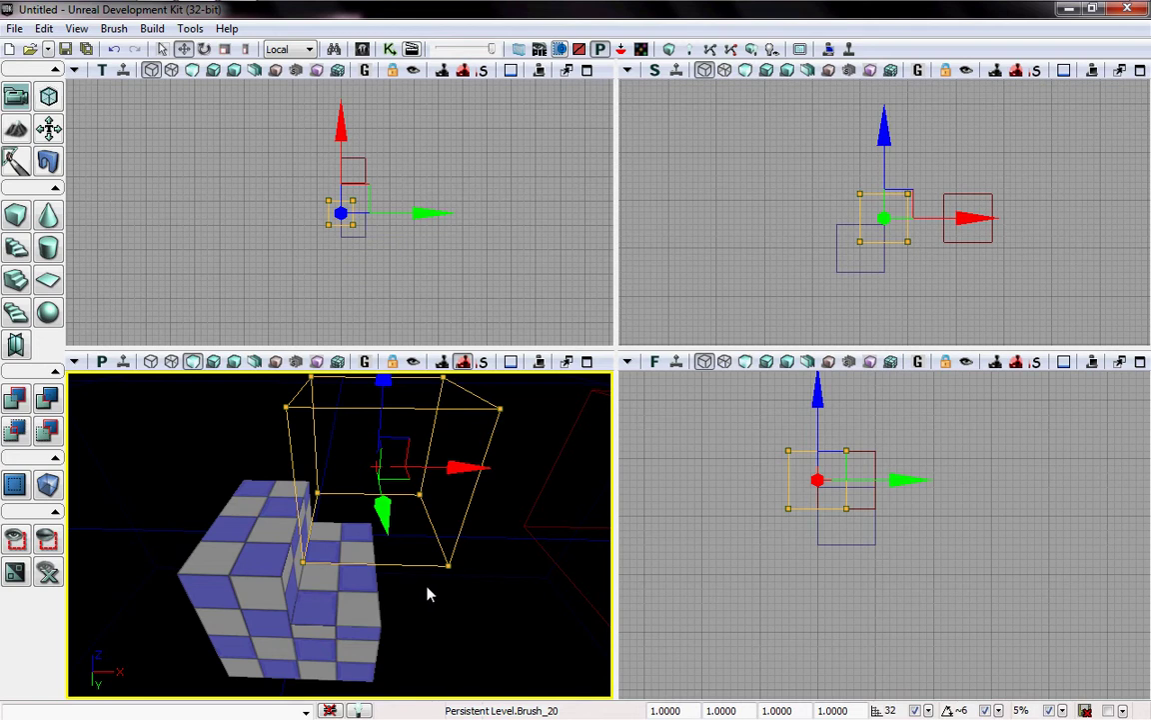
Rebuild the level geometry, close the Map Check report, and inspect the recut cube from above.
click(669, 50)
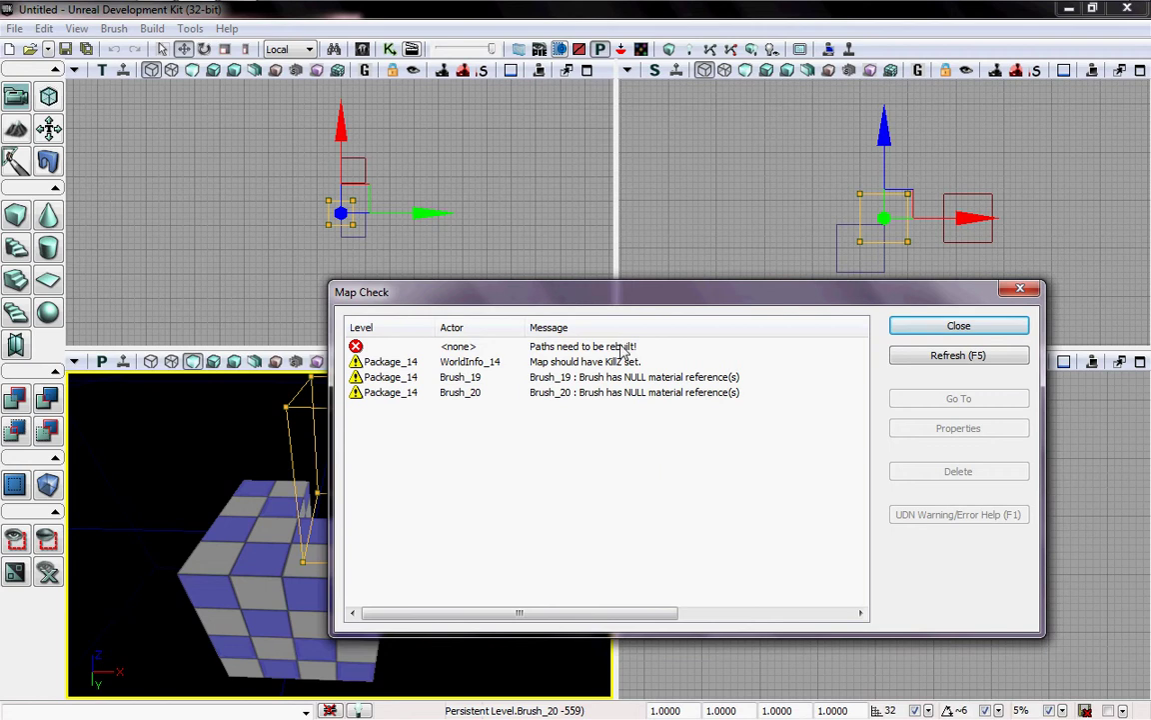
click(957, 326)
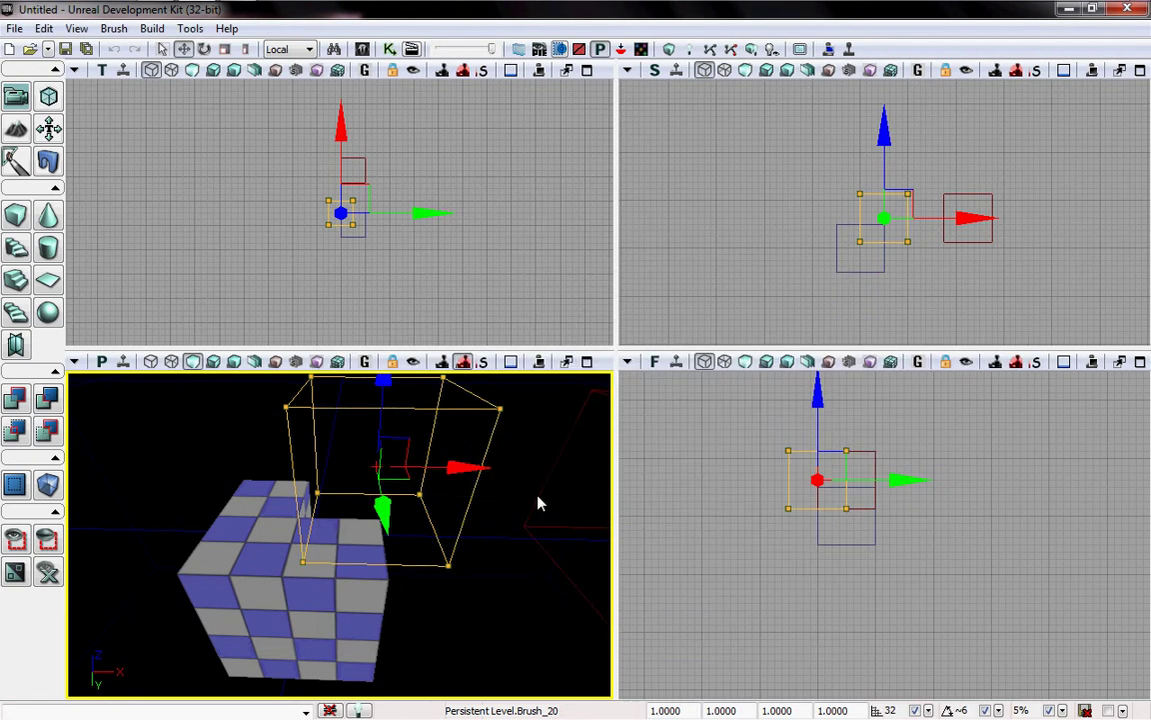
right_drag(457, 497, 410, 540)
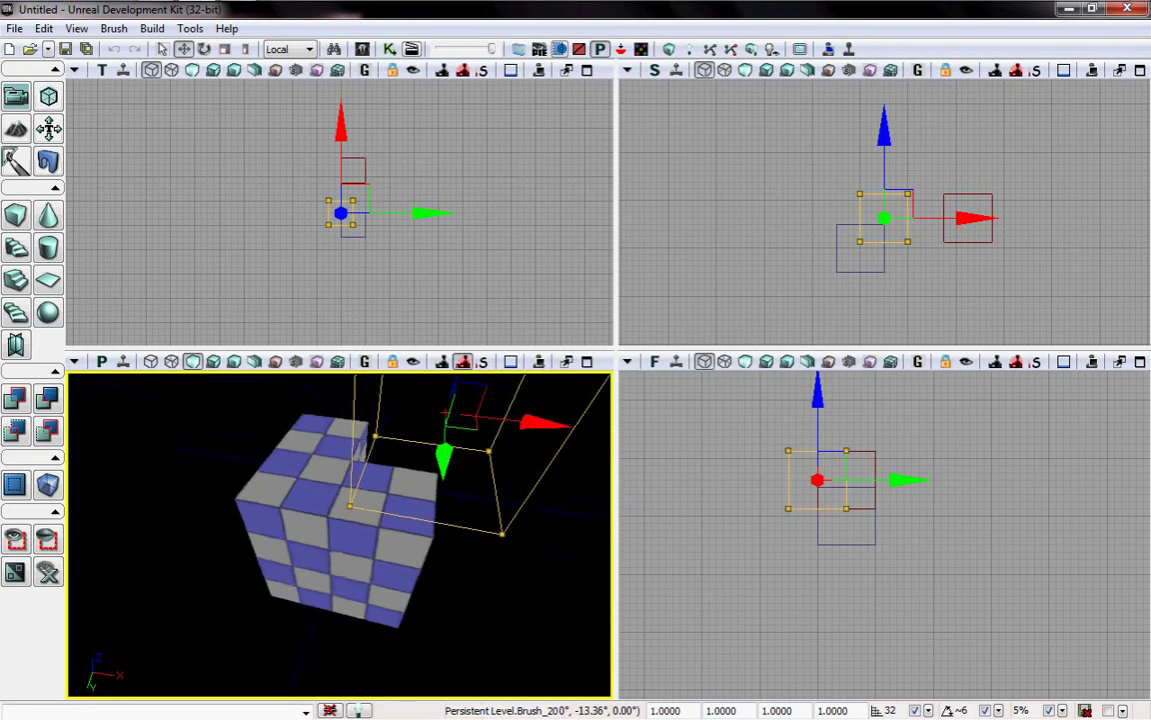
drag(450, 680, 450, 587)
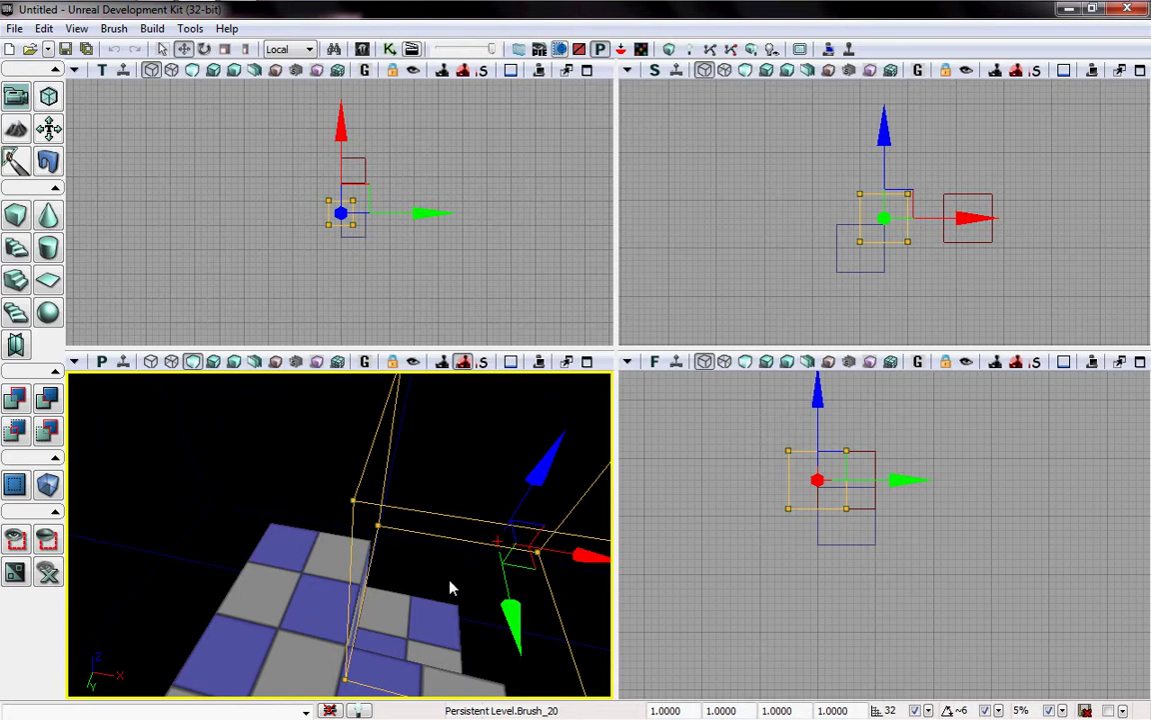
mouse_move(449, 587)
right_down()
mouse_move(459, 609)
mouse_move(445, 594)
mouse_move(445, 640)
mouse_move(439, 555)
mouse_move(500, 559)
mouse_move(465, 585)
mouse_move(514, 608)
right_up()
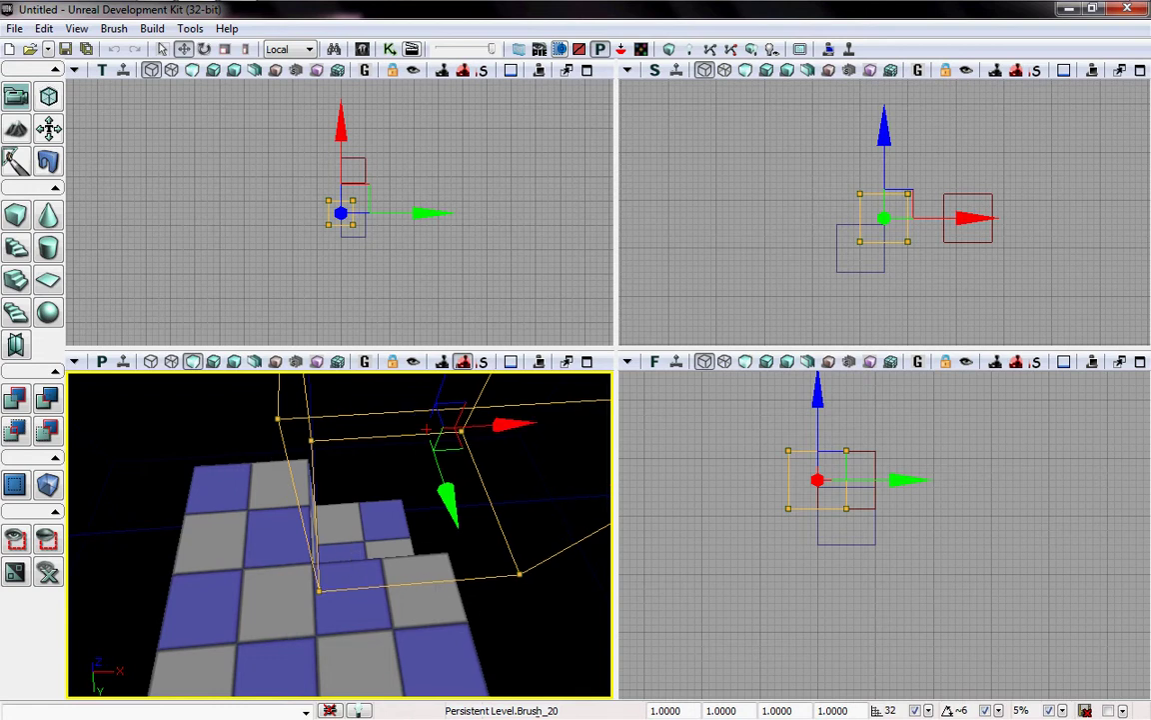
Select the red builder brush and cycle its transform widget through rotation and translation to scaling.
right_drag(433, 546, 717, 329)
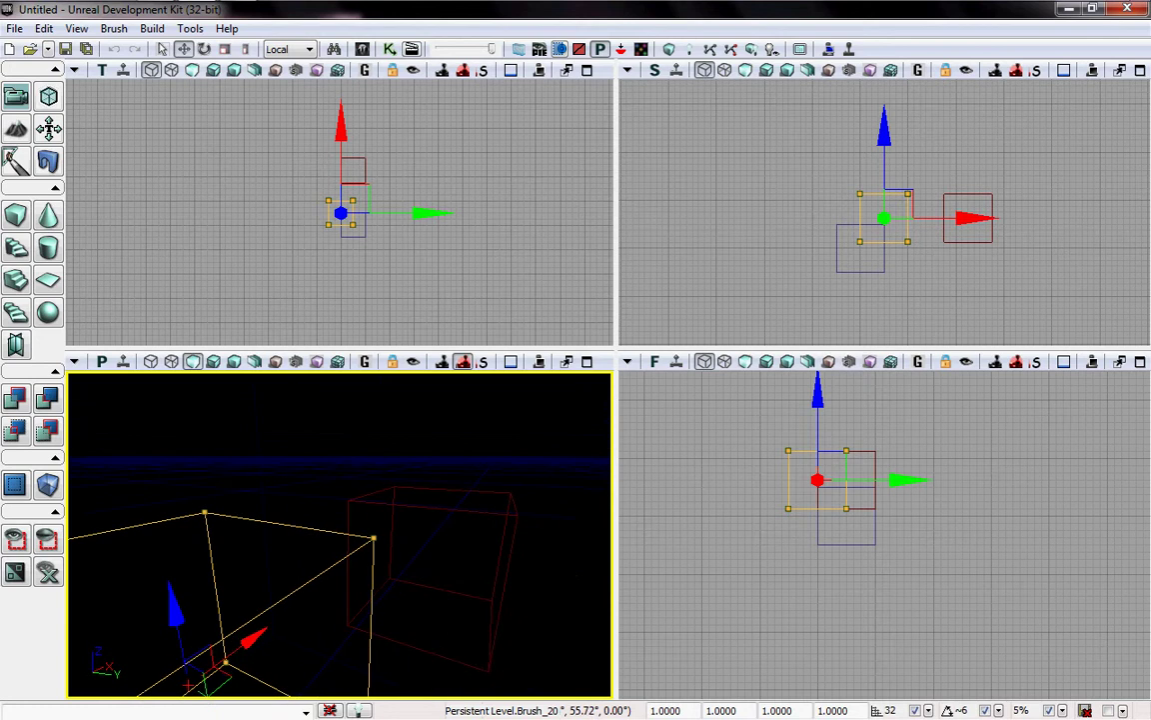
click(470, 510)
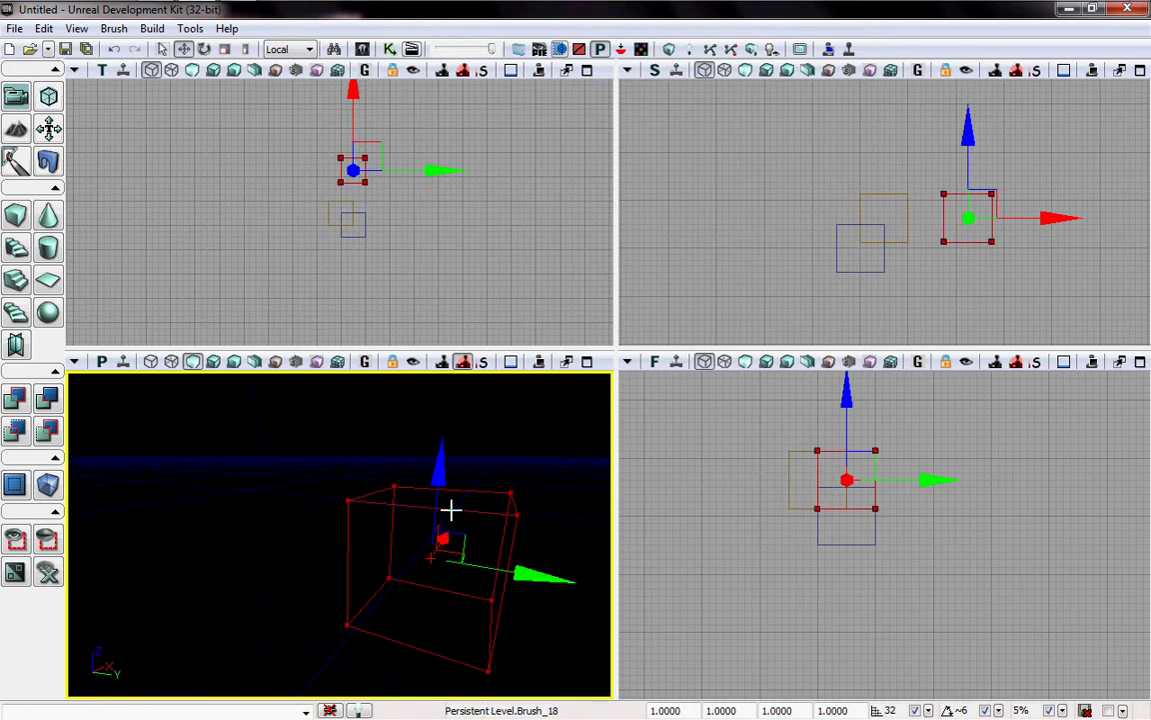
key(space)
key(space)
key(space)
key(space)
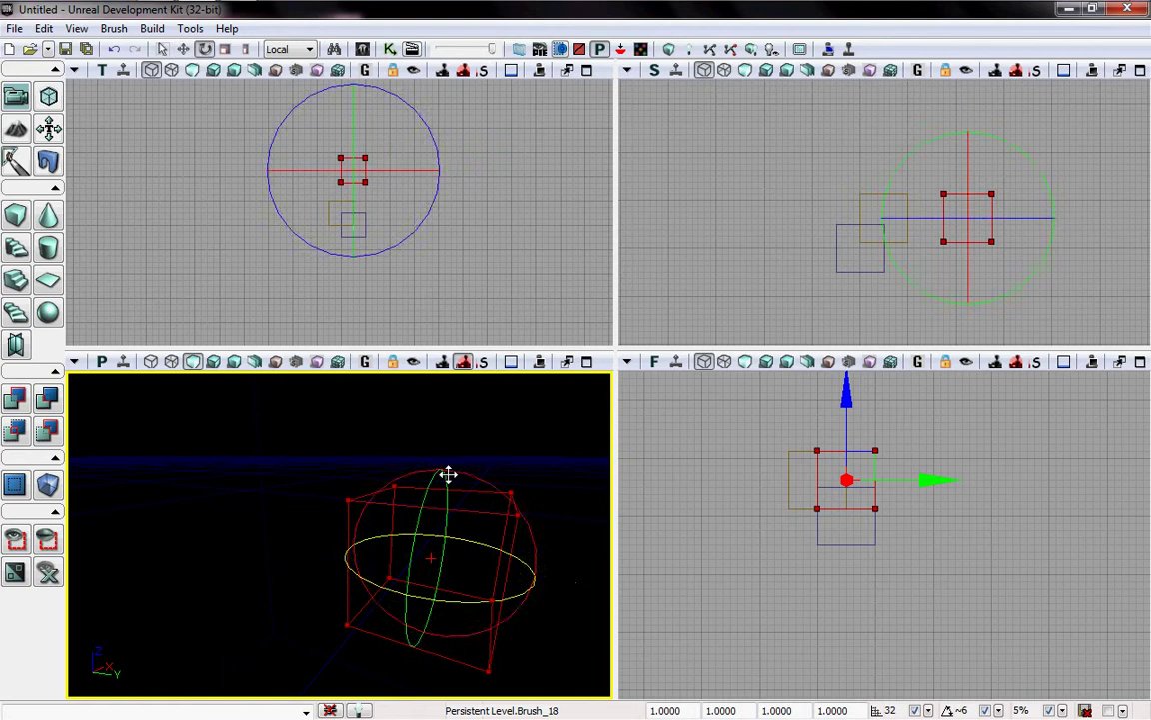
key(space)
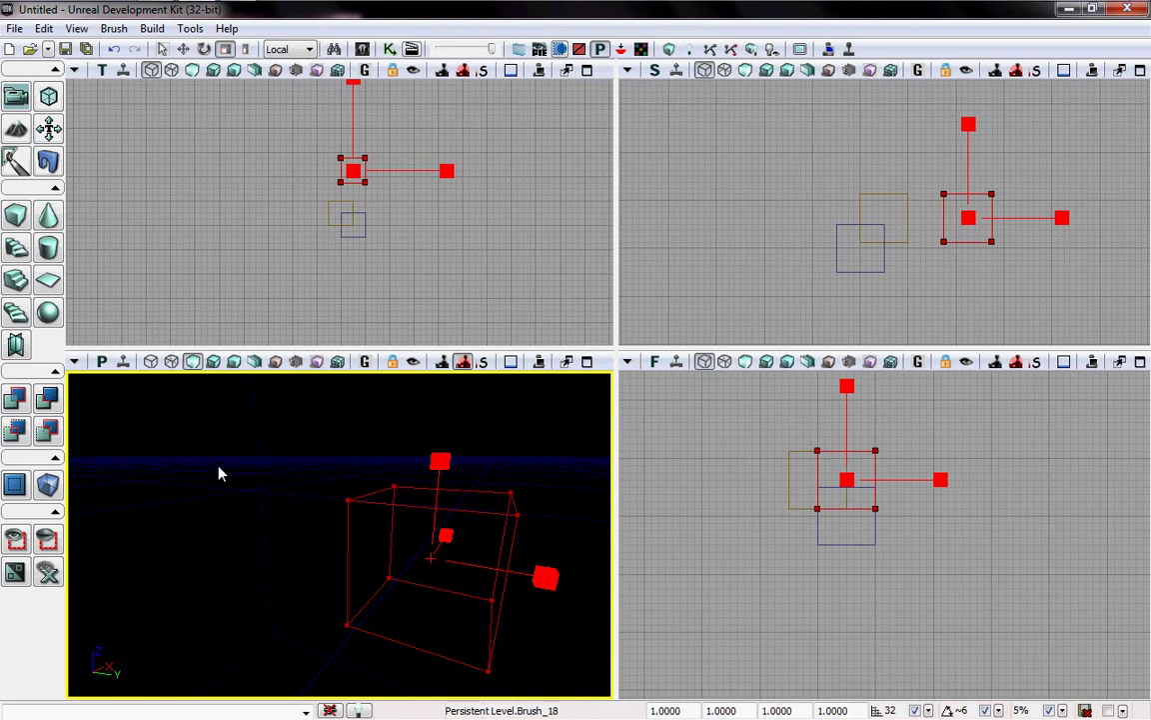
Reshape the builder brush in the Cube brush builder with X and Y set to 2048, and close the settings.
right_click(17, 218)
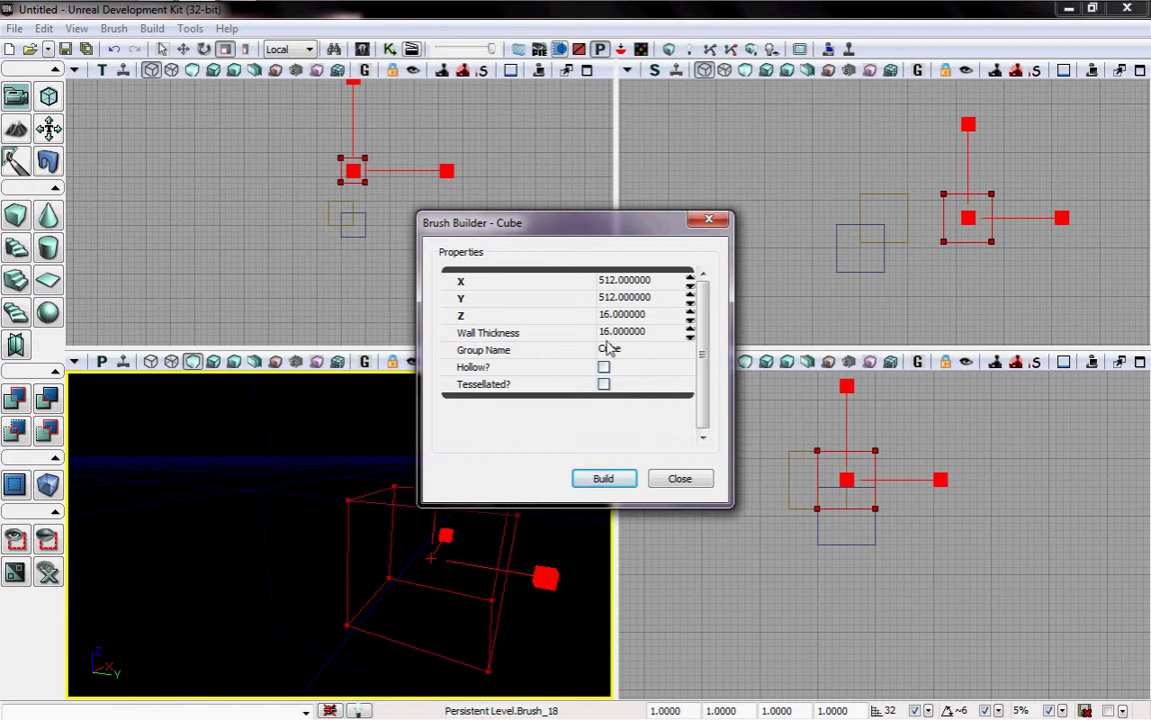
click(637, 280)
text(2048)
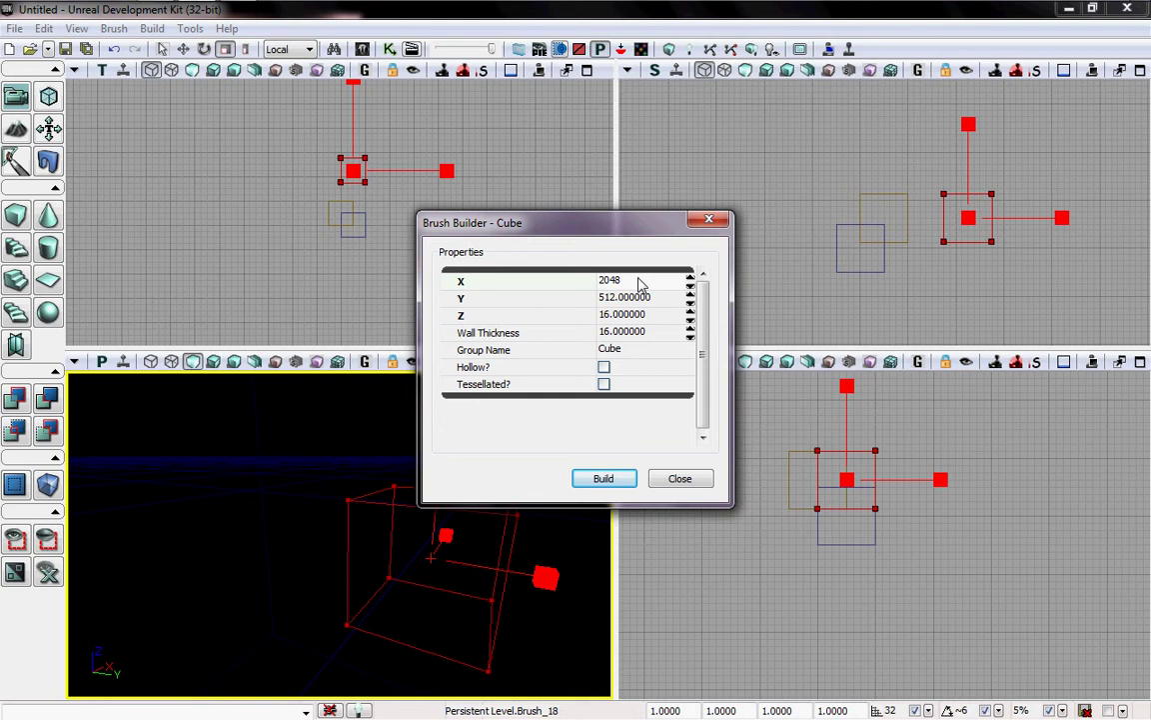
key(Tab)
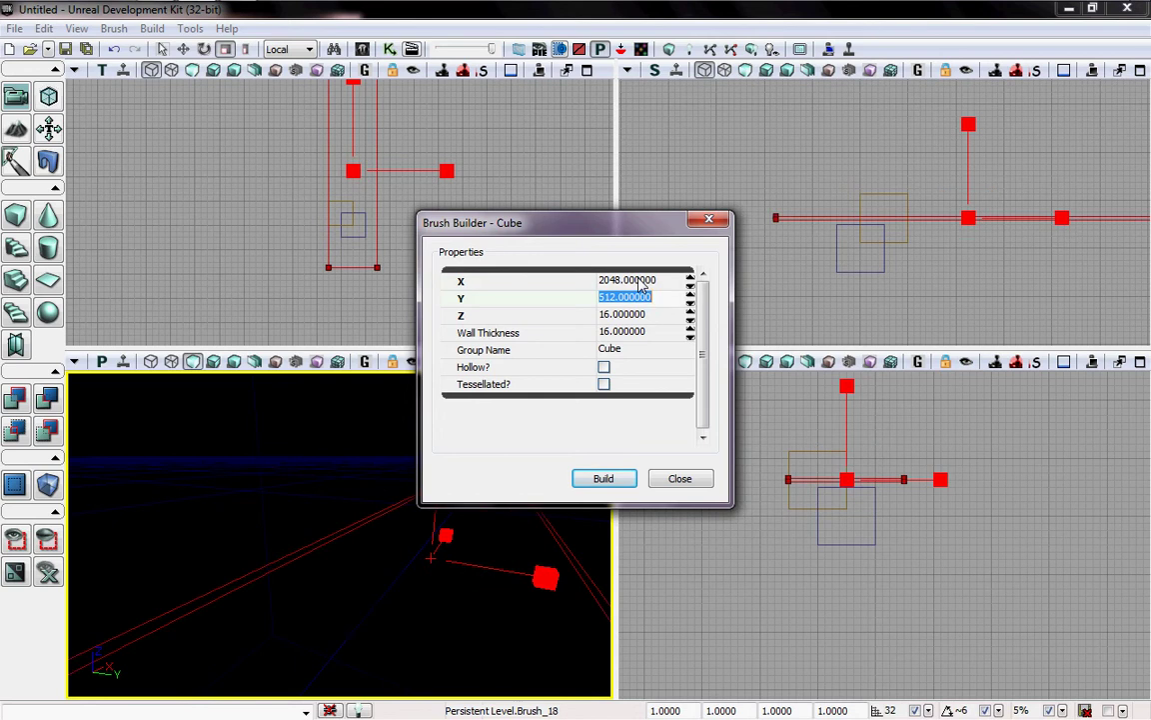
text(2048)
key(Tab)
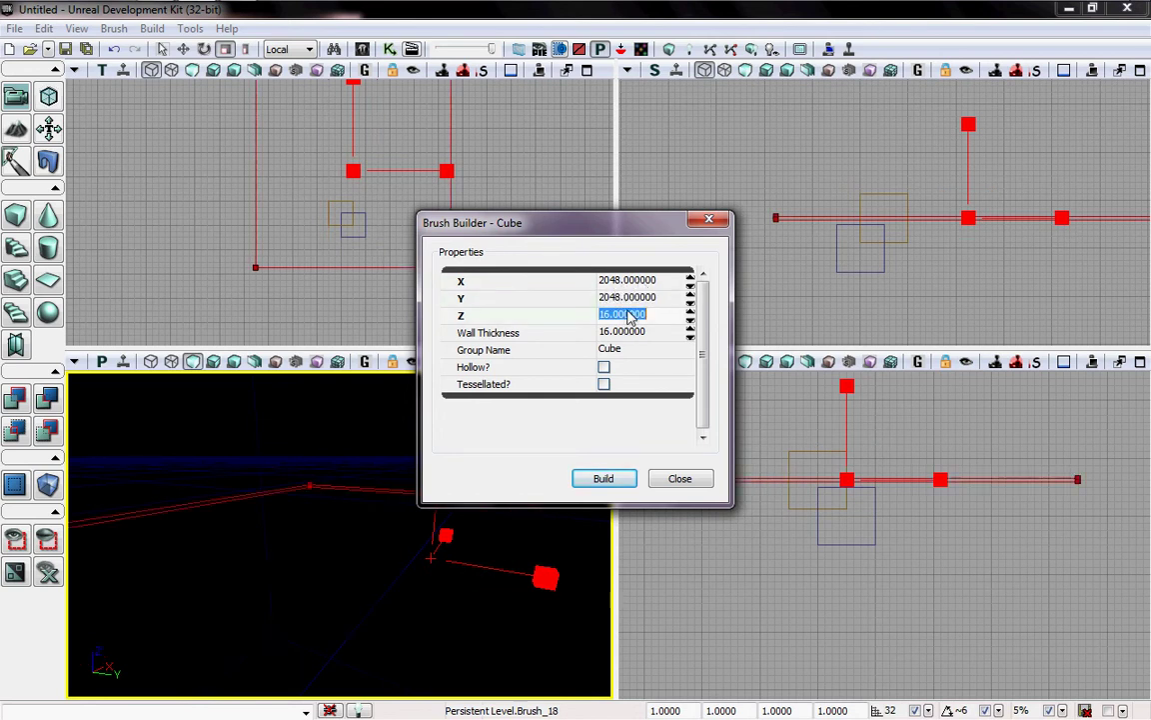
click(666, 480)
Scale the flat builder brush down evenly in X and Y to a little over half its size.
mouse_move(440, 463)
mouse_down()
mouse_move(440, 420)
mouse_move(437, 472)
mouse_up()
mouse_move(437, 473)
right_down()
mouse_move(130, 590)
mouse_move(330, 424)
right_up()
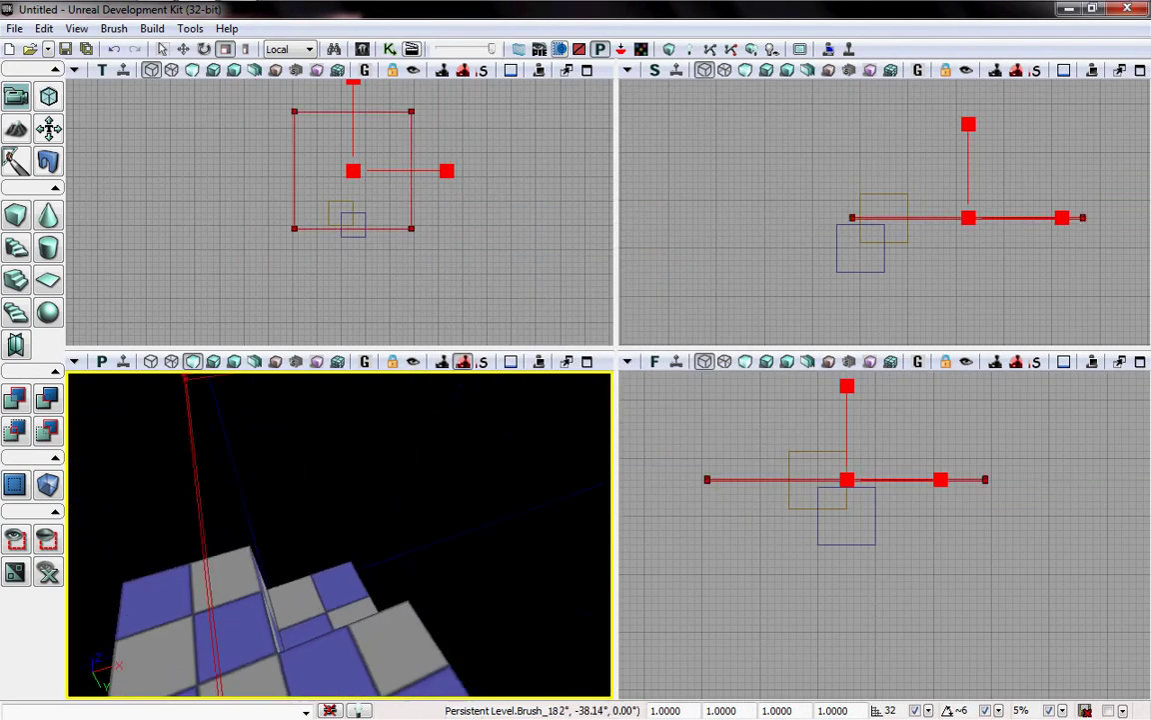
scroll(339, 534, down, 4)
scroll(338, 533, down, 5)
mouse_move(339, 533)
right_down()
mouse_move(265, 533)
mouse_move(130, 490)
mouse_move(205, 450)
mouse_move(279, 510)
mouse_move(336, 635)
right_up()
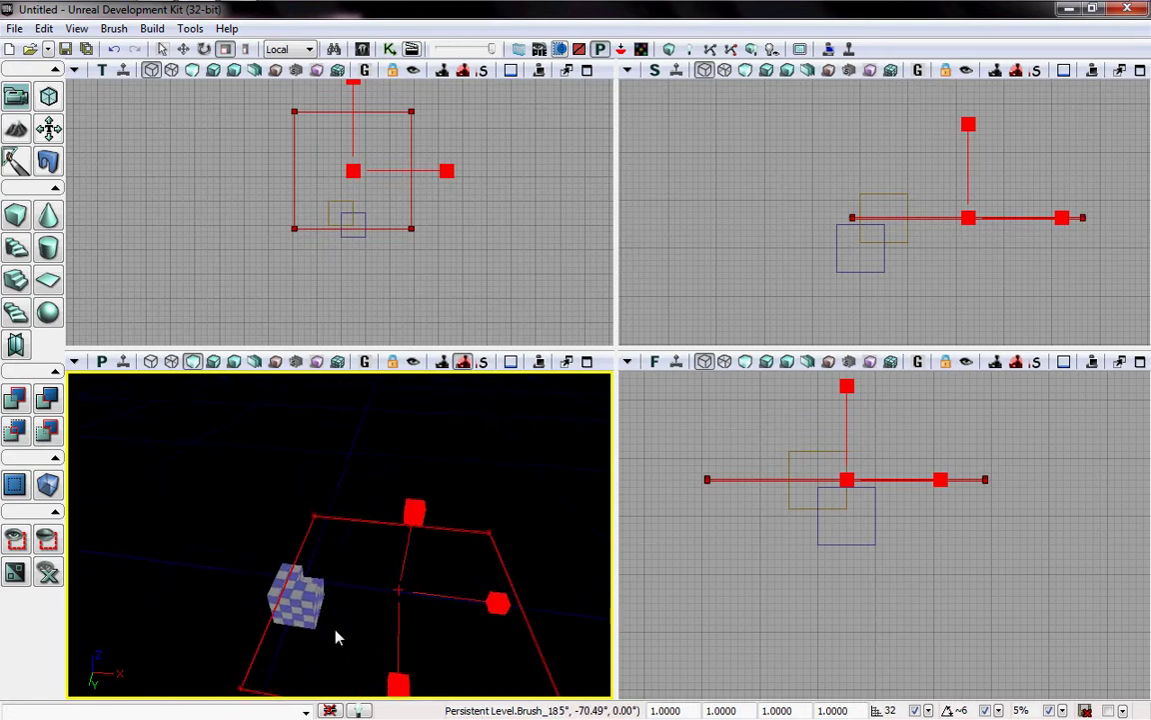
mouse_move(398, 635)
mouse_down()
mouse_move(419, 620)
mouse_move(431, 585)
mouse_move(405, 645)
mouse_move(408, 541)
mouse_up()
mouse_move(522, 490)
right_down()
mouse_move(520, 450)
mouse_move(517, 503)
right_up()
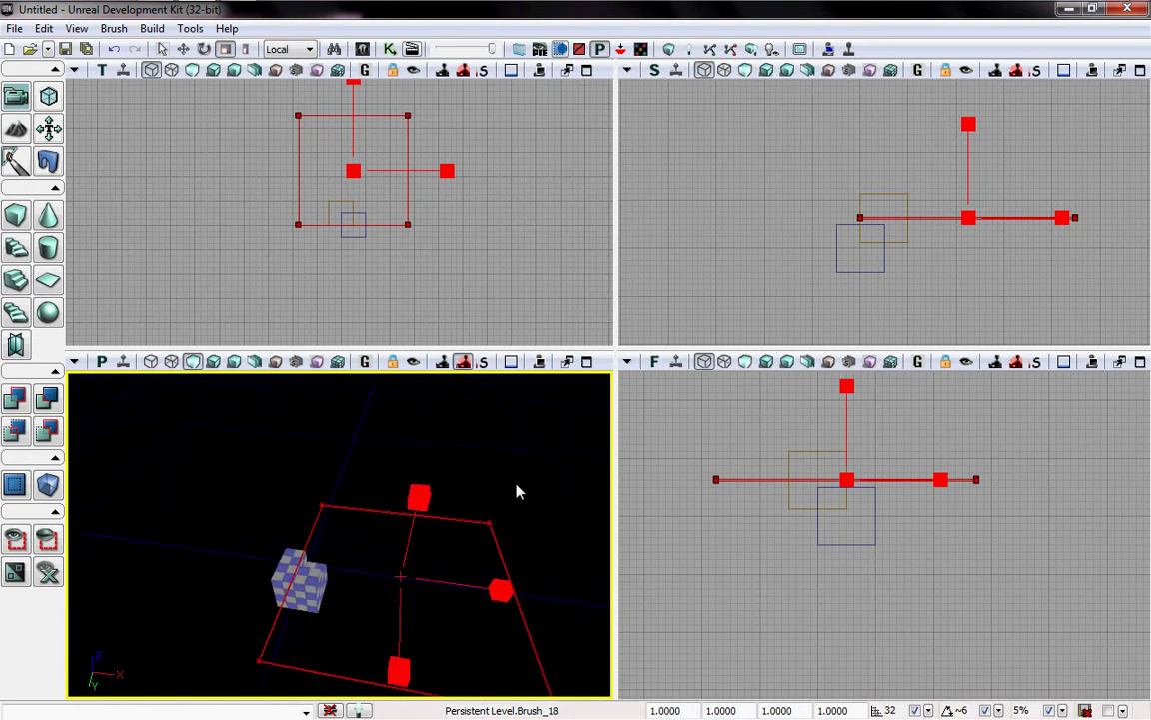
Lower the flat builder brush to the base of the cut cube and shift it along negative Y.
key(space)
drag(417, 496, 420, 515)
drag(845, 410, 844, 454)
drag(942, 537, 859, 537)
mouse_move(771, 446)
mouse_down()
mouse_move(770, 465)
mouse_move(771, 443)
mouse_up()
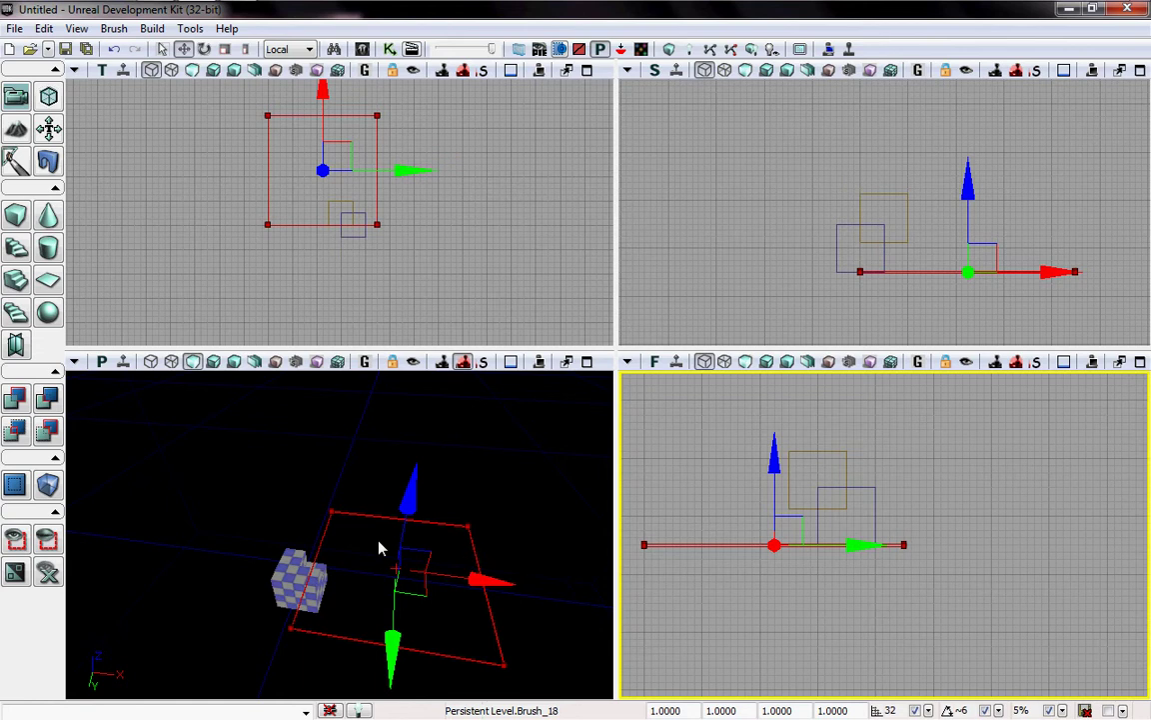
Create the floor slab with CSG Add and move the builder brush 64 units below it and far along positive X.
click(15, 398)
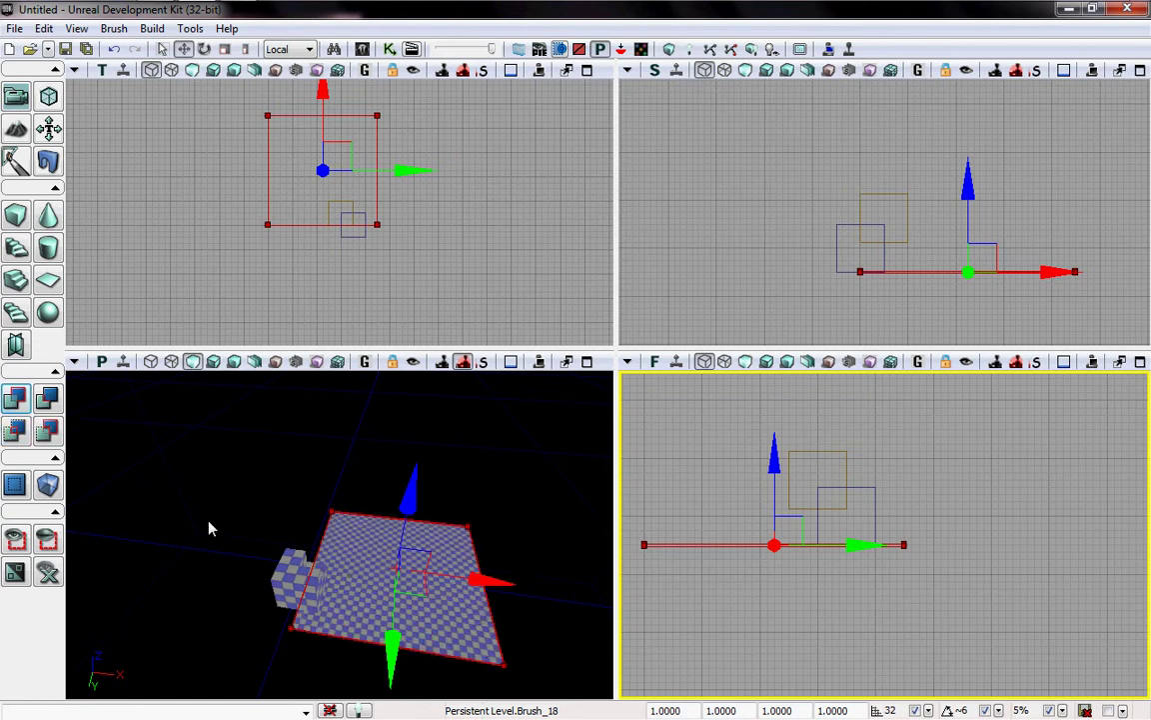
drag(405, 497, 393, 551)
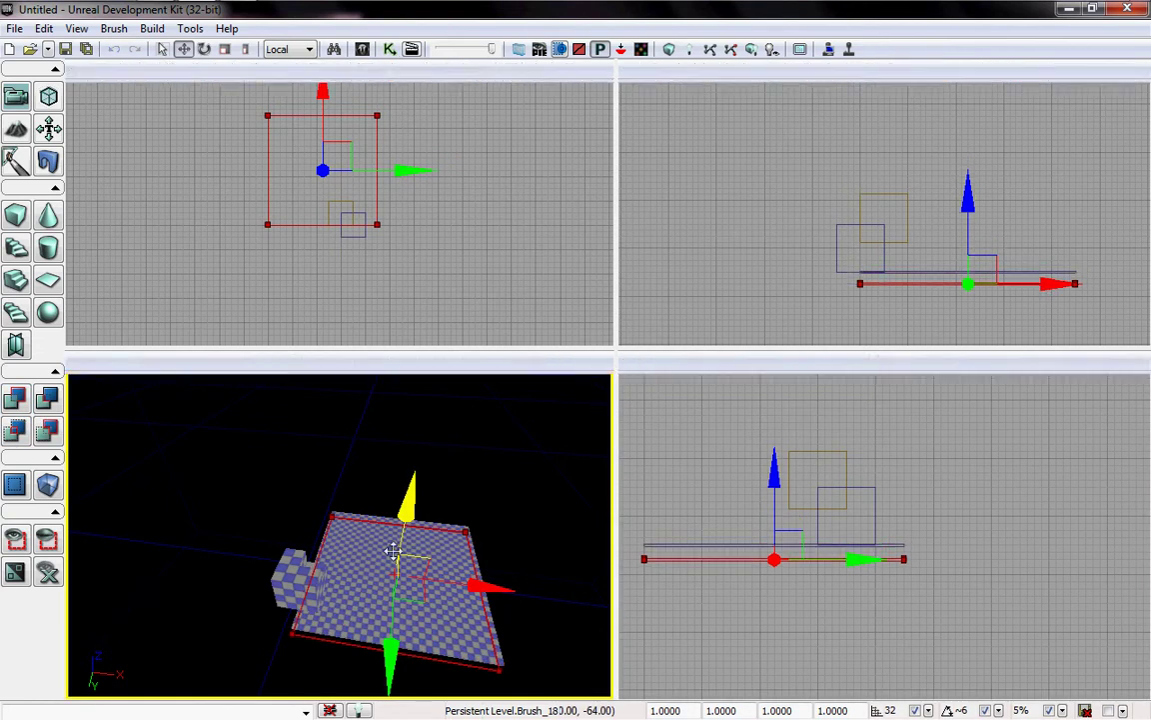
drag(485, 589, 731, 619)
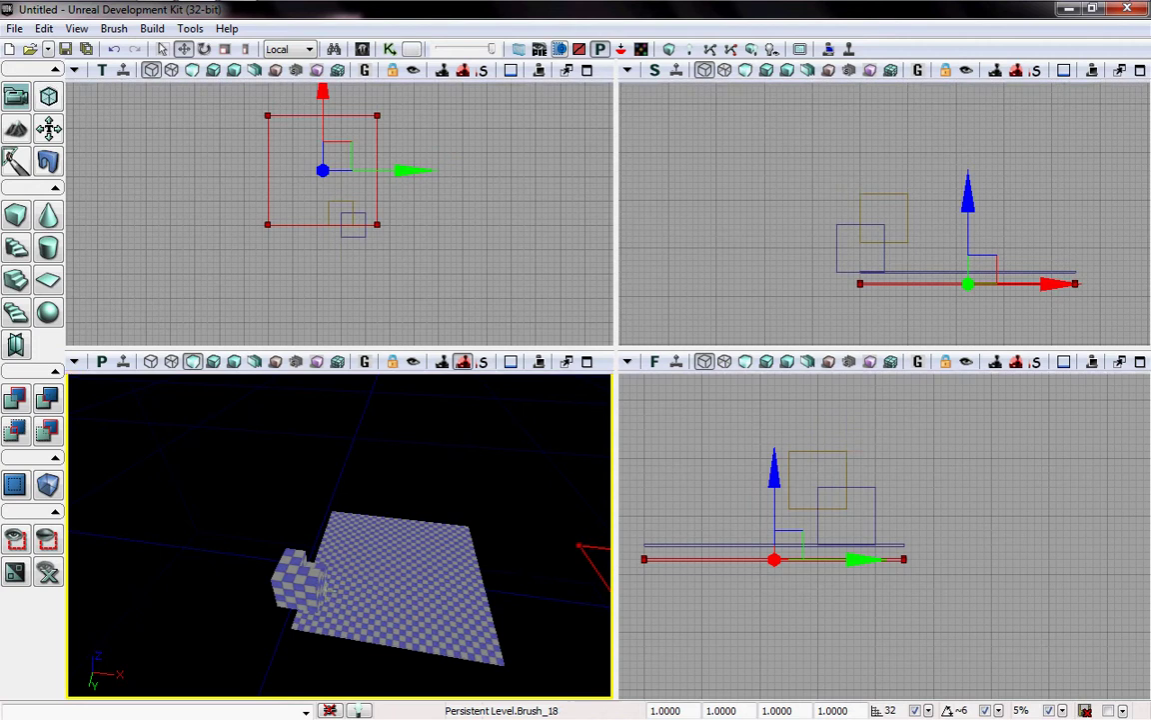
Test-play the level in the perspective viewport from a low viewpoint over the floor, firing the weapon before ending the session.
click(272, 587)
right_drag(339, 535, 489, 479)
drag(230, 540, 250, 532)
right_drag(339, 534, 400, 505)
drag(265, 525, 437, 571)
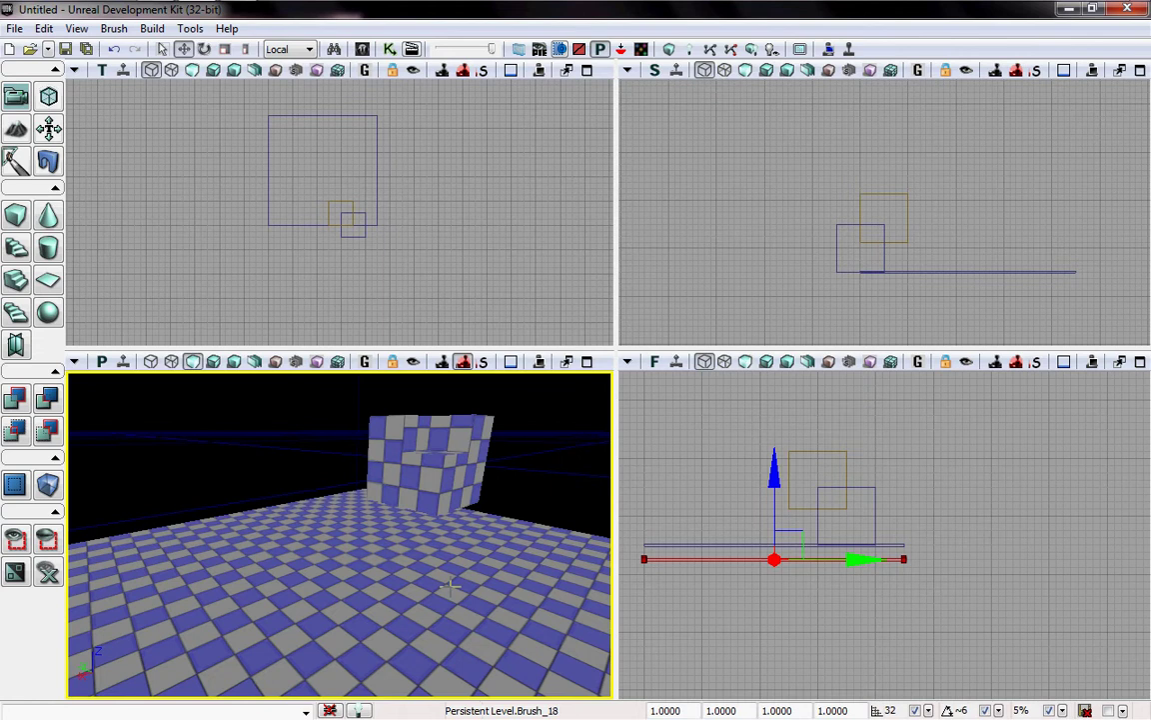
click(538, 361)
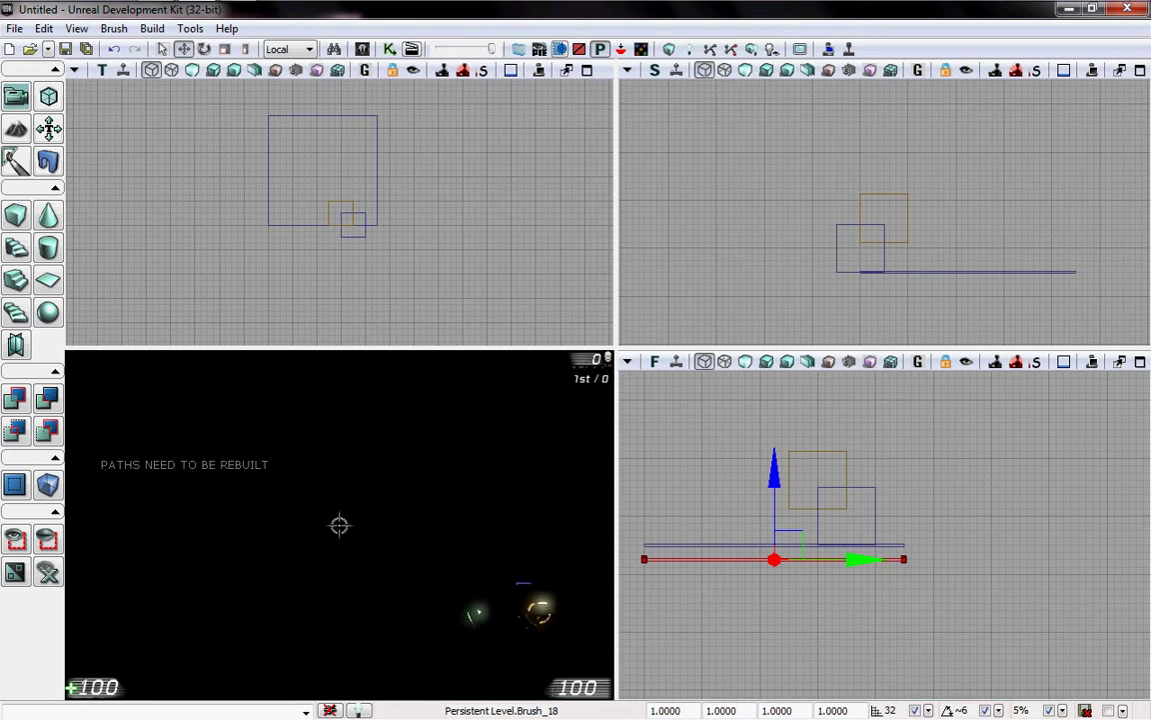
click(340, 525)
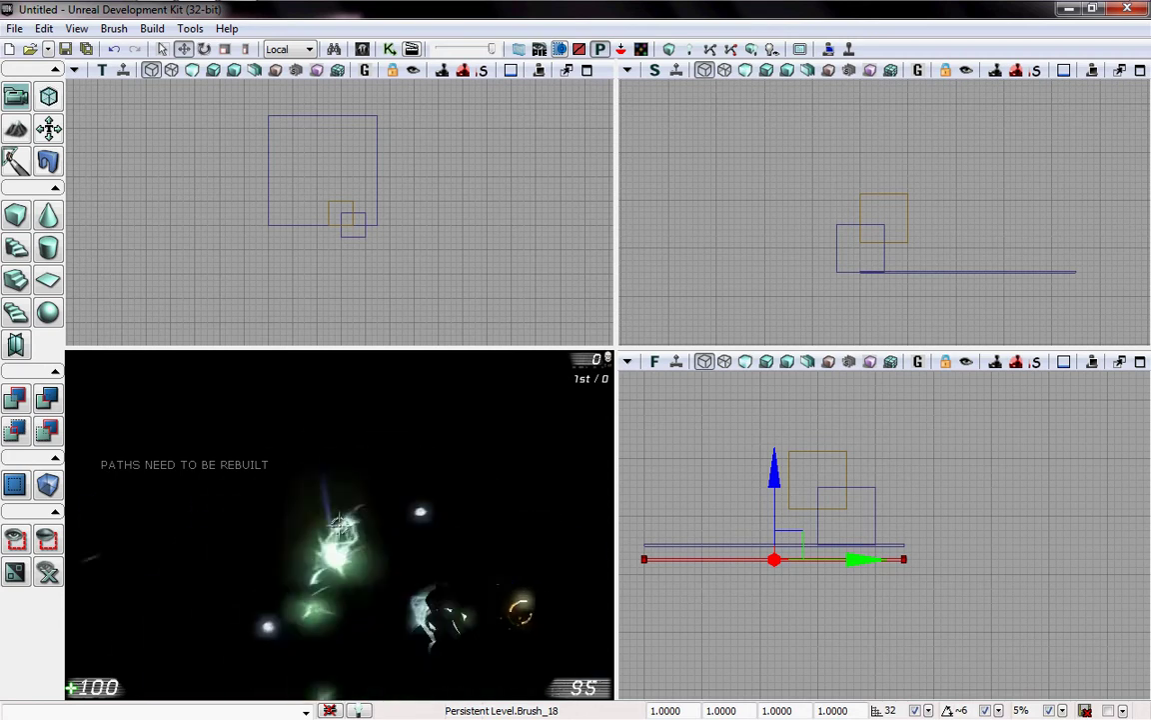
drag(338, 524, 338, 525)
right_drag(339, 524, 339, 525)
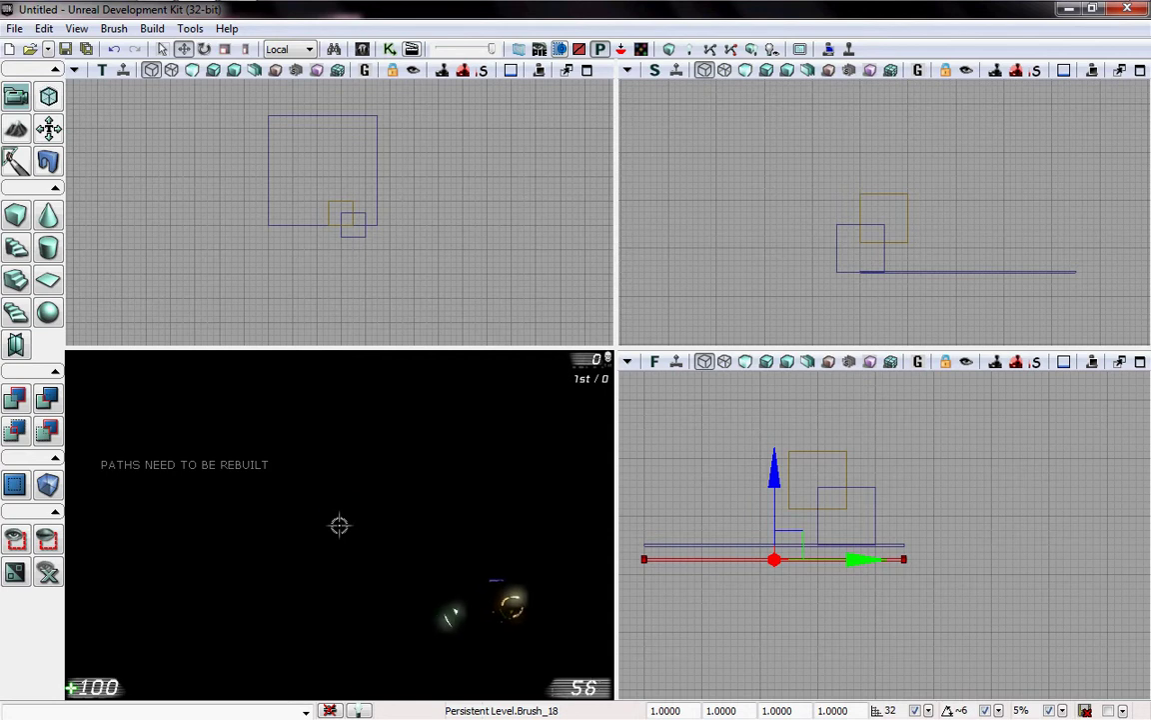
key(Escape)
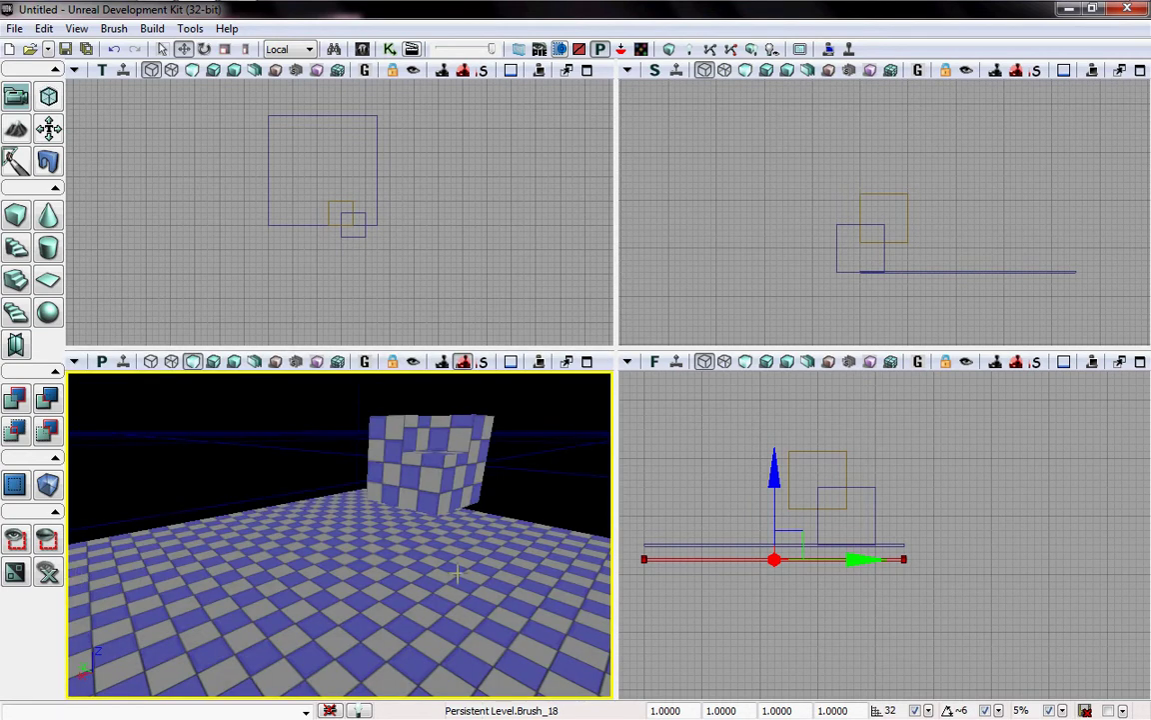
Try a point light raised slightly above the floor surface, discarding it and restoring the unlit perspective display.
click(352, 570)
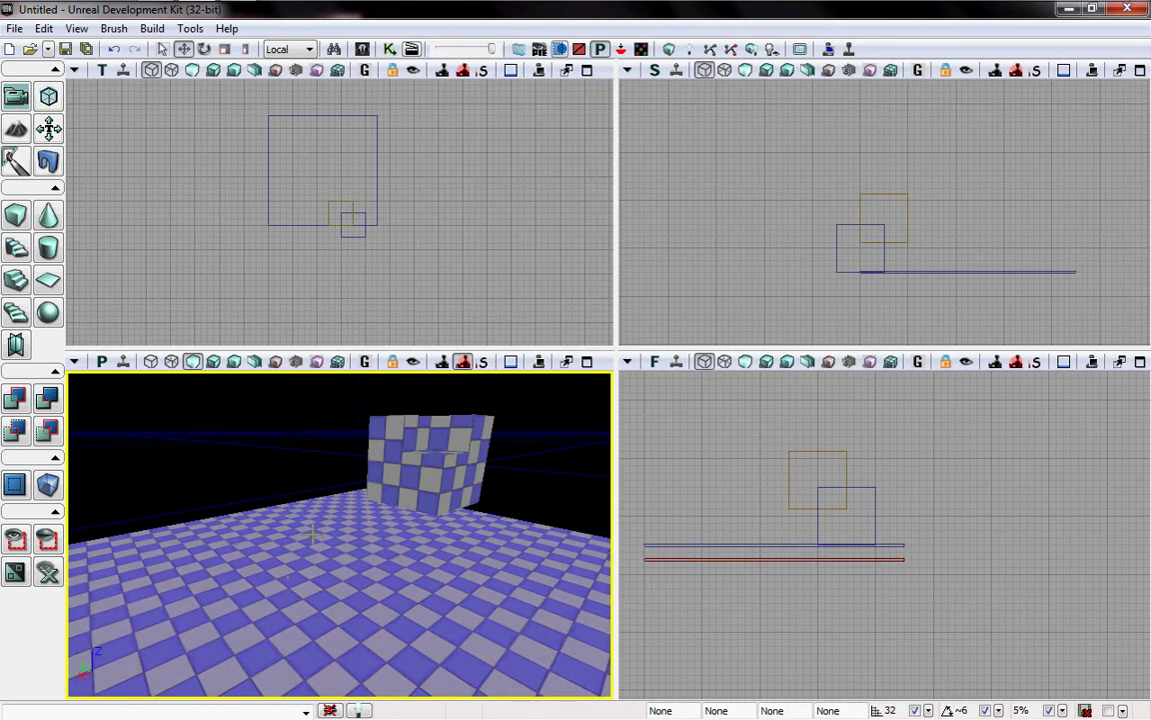
right_click(358, 570)
mouse_move(535, 492)
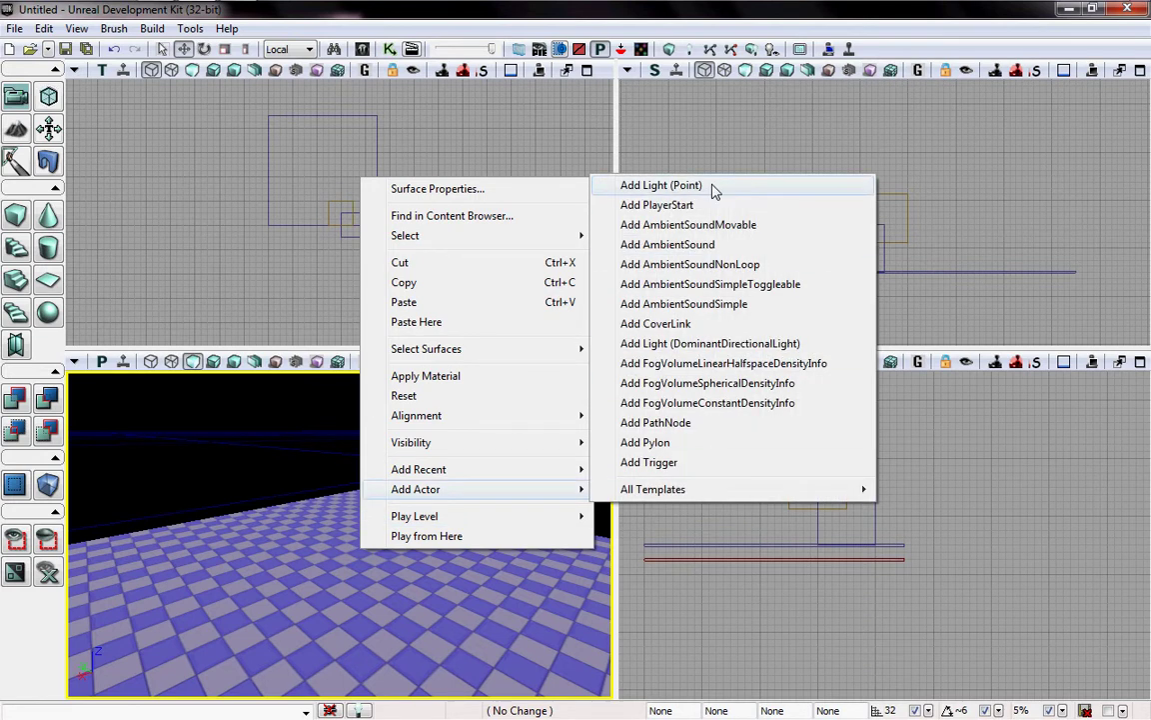
click(715, 191)
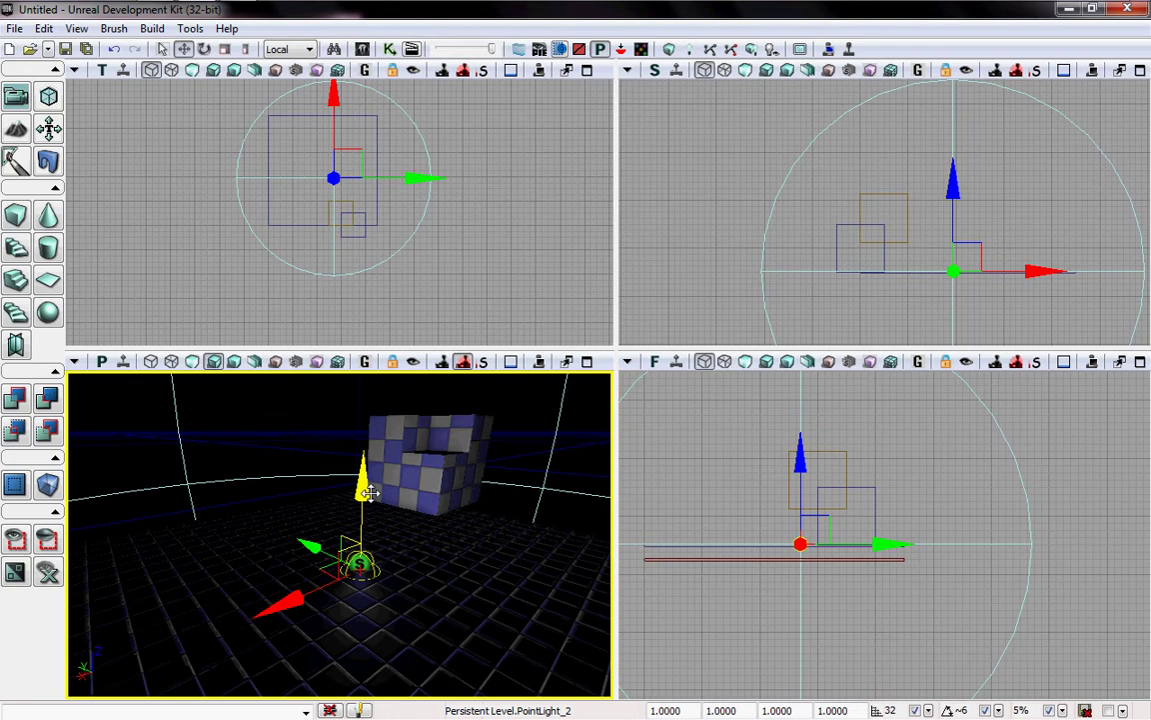
mouse_move(370, 491)
mouse_down()
mouse_move(369, 455)
mouse_move(373, 579)
mouse_move(373, 464)
mouse_move(373, 525)
mouse_move(362, 488)
mouse_up()
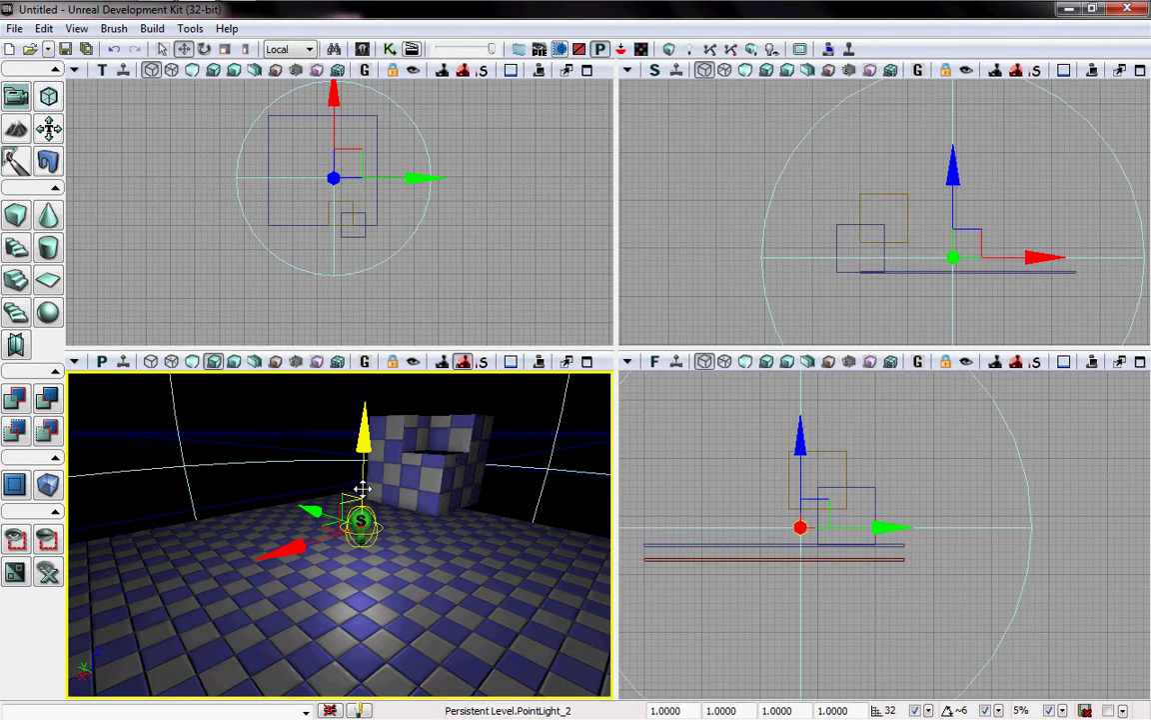
key(Delete)
key(alt+3)
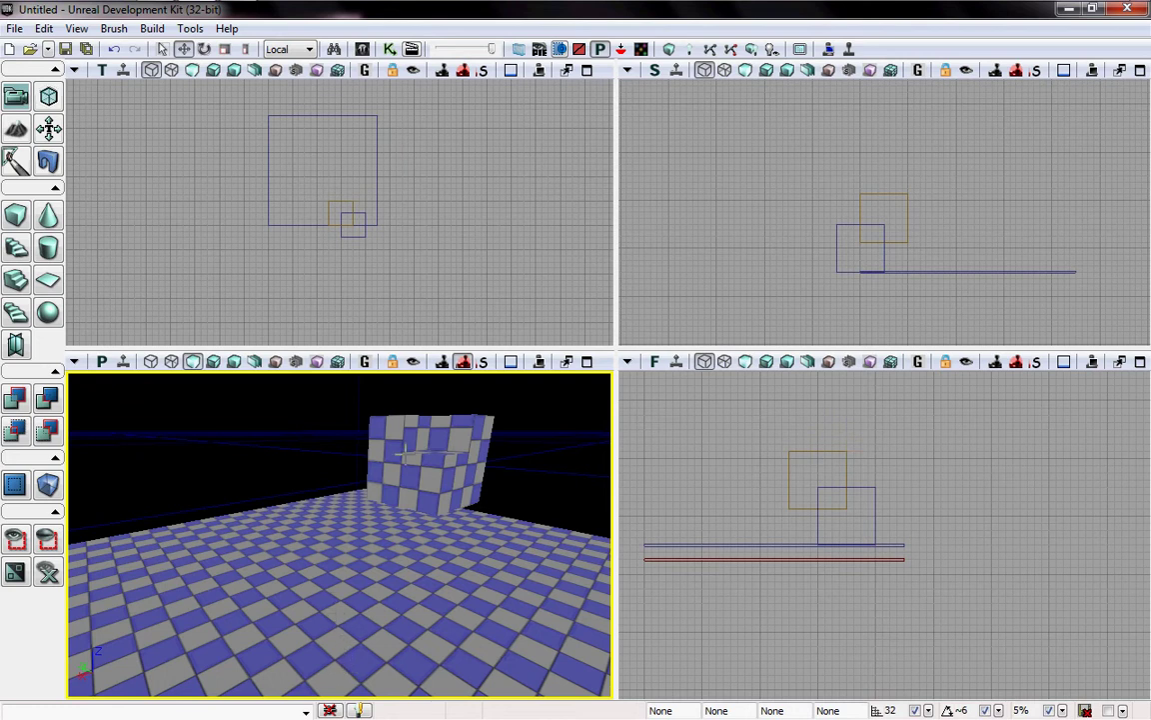
Place a new point light on the floor near the camera and raise it about half the cube's height.
click(358, 624)
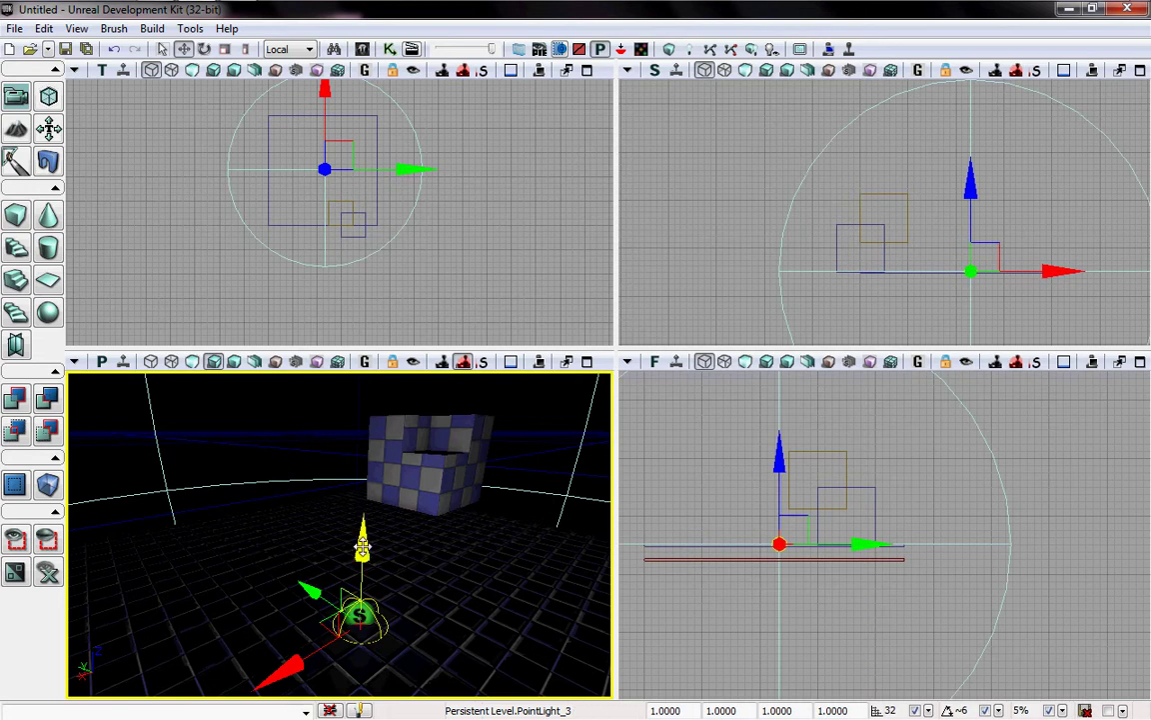
drag(364, 496, 362, 545)
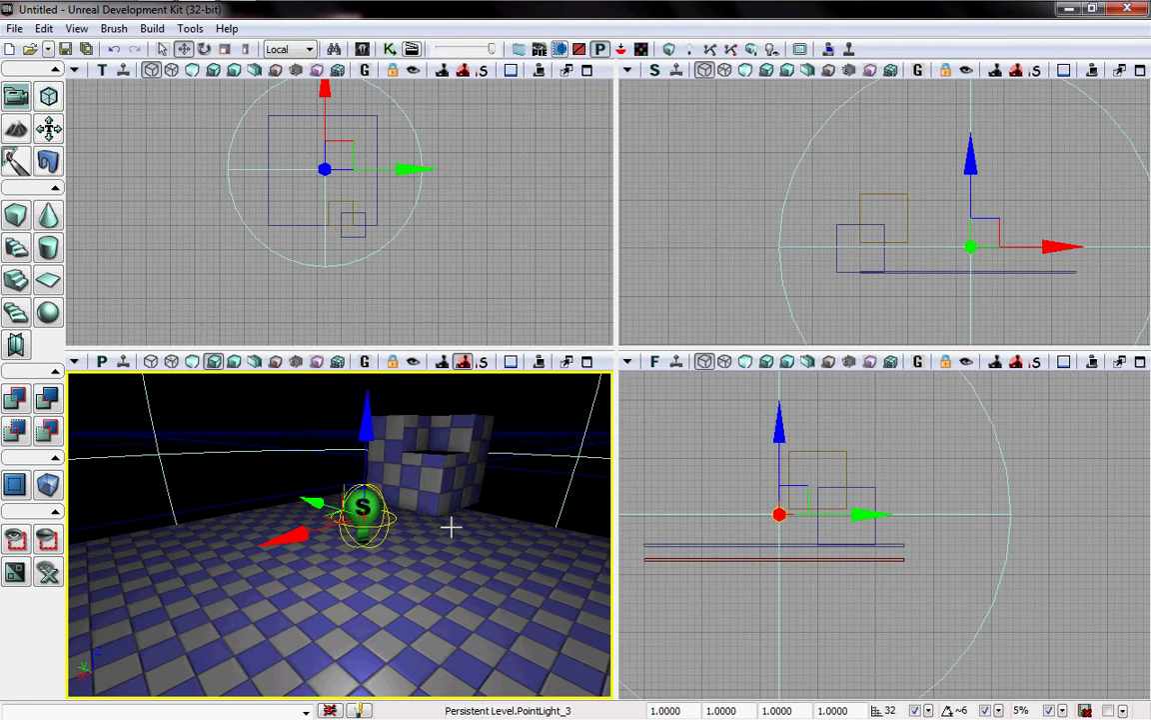
drag(457, 516, 458, 675)
middle_drag(446, 499, 445, 408)
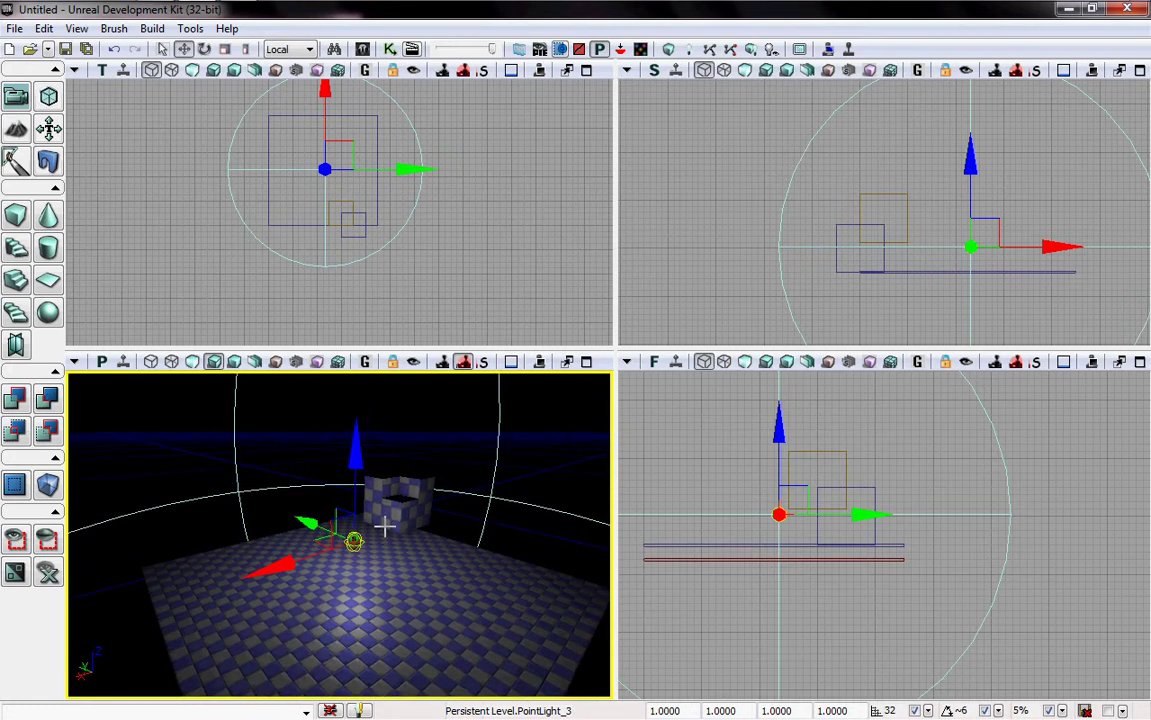
Scale the point light's radius of influence down slightly.
key(space)
key(space)
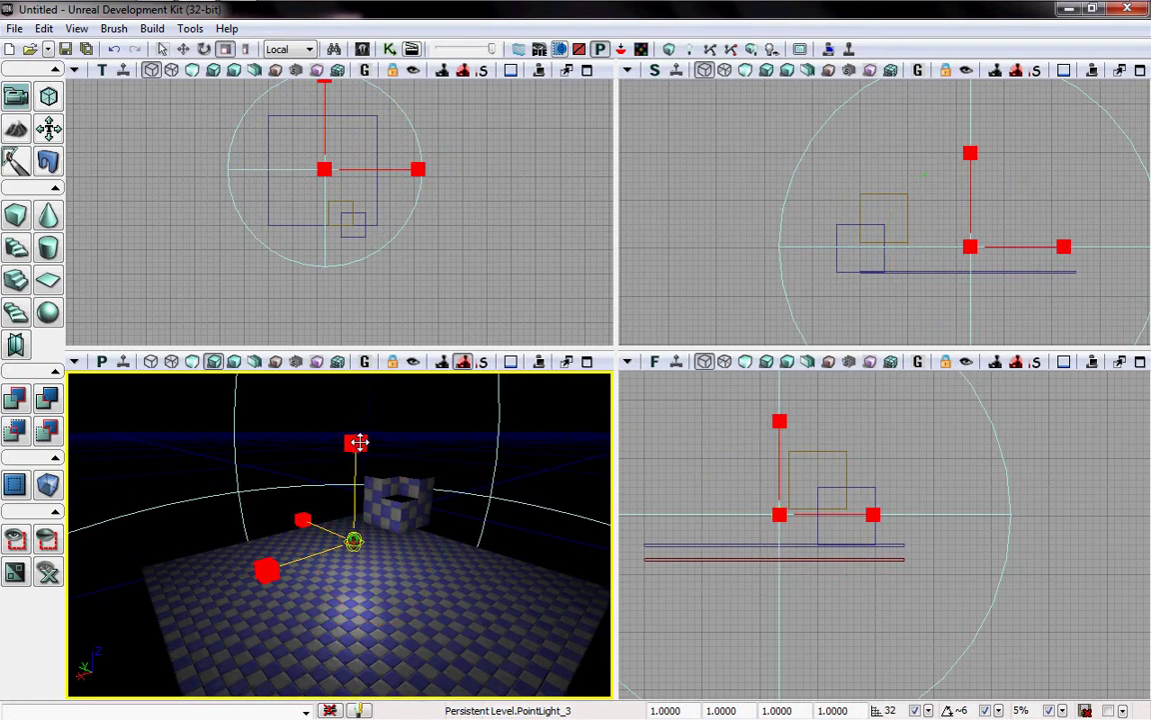
mouse_move(359, 441)
mouse_down()
mouse_move(358, 498)
mouse_move(359, 441)
mouse_up()
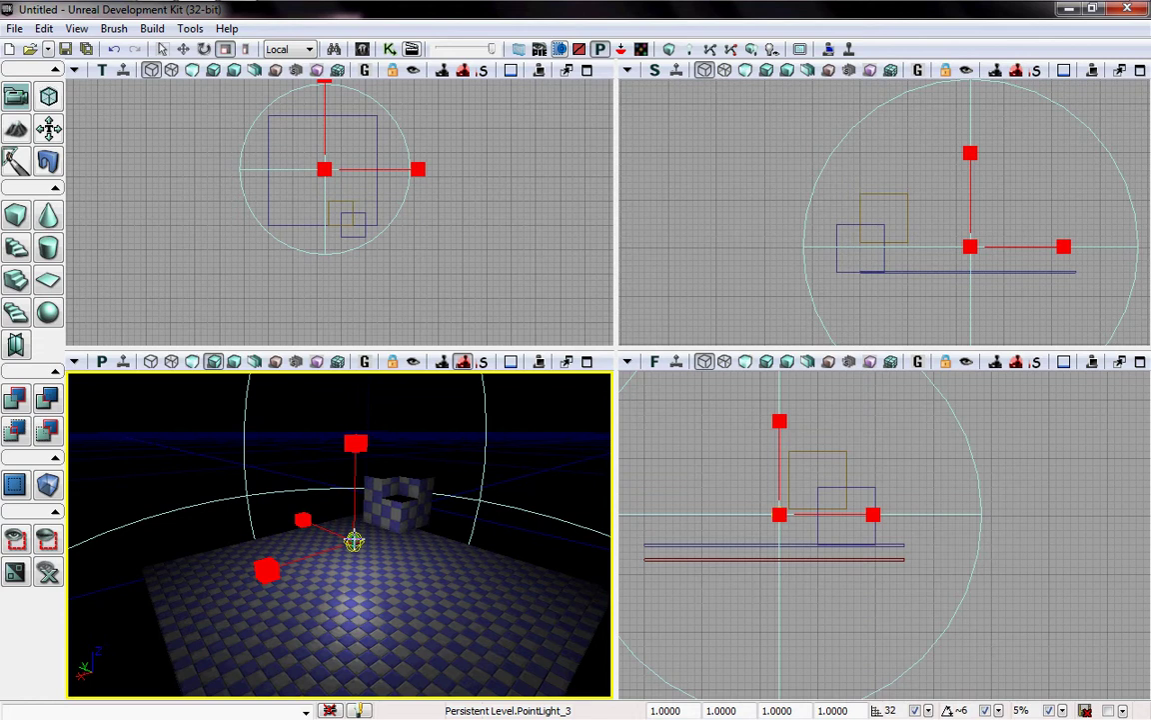
Open the point light's properties and expand its LightComponent settings.
double_click(354, 539)
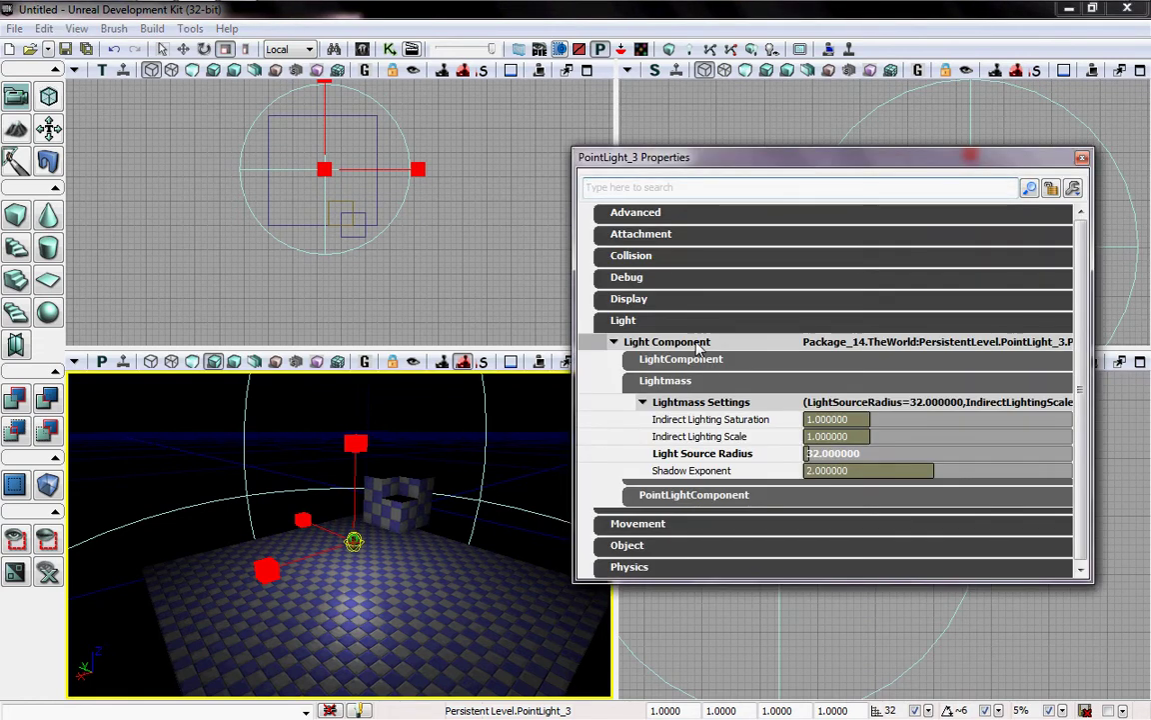
click(623, 321)
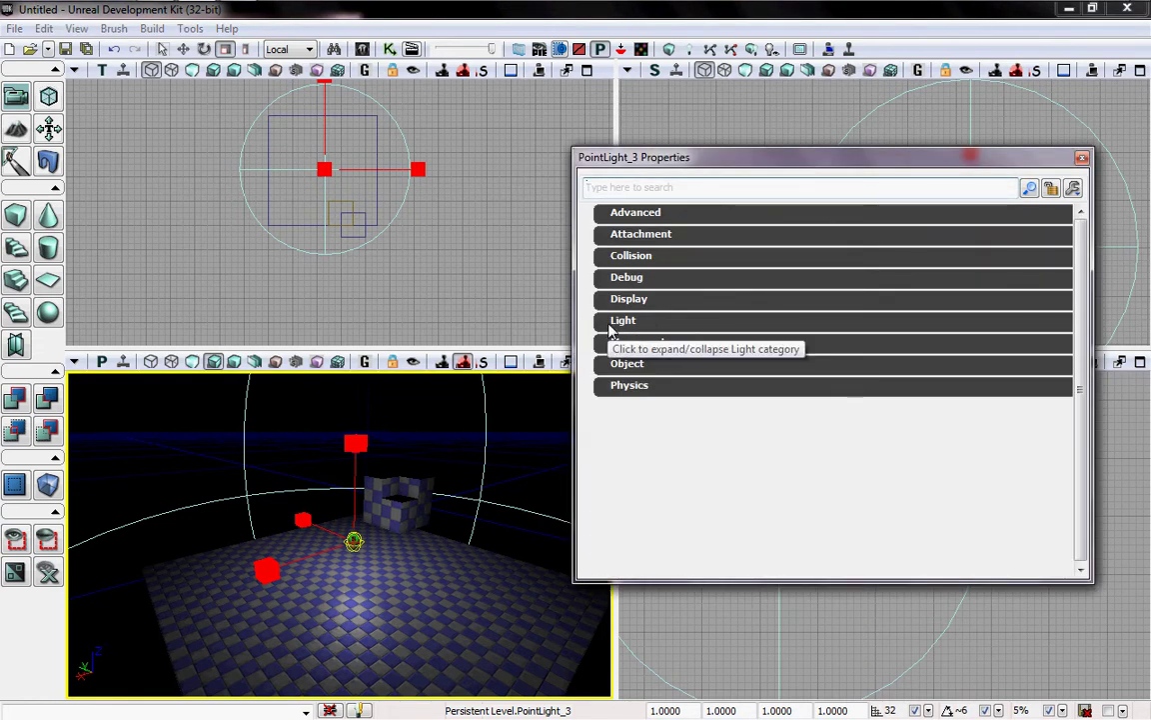
click(622, 321)
click(652, 359)
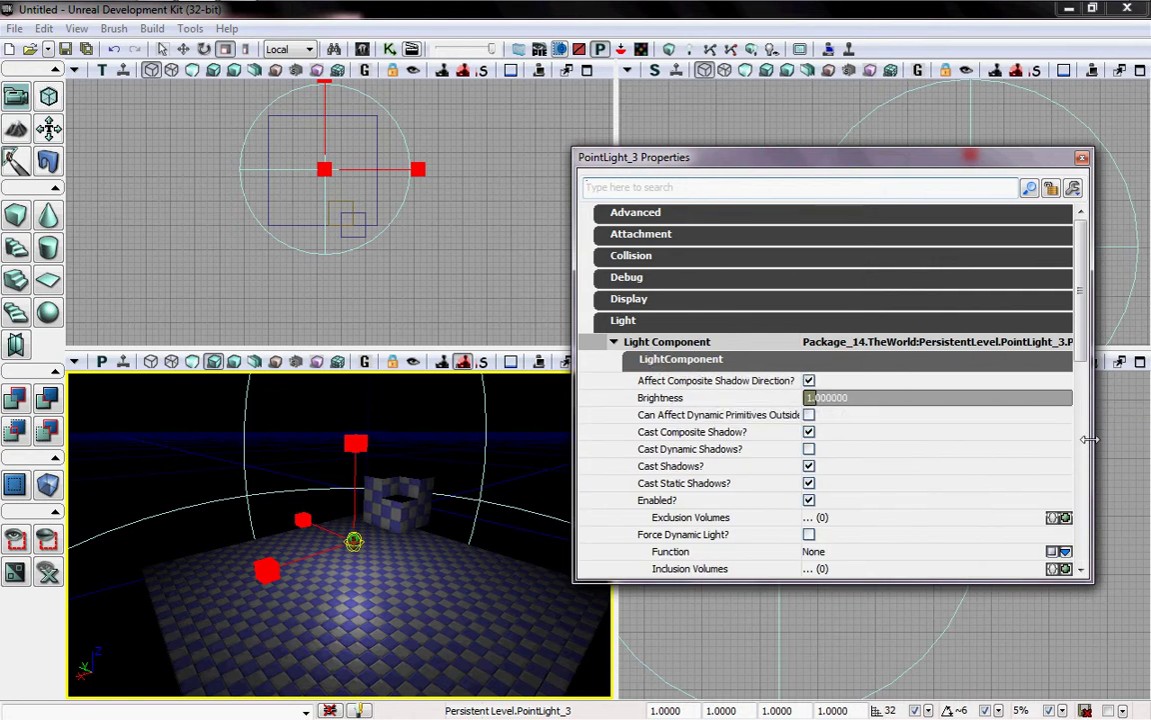
Set the point light's colour to a blue with B 200, G 120 and R 50.
scroll(1086, 370, down, 3)
drag(1085, 370, 1087, 413)
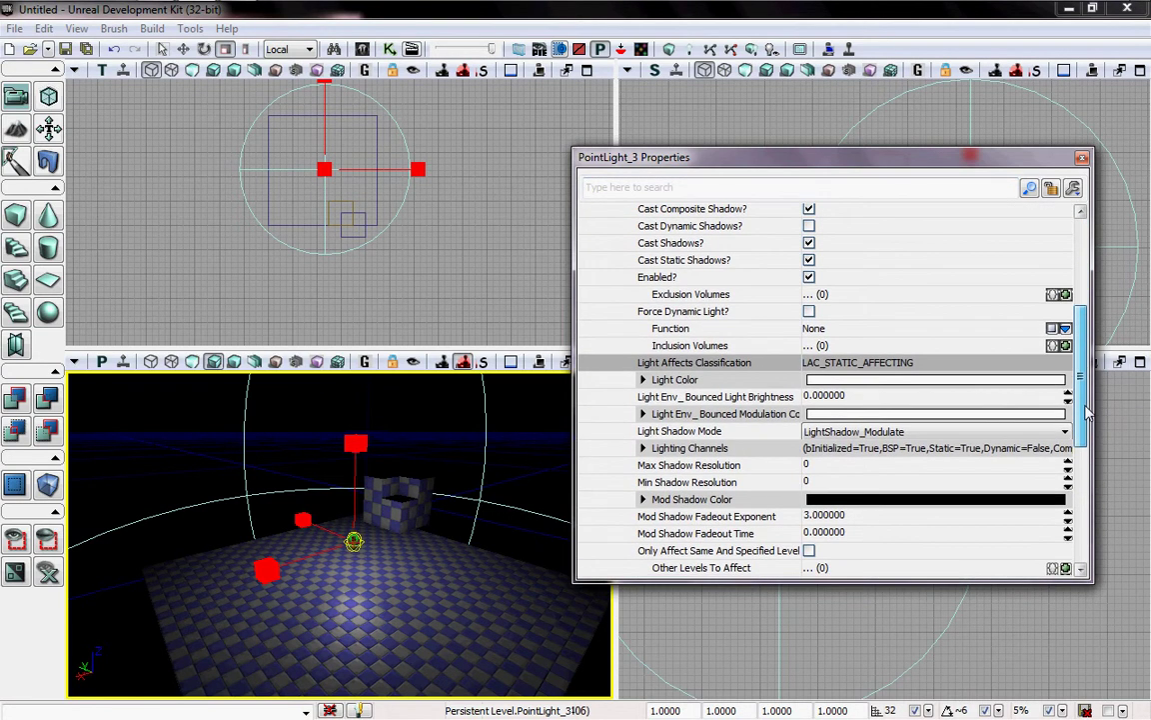
click(642, 380)
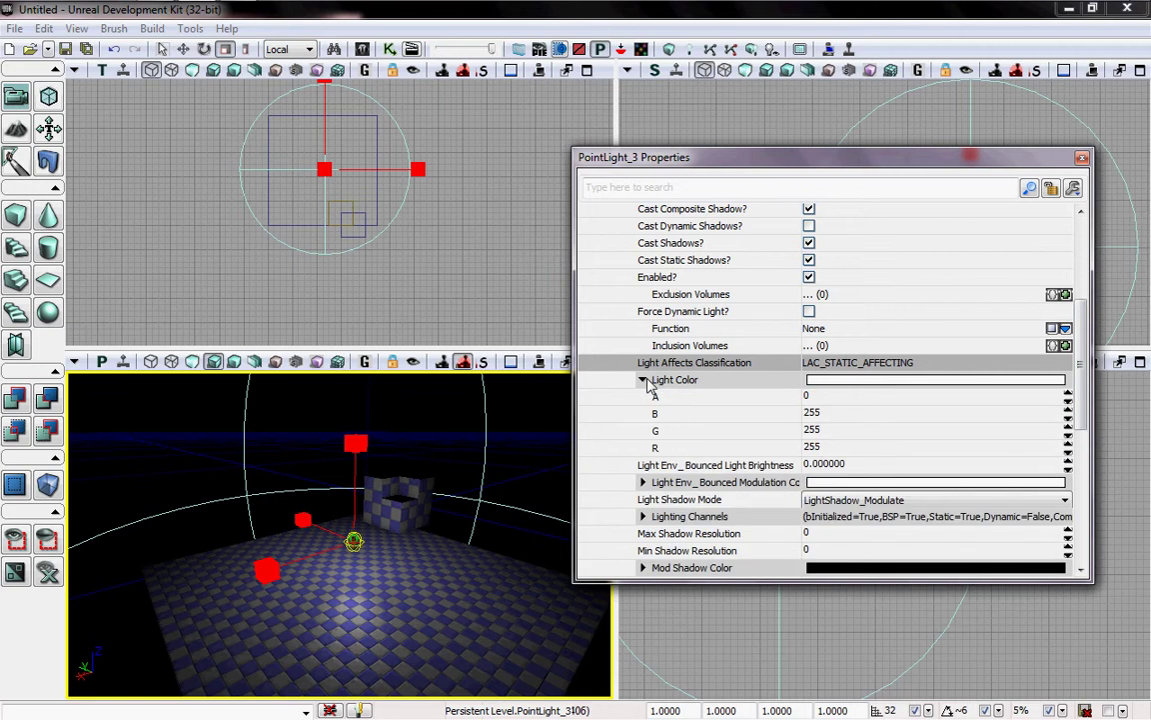
click(821, 418)
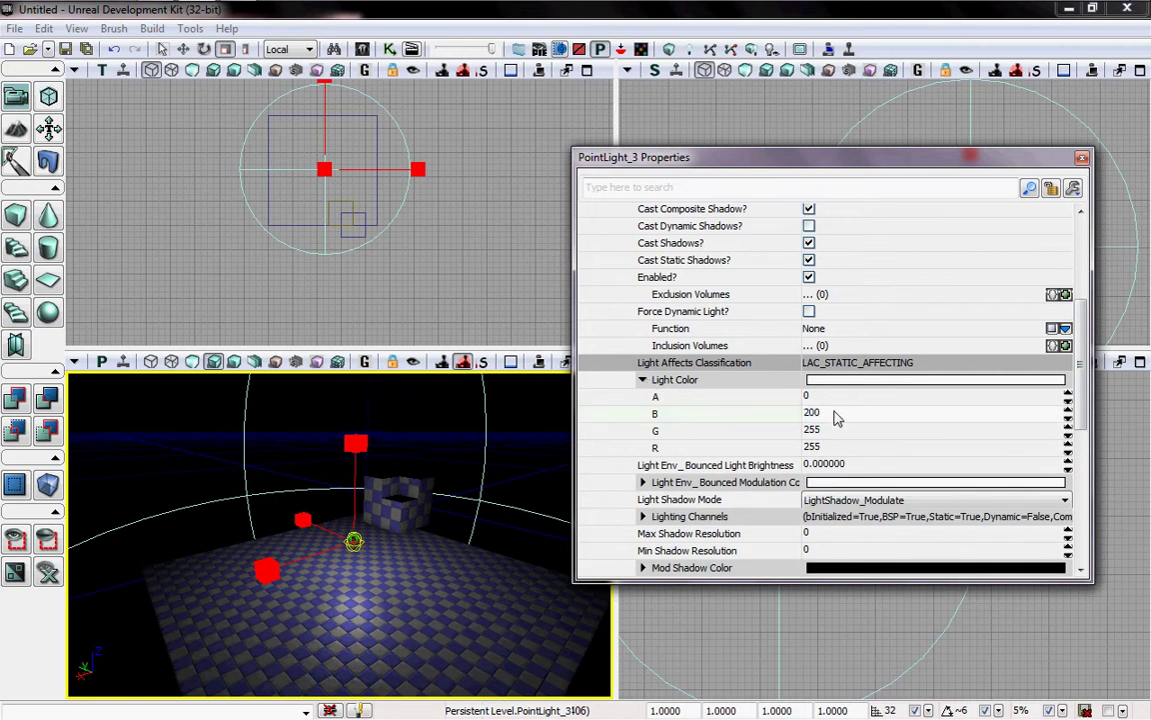
key(Tab)
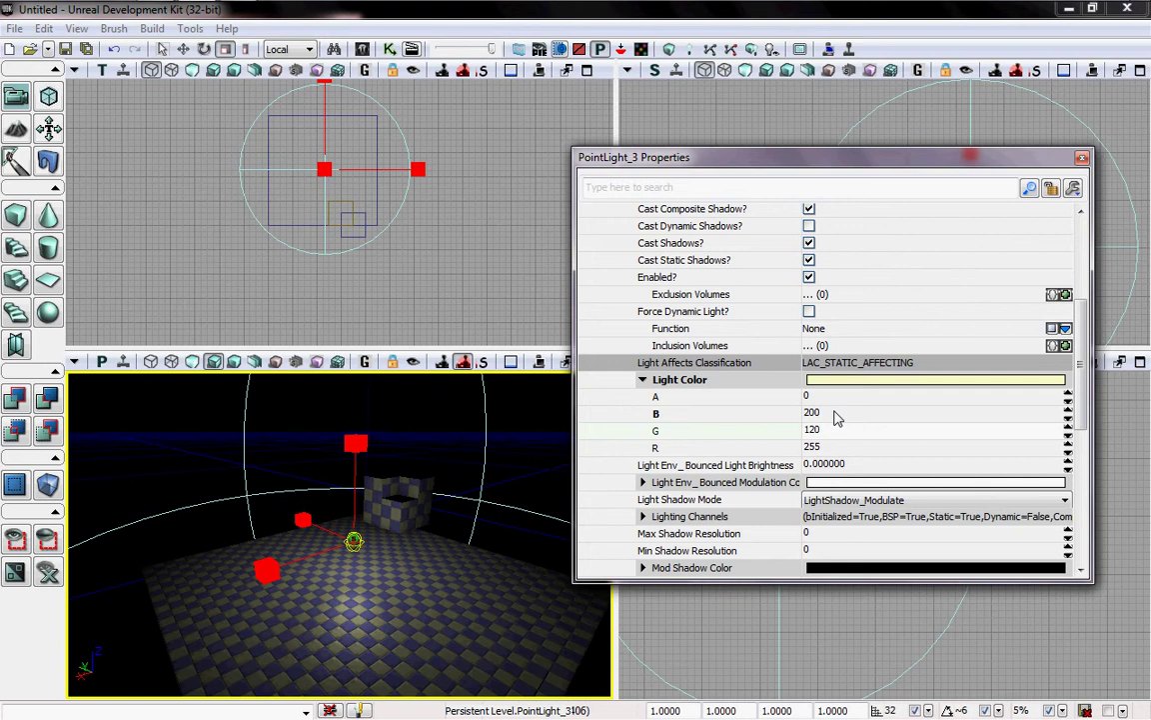
key(Tab)
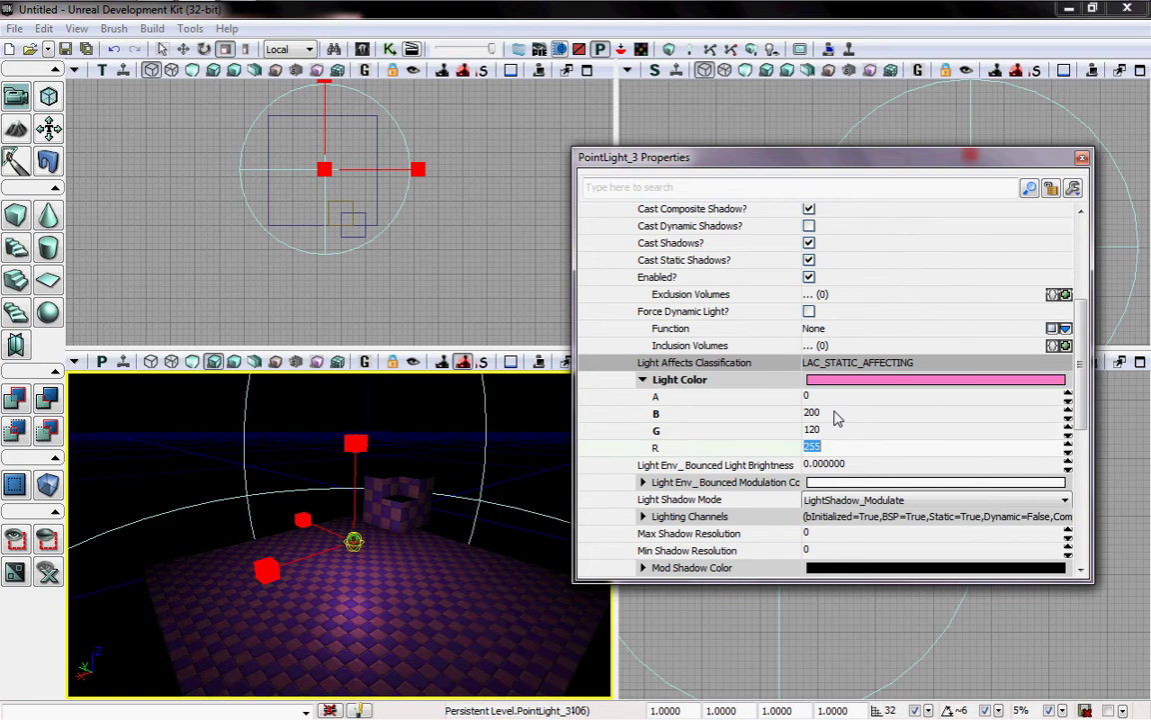
key(Return)
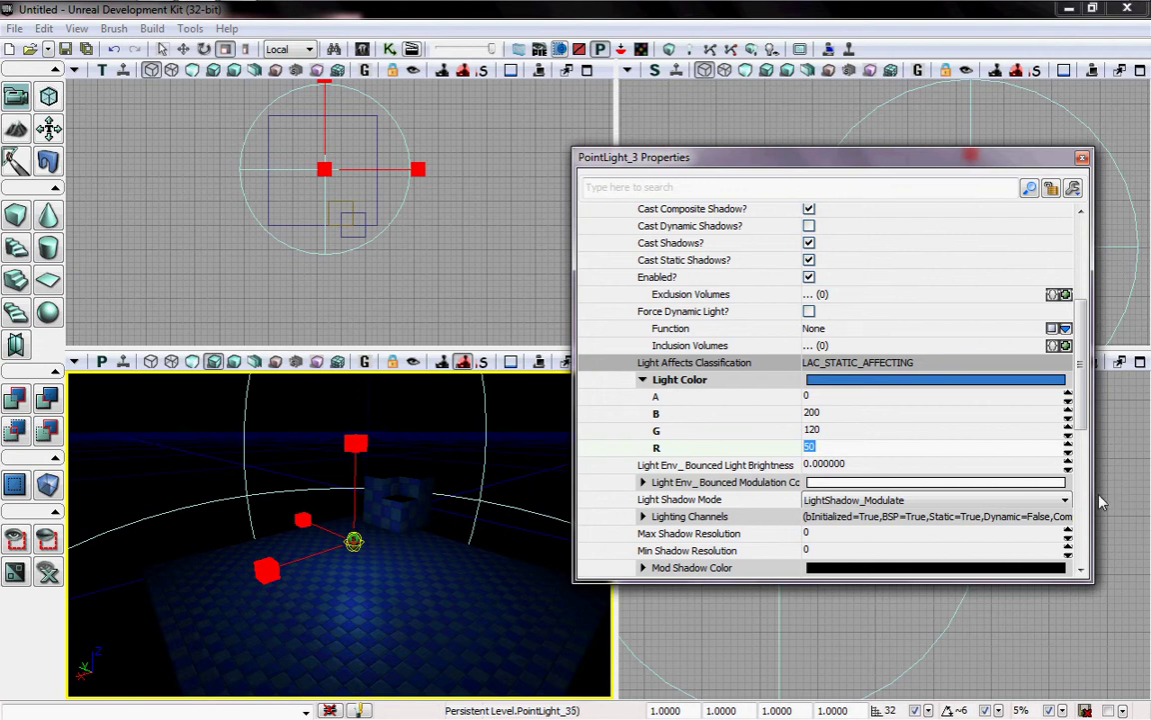
drag(1100, 503, 1145, 482)
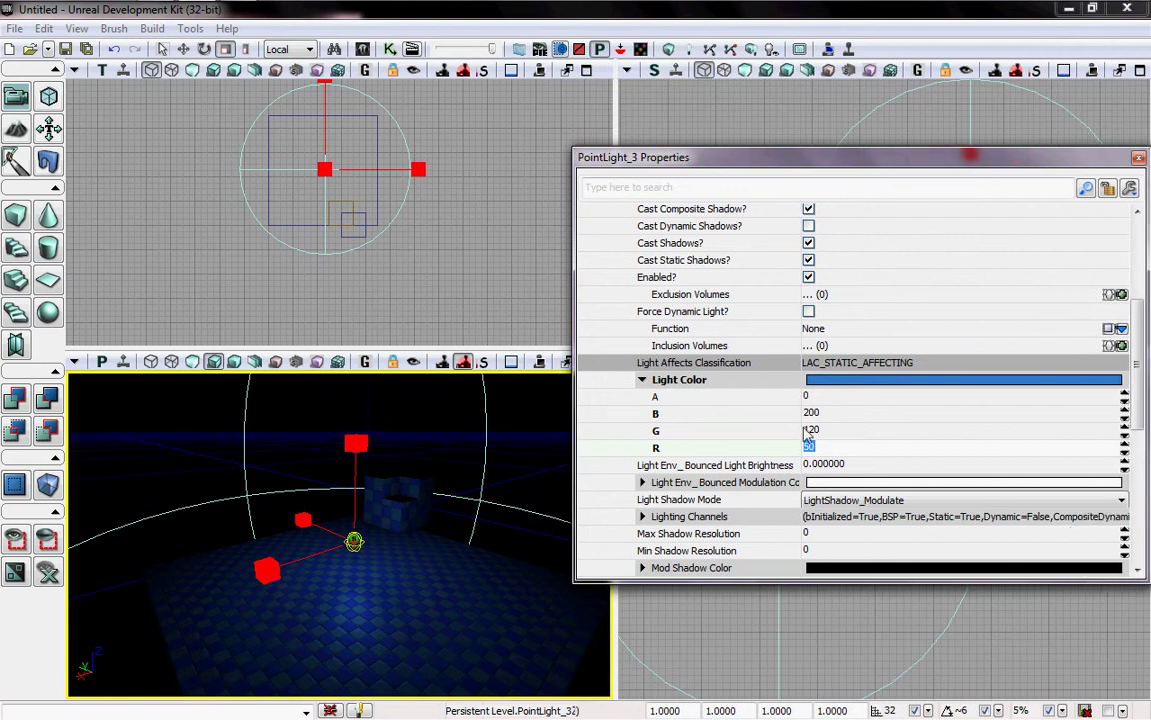
click(643, 379)
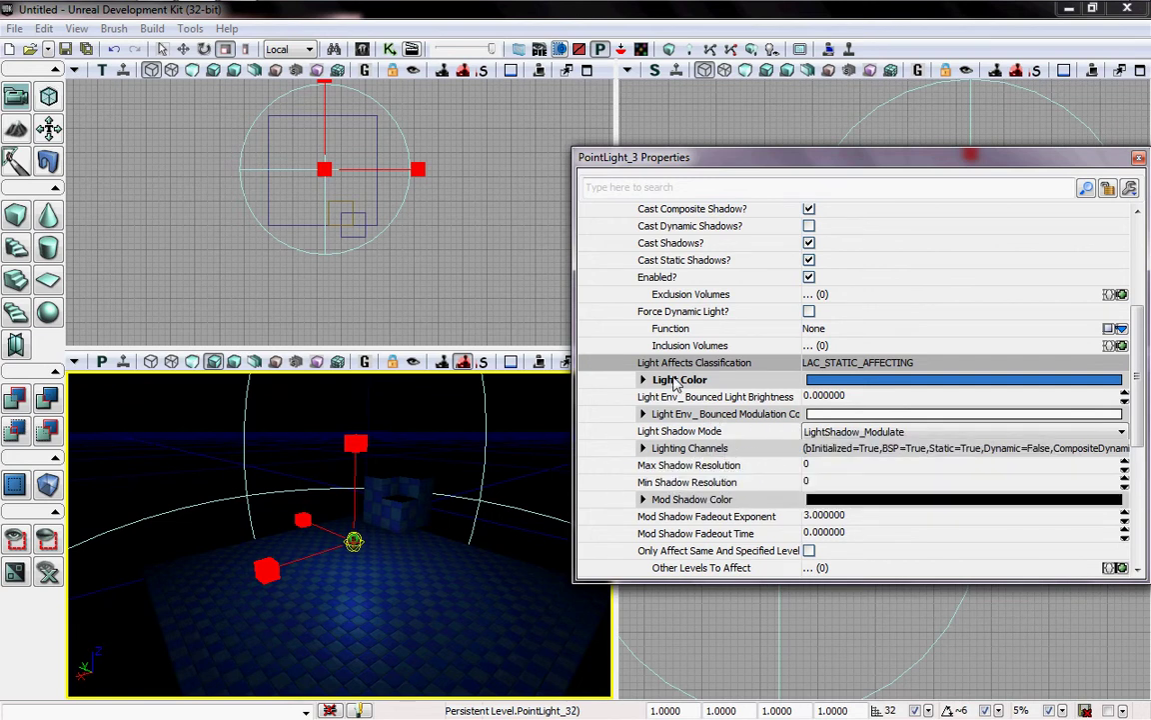
Set the point light's brightness to 6.
scroll(712, 402, up, 3)
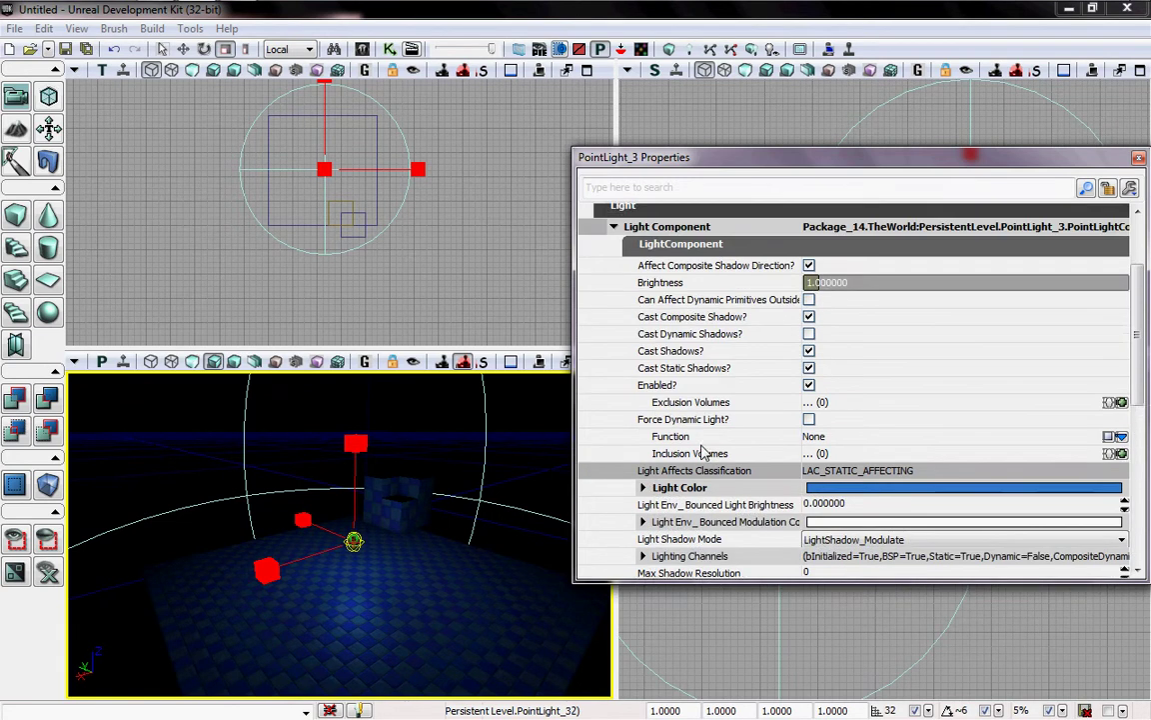
drag(840, 300, 891, 304)
click(841, 304)
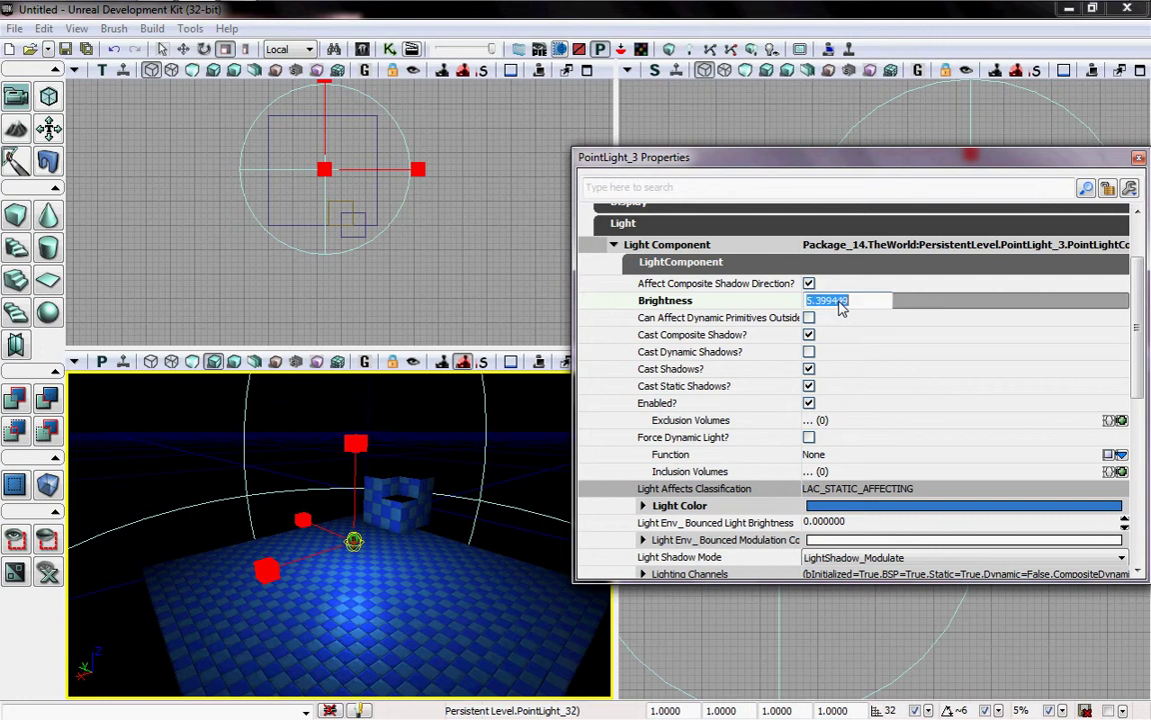
text(6)
key(Return)
Raise the Lightmass light source radius to about 338 and reduce the point light's radius to about 456.
click(657, 264)
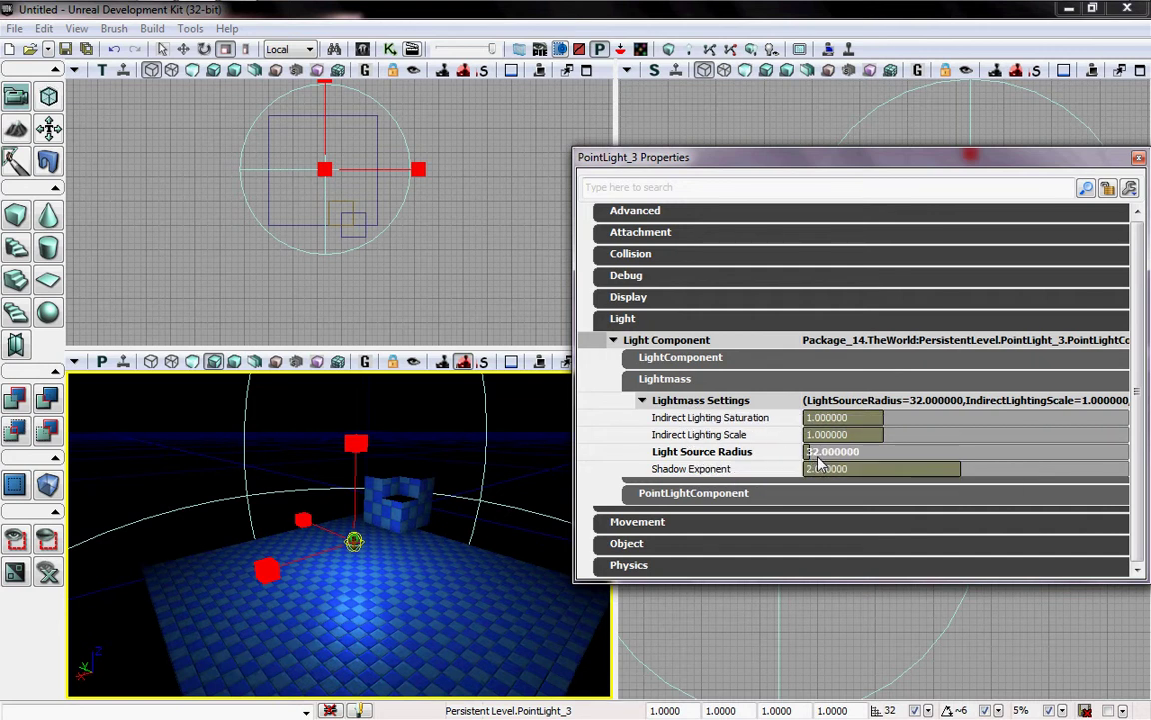
drag(815, 458, 909, 448)
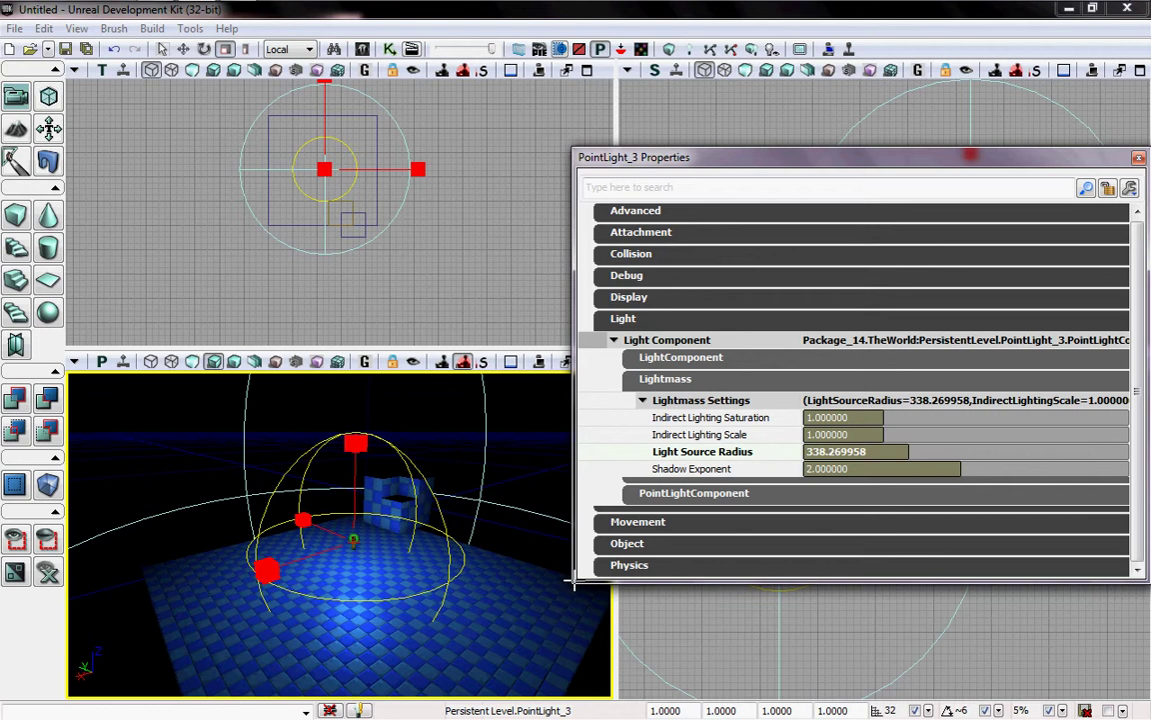
click(685, 500)
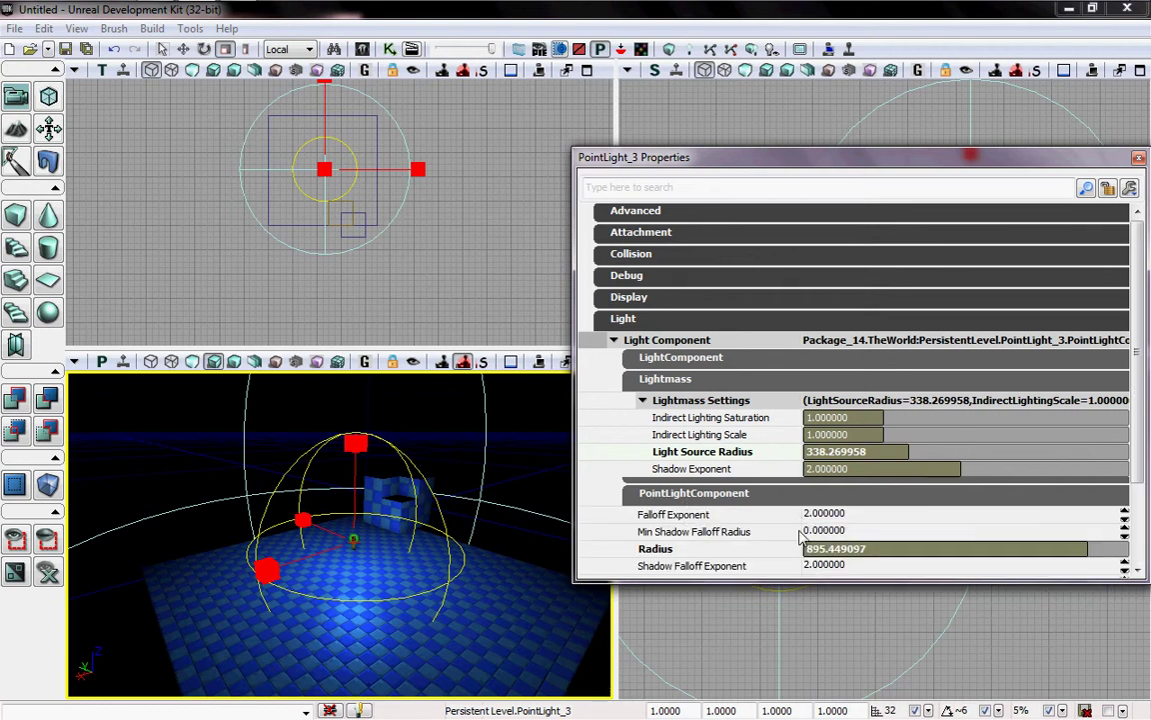
drag(1089, 557, 949, 552)
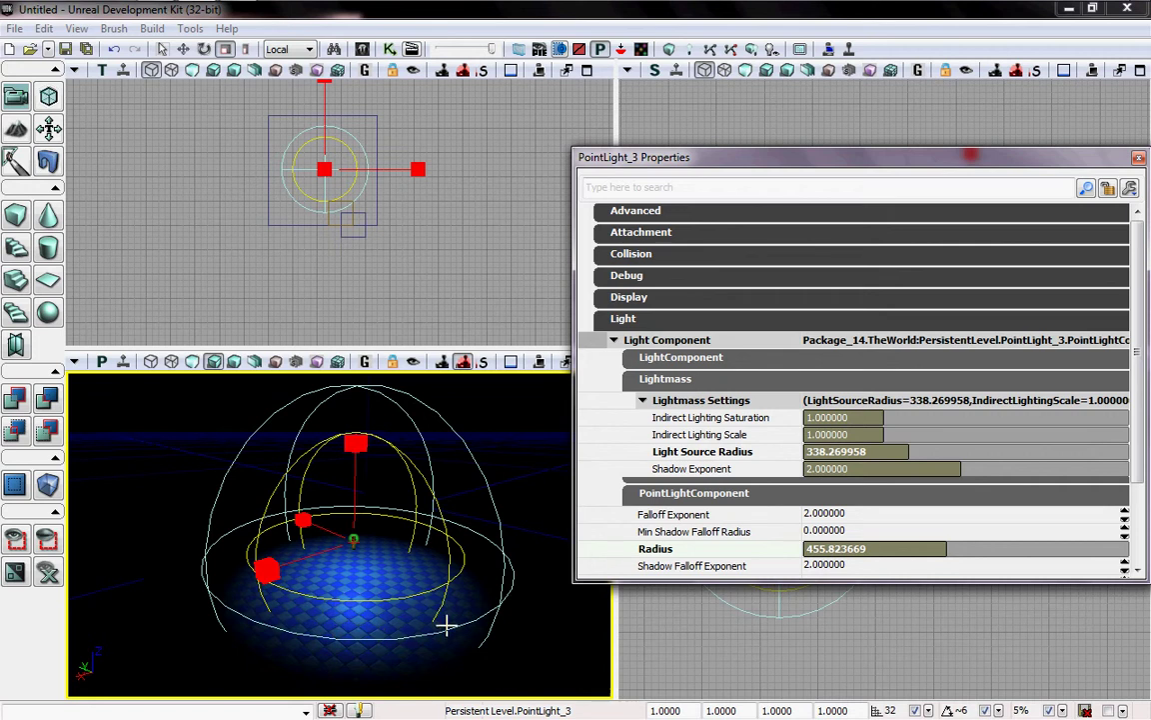
Change the point light's colour to near-white with hex FFF0F0F0, sampling it from the screen in the colour picker.
click(655, 360)
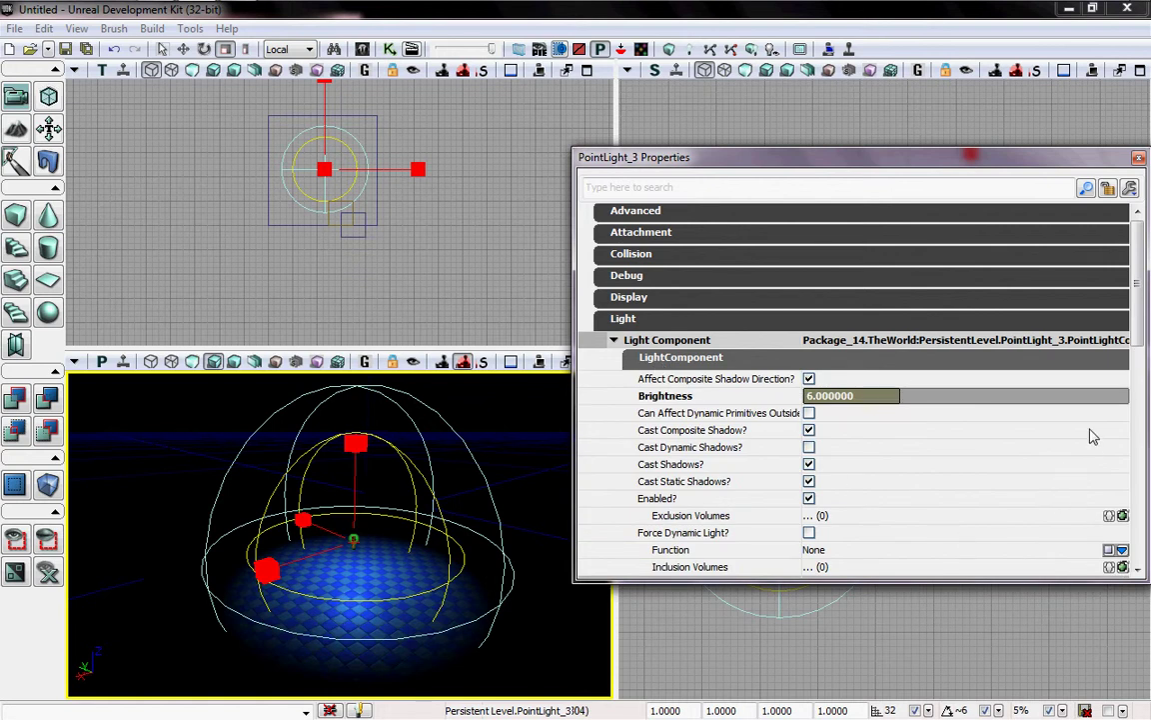
scroll(1142, 435, down, 6)
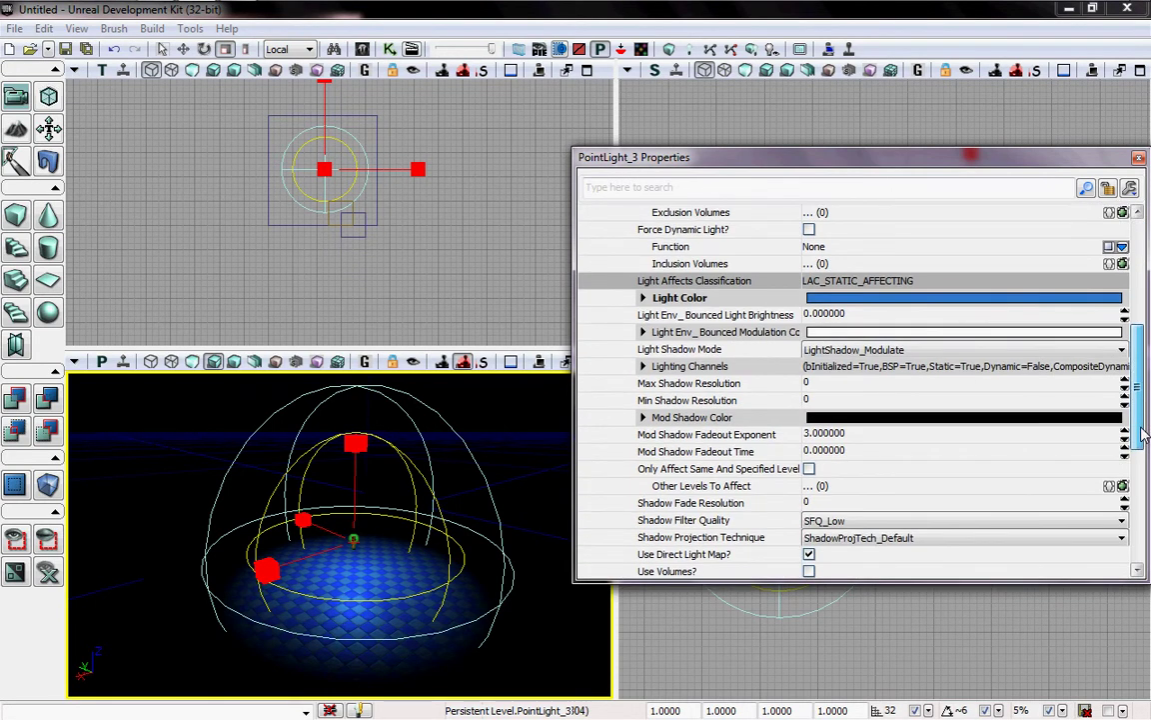
double_click(890, 298)
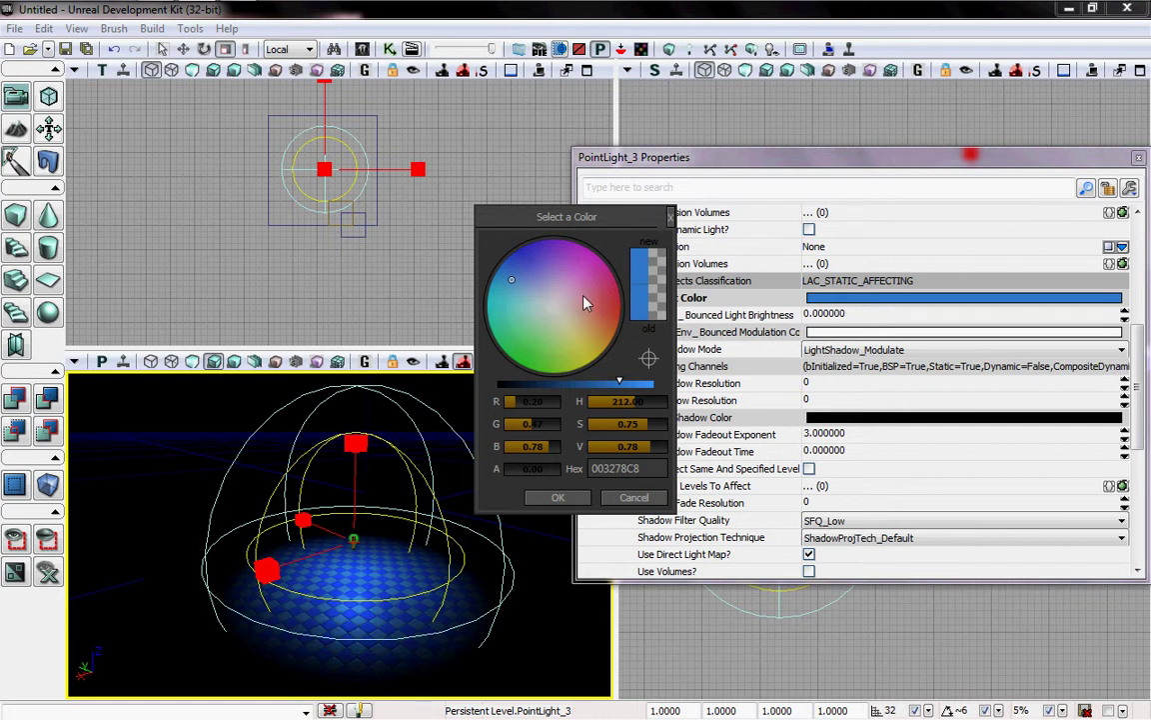
click(554, 302)
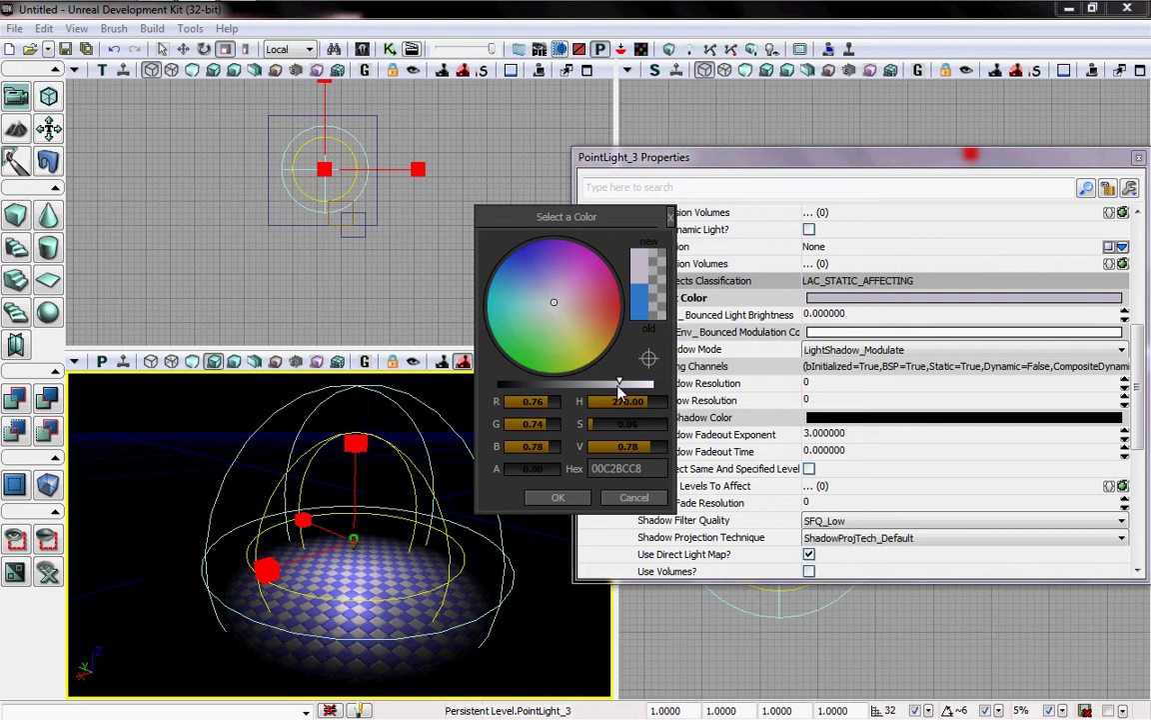
drag(619, 393, 655, 386)
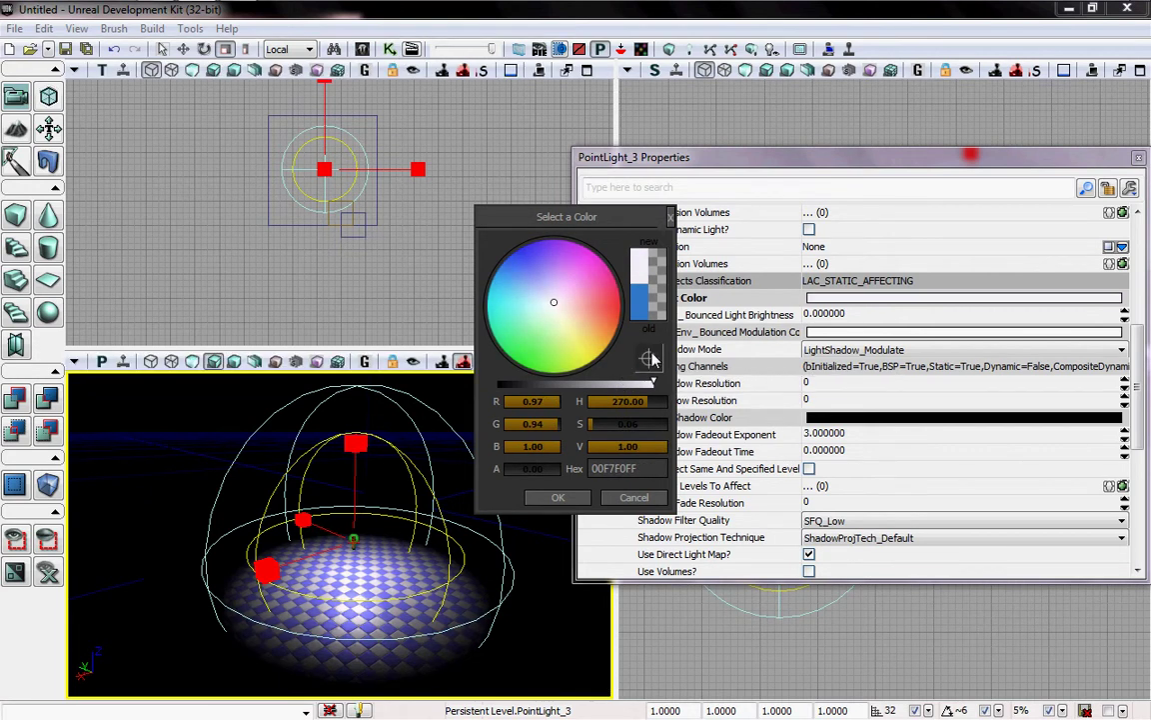
drag(637, 359, 429, 430)
drag(367, 517, 834, 401)
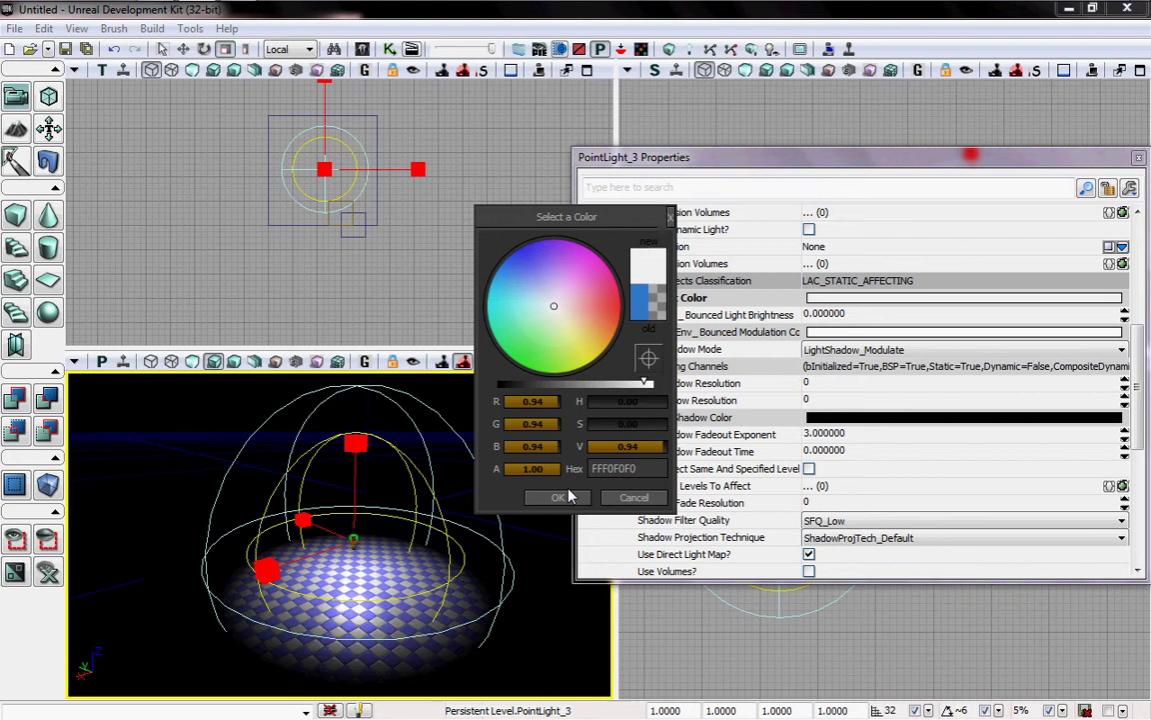
click(568, 497)
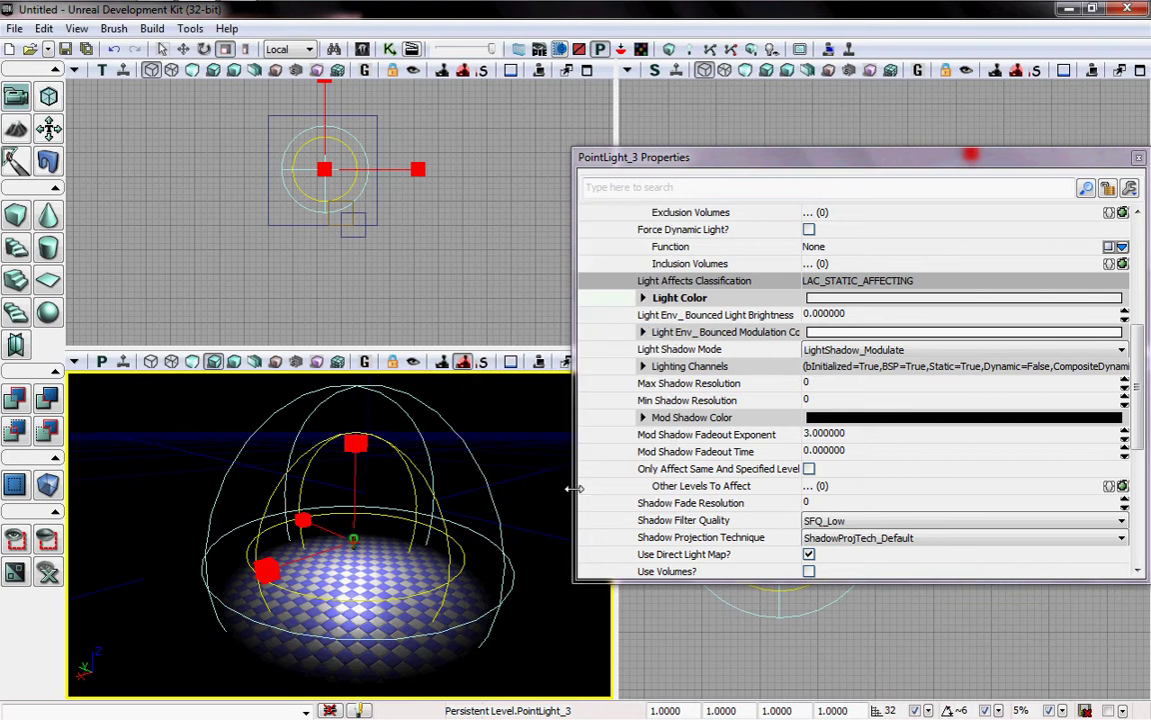
Close the light's properties and scale its radius of influence up to roughly the floor's width.
click(1138, 158)
right_drag(376, 563, 348, 425)
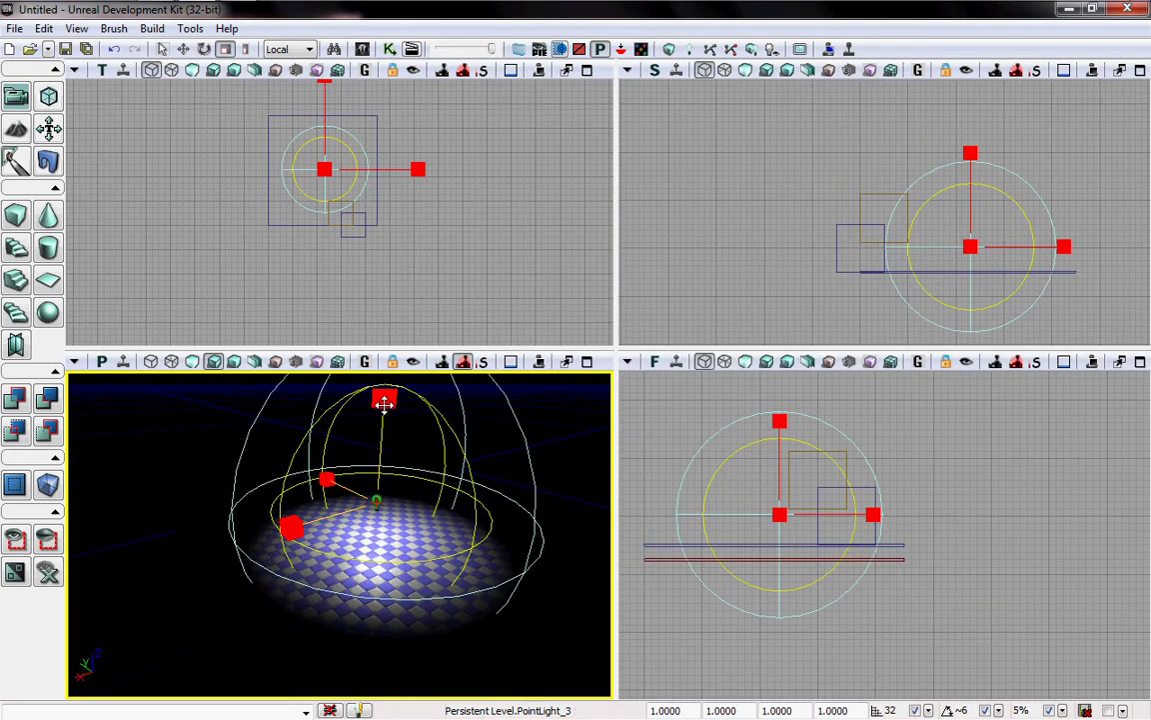
drag(384, 401, 384, 342)
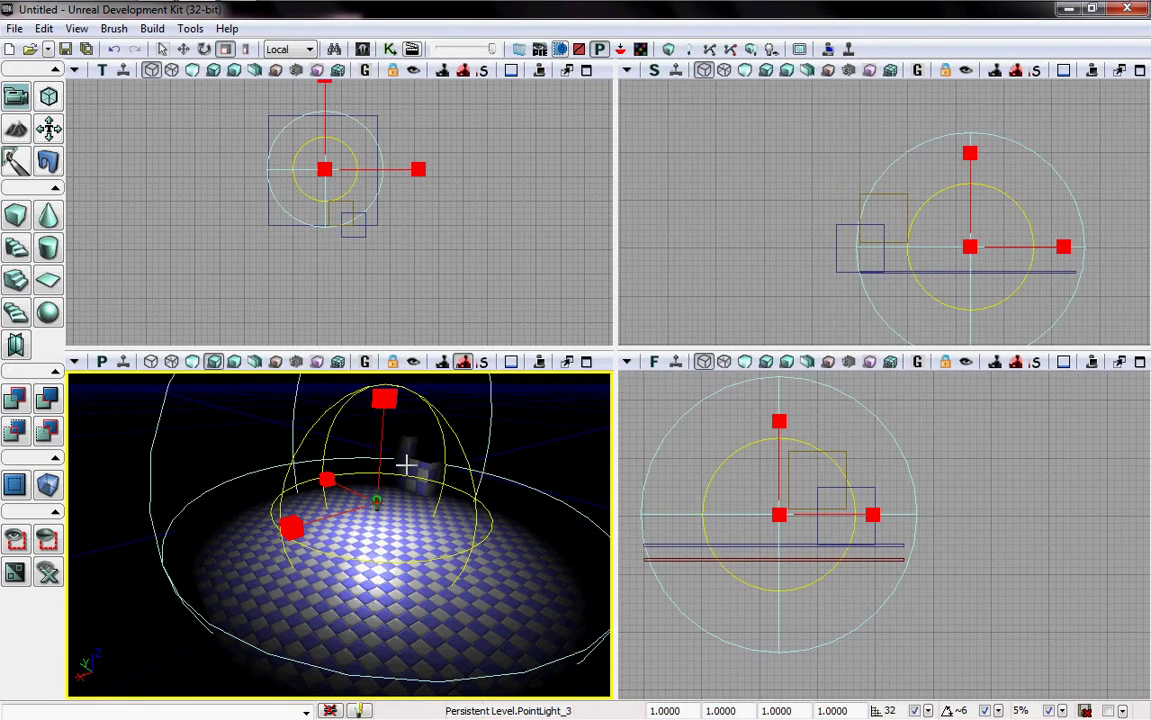
Test-play the level in the perspective viewport from a low viewpoint close to the point light, ending the session.
key(w)
right_drag(384, 534, 337, 475)
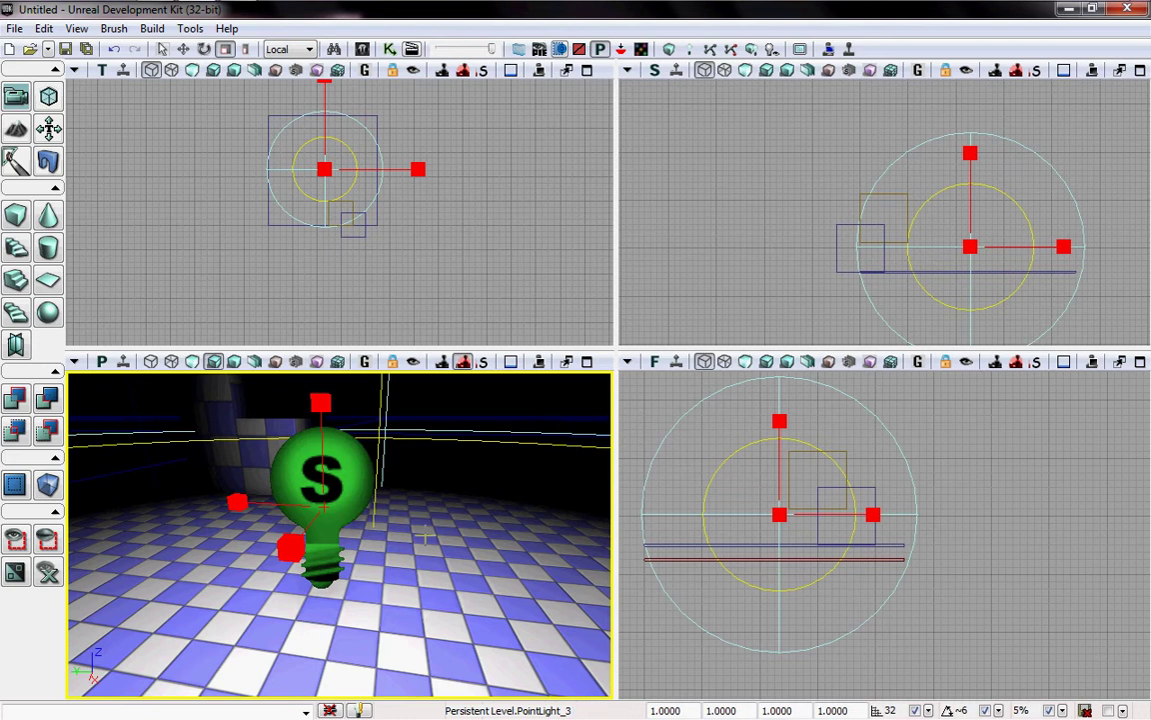
click(539, 361)
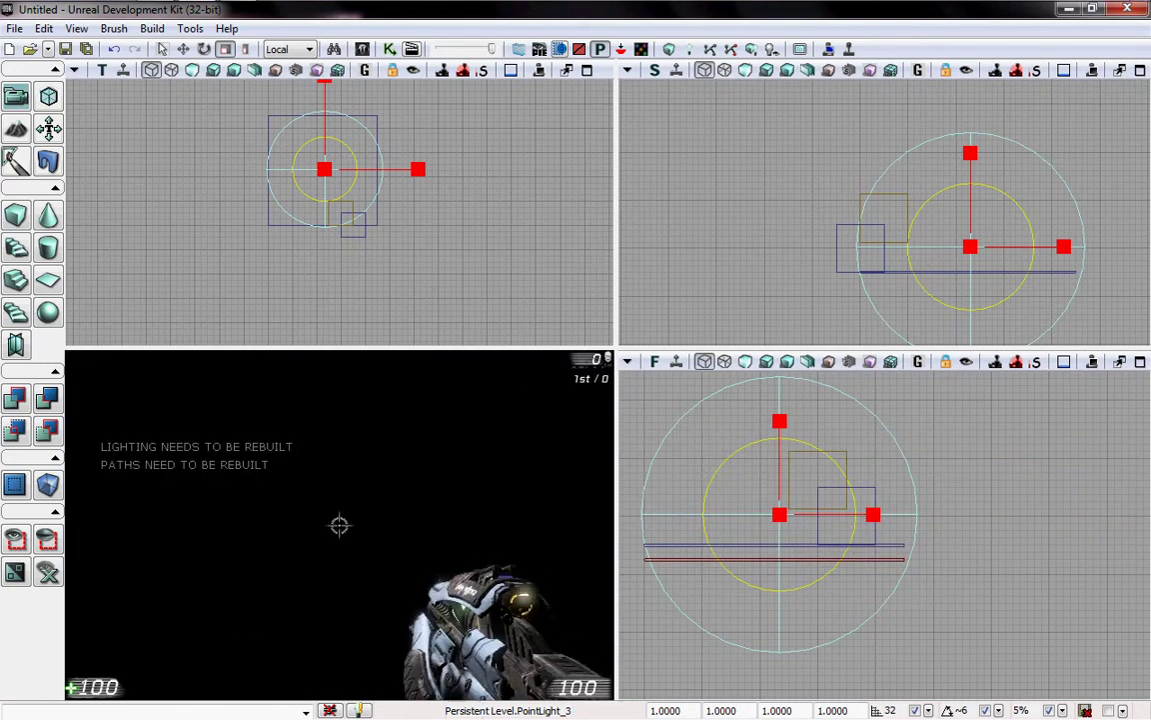
click(339, 525)
drag(339, 524, 339, 525)
key(Escape)
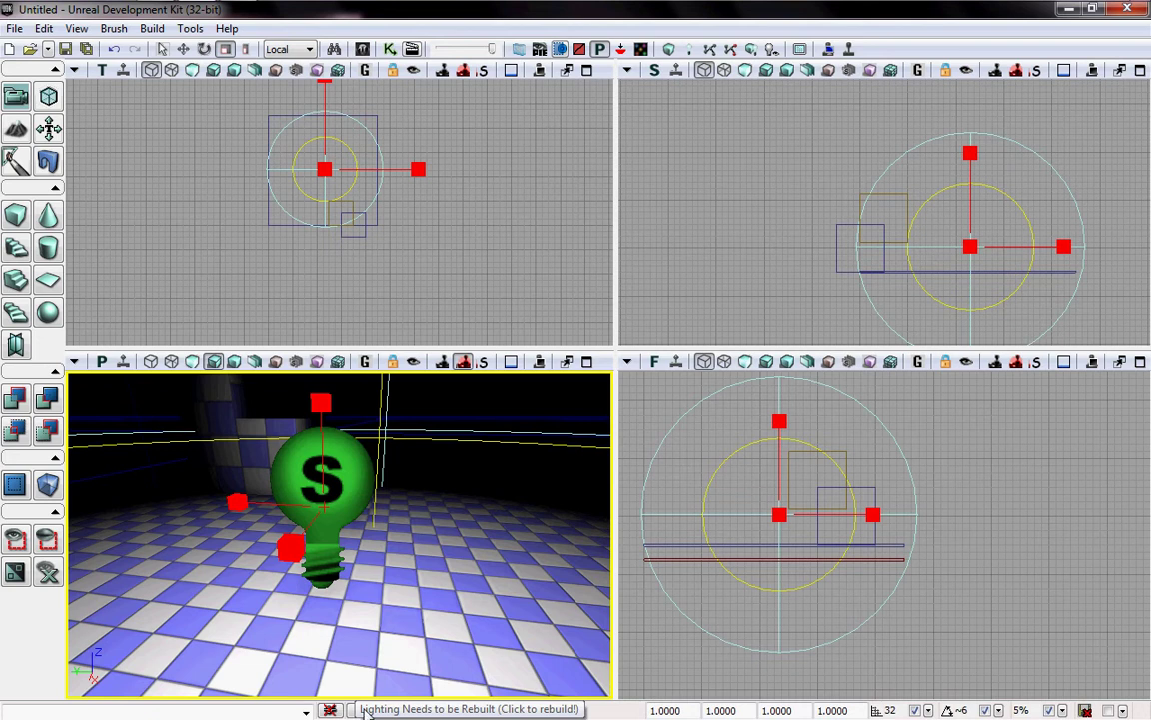
Build the level's lighting with Lightmass at Preview quality and close the resulting Swarm Agent, Map Check and Lighting Build Info windows.
click(690, 57)
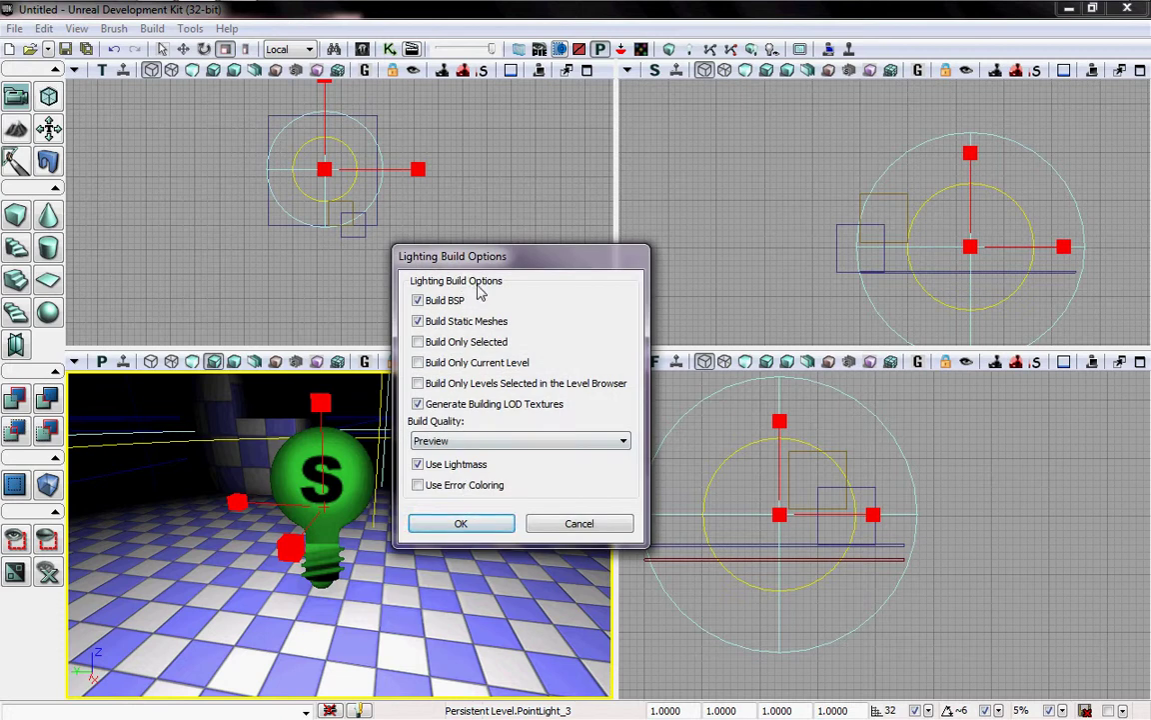
click(481, 441)
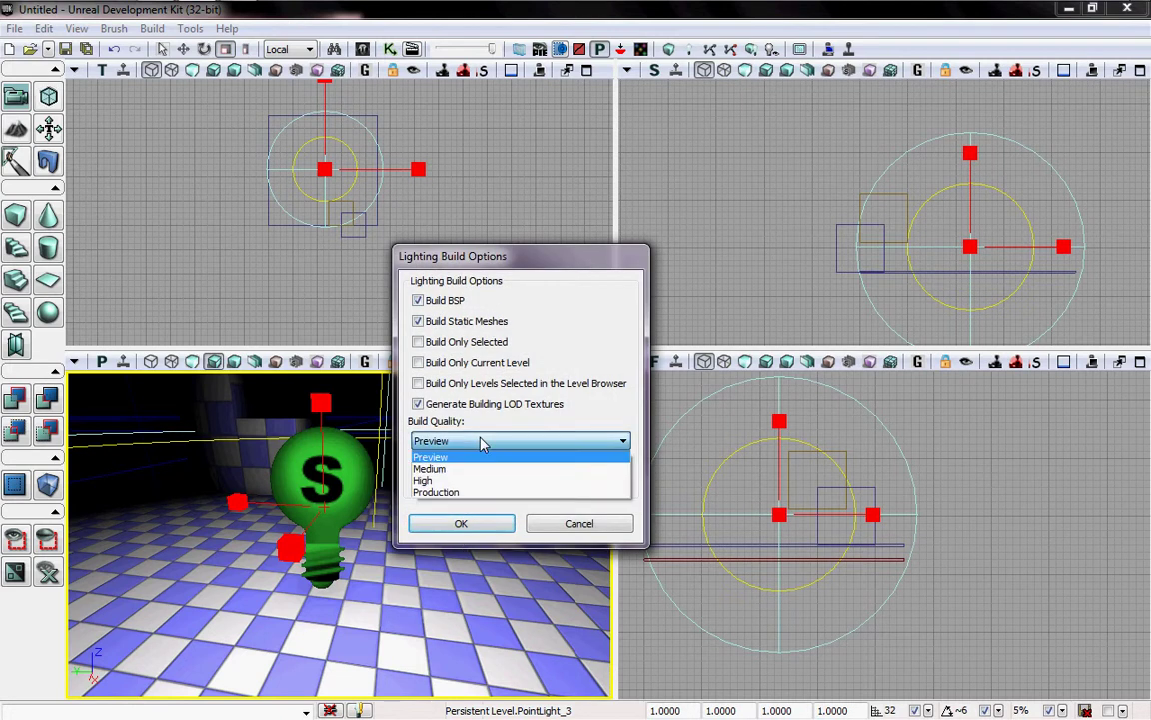
click(481, 442)
click(466, 523)
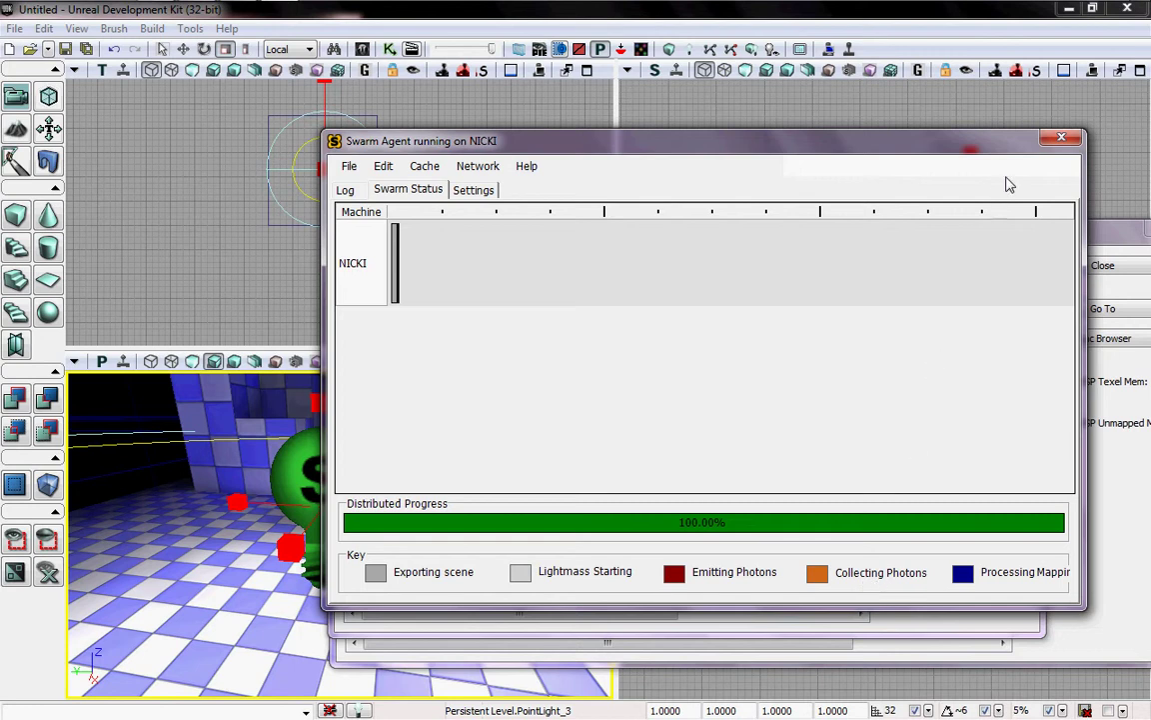
click(1059, 140)
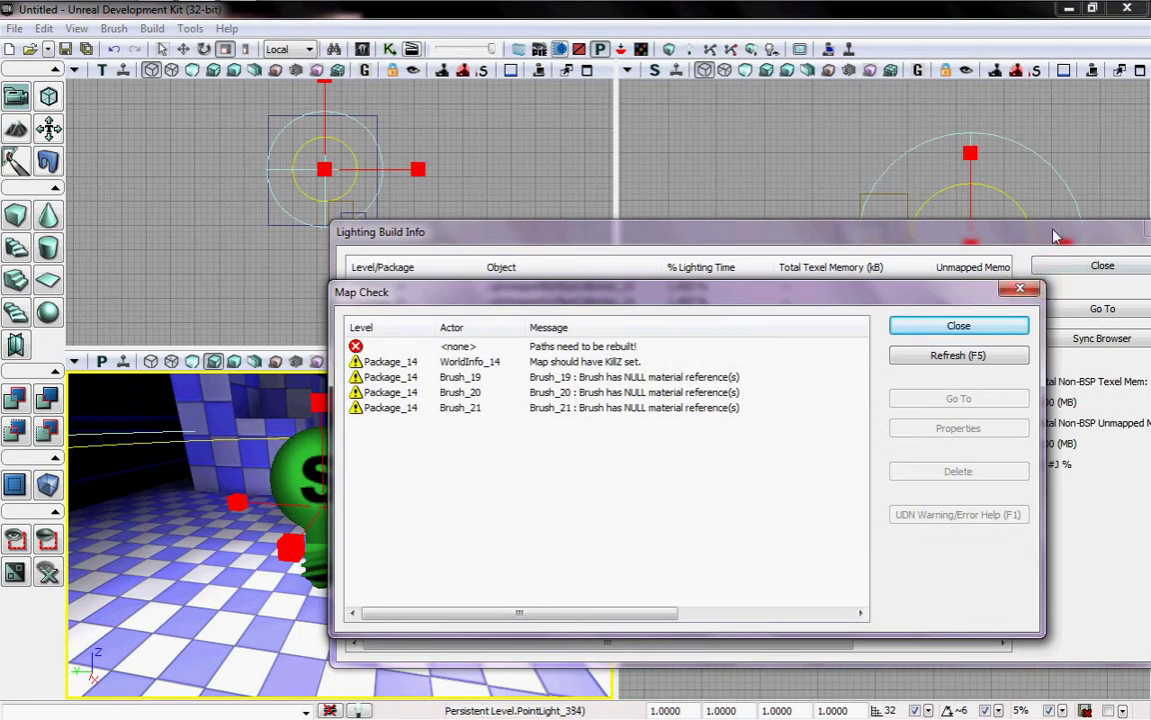
click(1016, 291)
click(1101, 266)
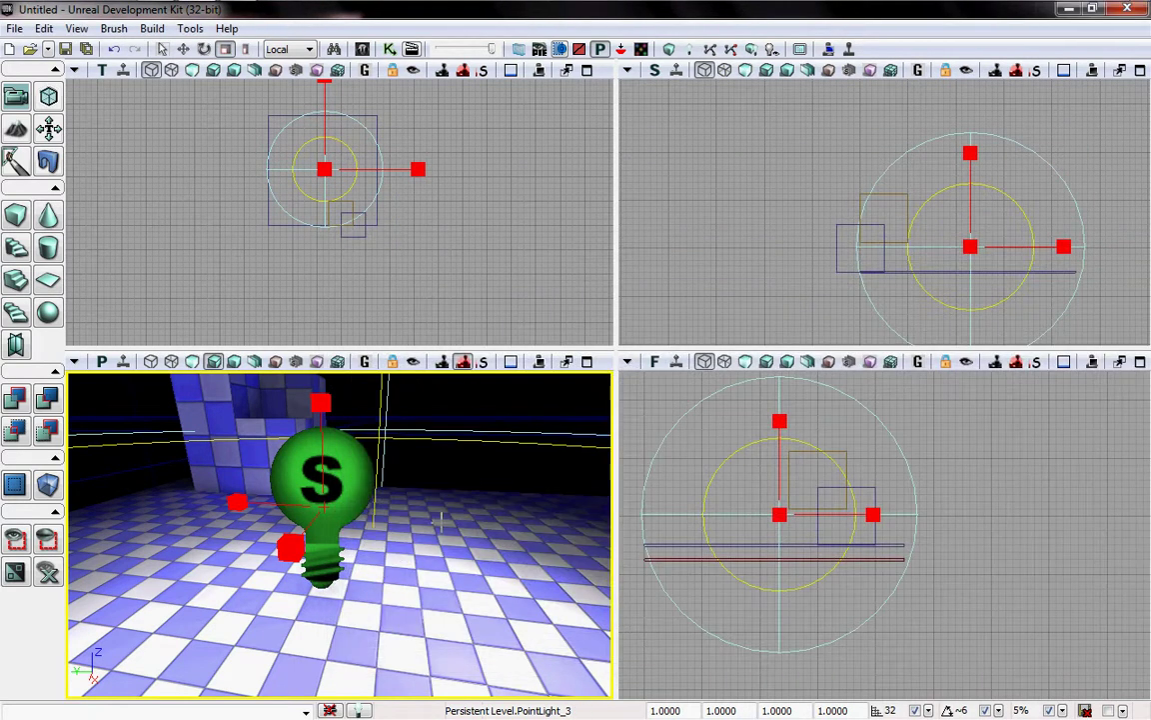
Test-play the level in the perspective viewport, starting from a view across the lit floor, fire the weapon, and end the session.
right_drag(340, 534, 444, 534)
right_drag(435, 600, 436, 487)
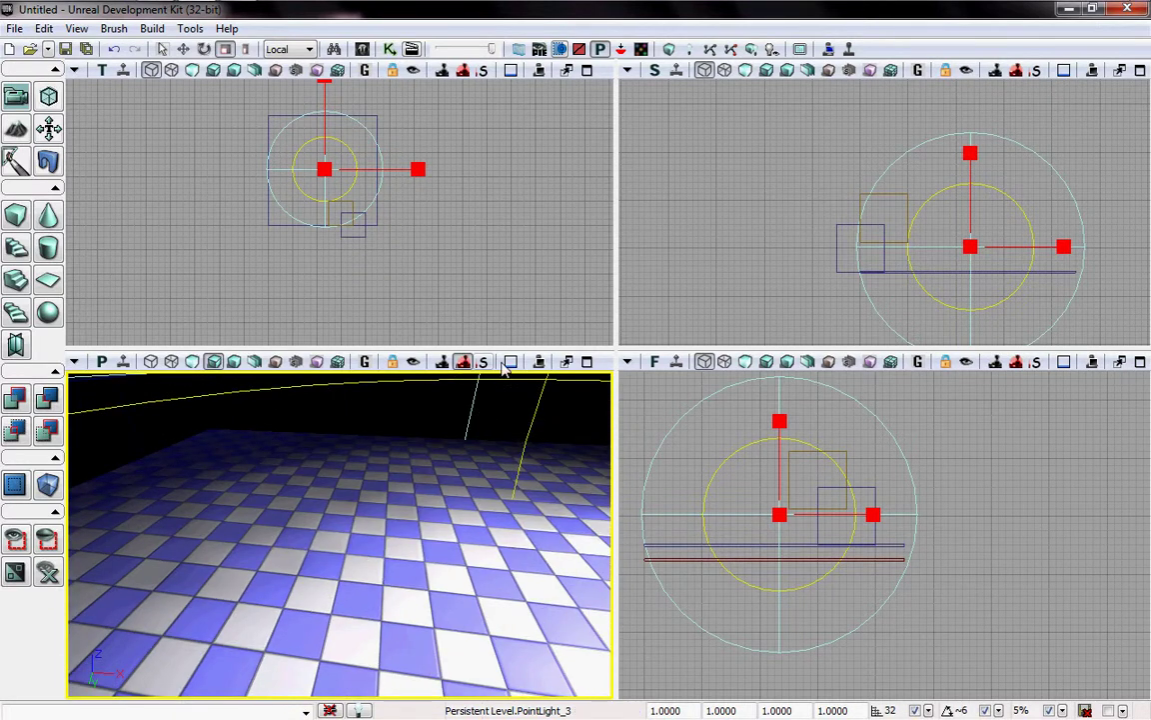
click(538, 361)
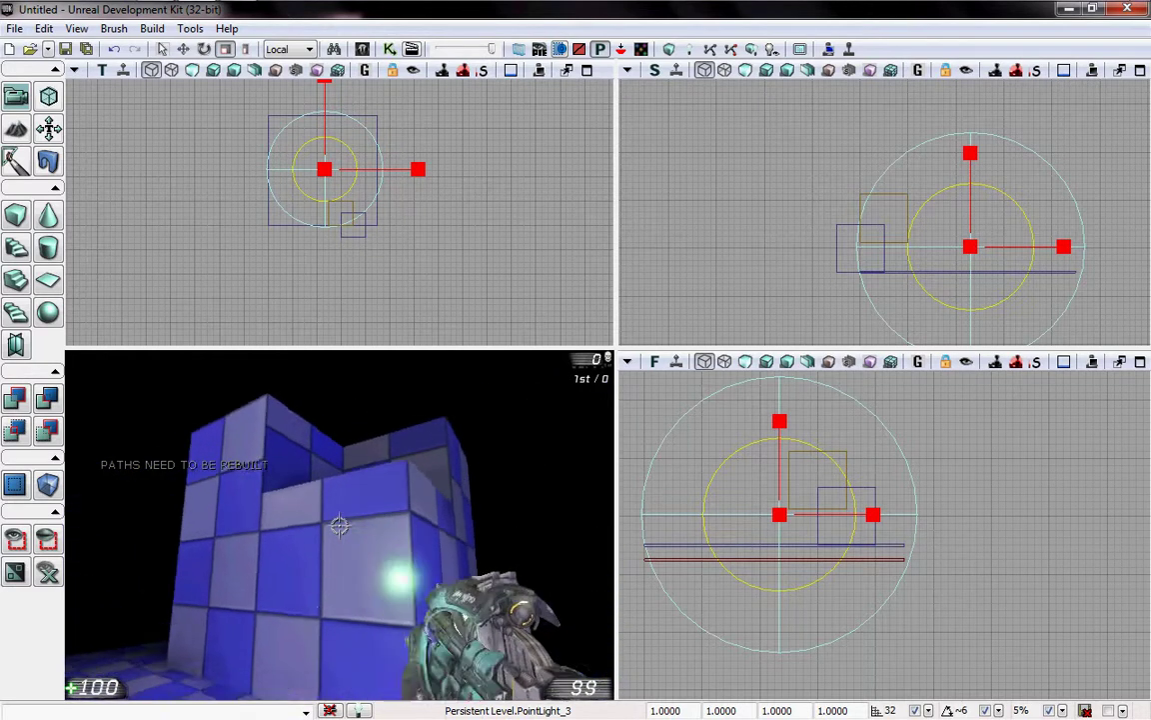
click(340, 525)
click(340, 525)
click(339, 524)
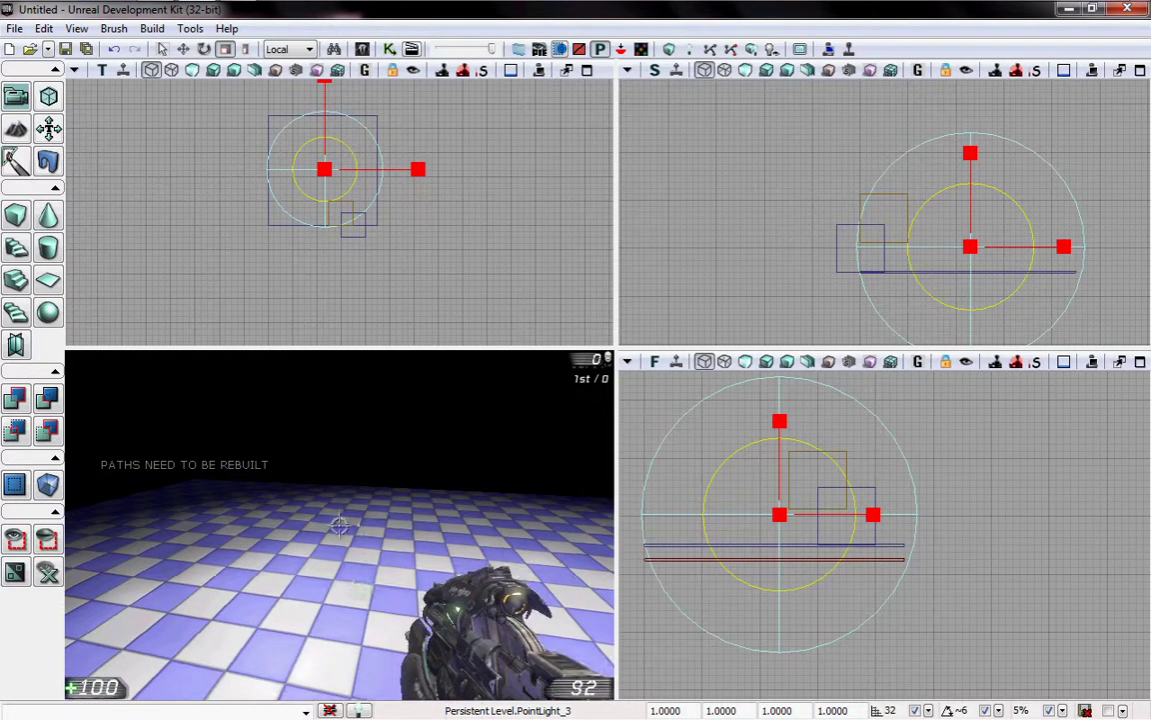
click(339, 525)
drag(339, 524, 339, 523)
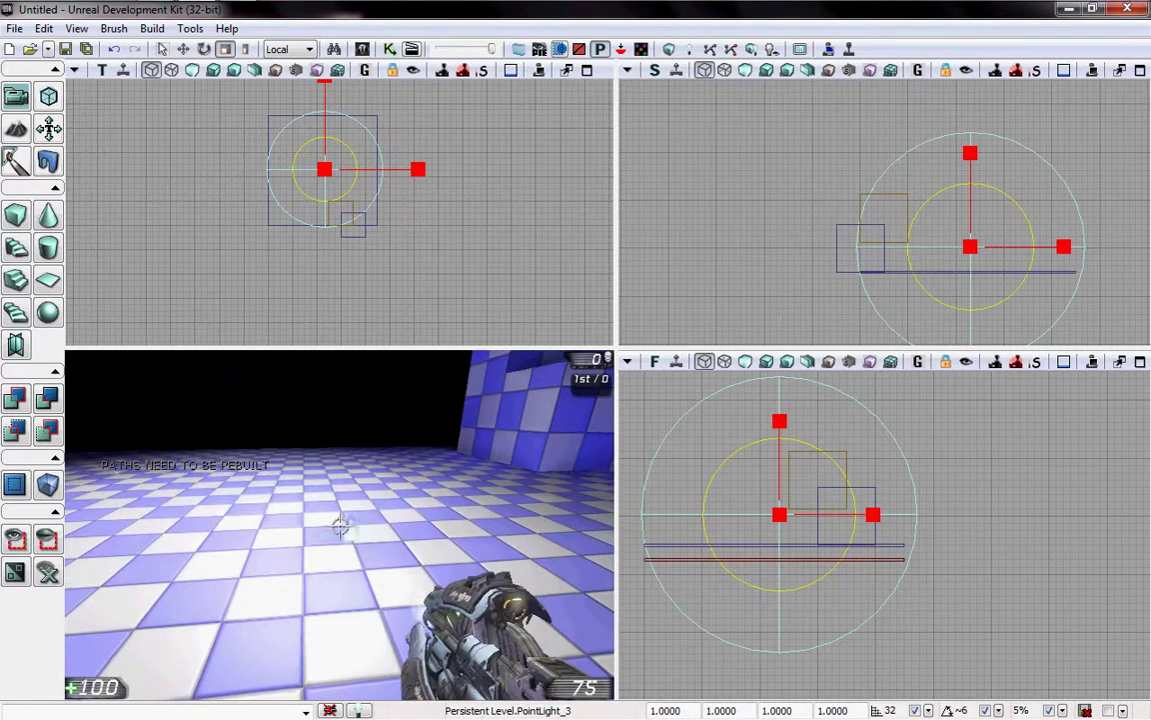
key(Escape)
Maximize the perspective viewport over the lit floor and open the Content Browser, widening its window for more thumbnails.
drag(421, 558, 149, 625)
right_drag(150, 625, 119, 606)
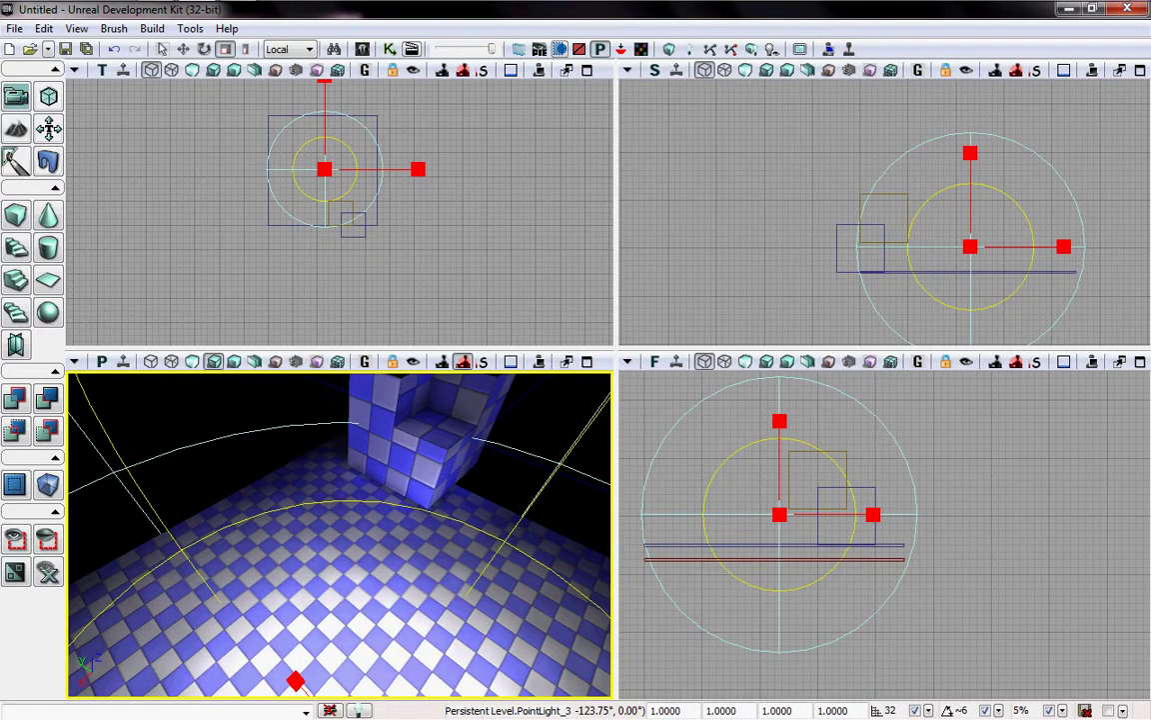
right_drag(396, 540, 400, 470)
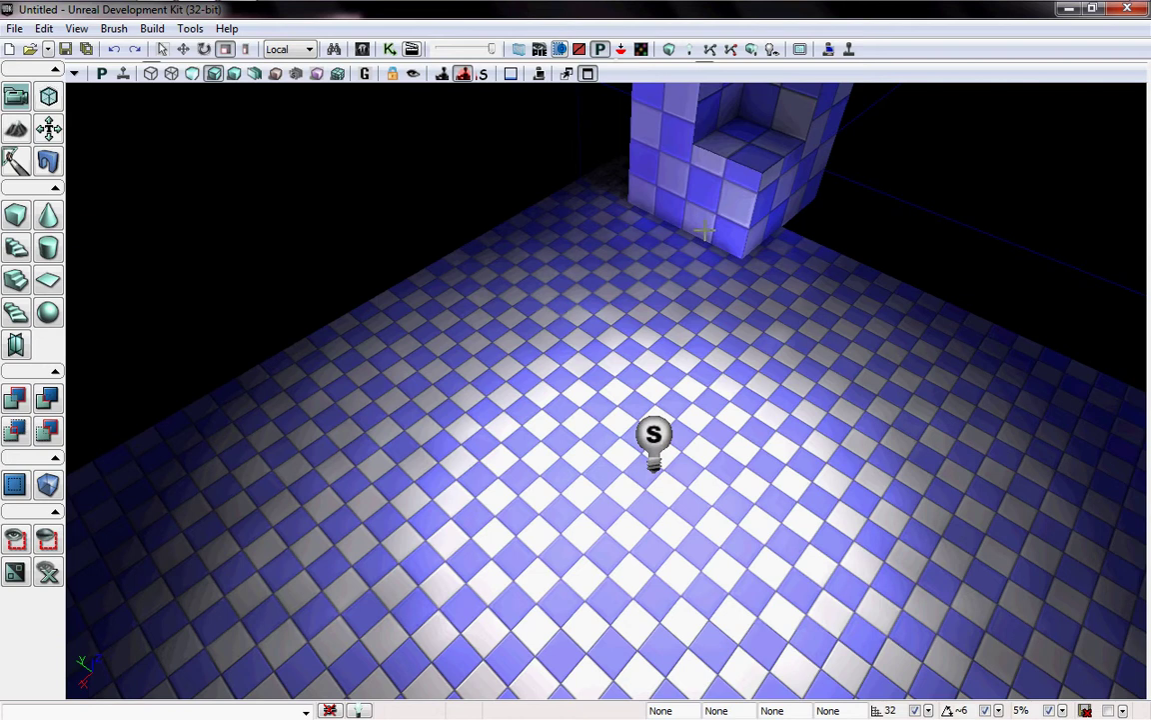
click(364, 49)
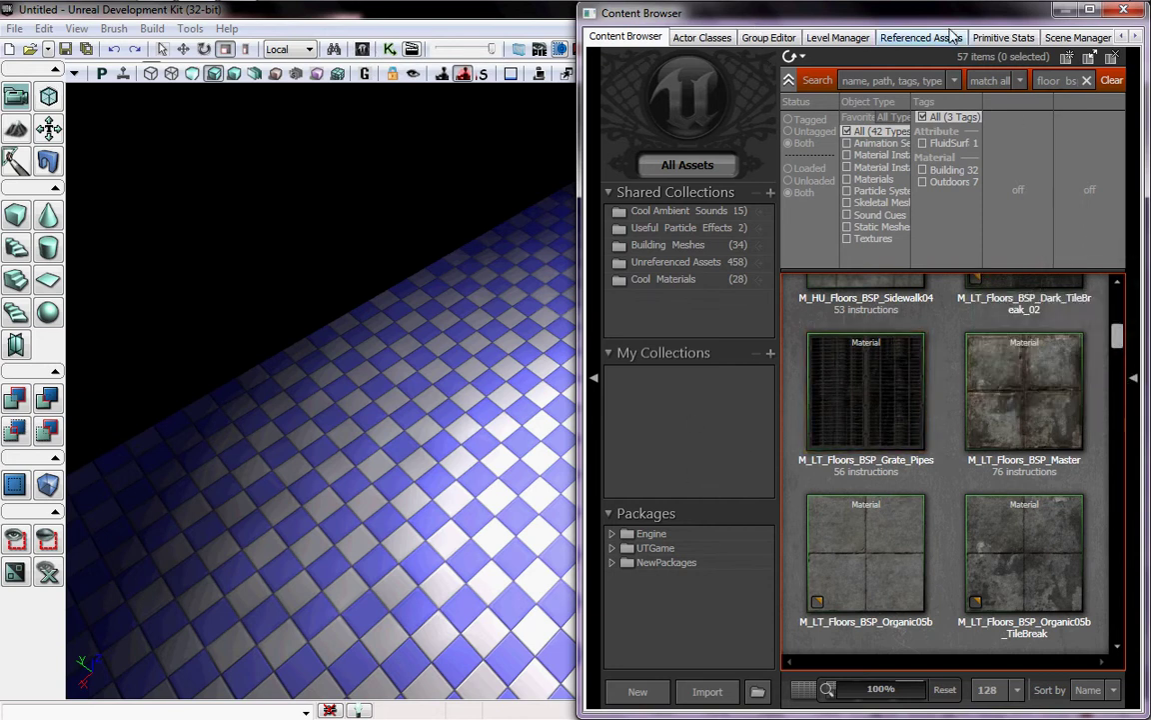
drag(858, 20, 664, 20)
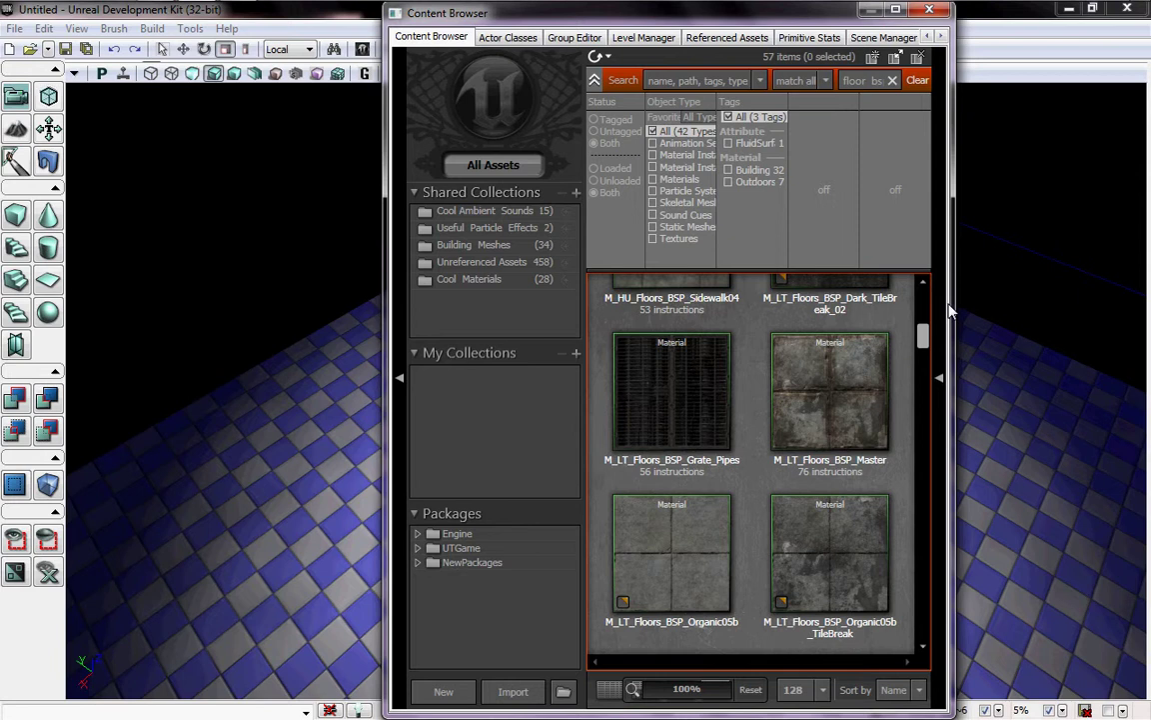
drag(951, 302, 1103, 302)
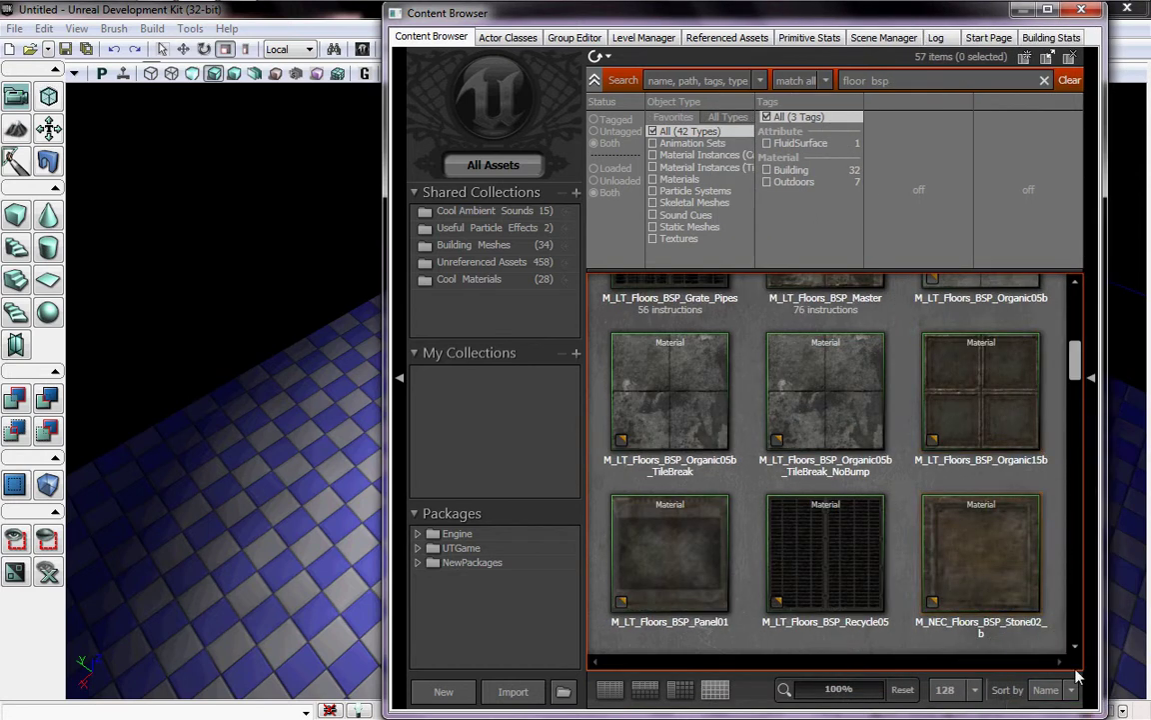
Replace the asset search text with "floor bsp" to filter for floor materials.
drag(904, 78, 845, 81)
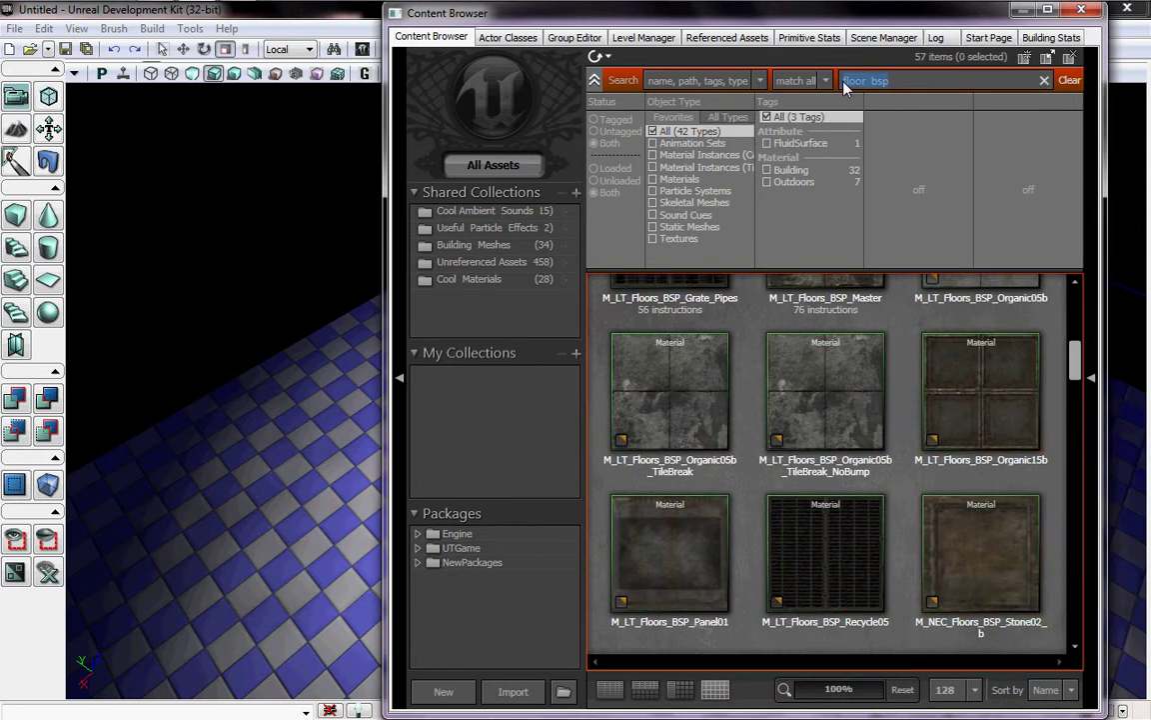
key(BackSpace)
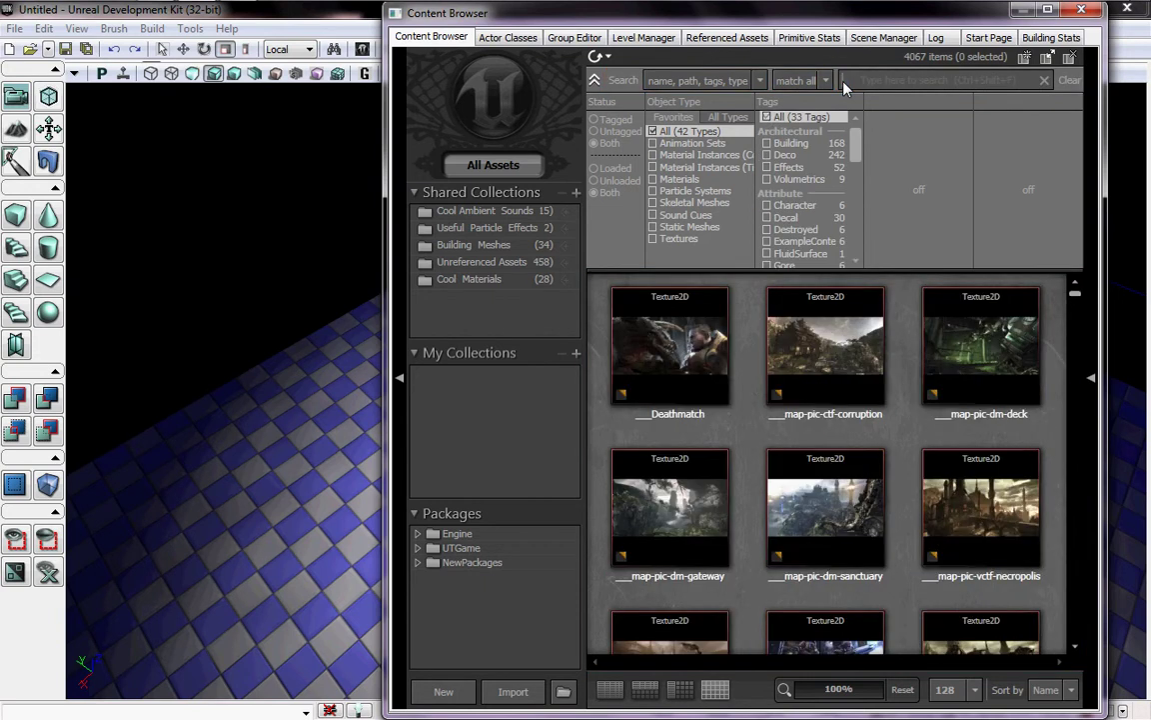
text(floo)
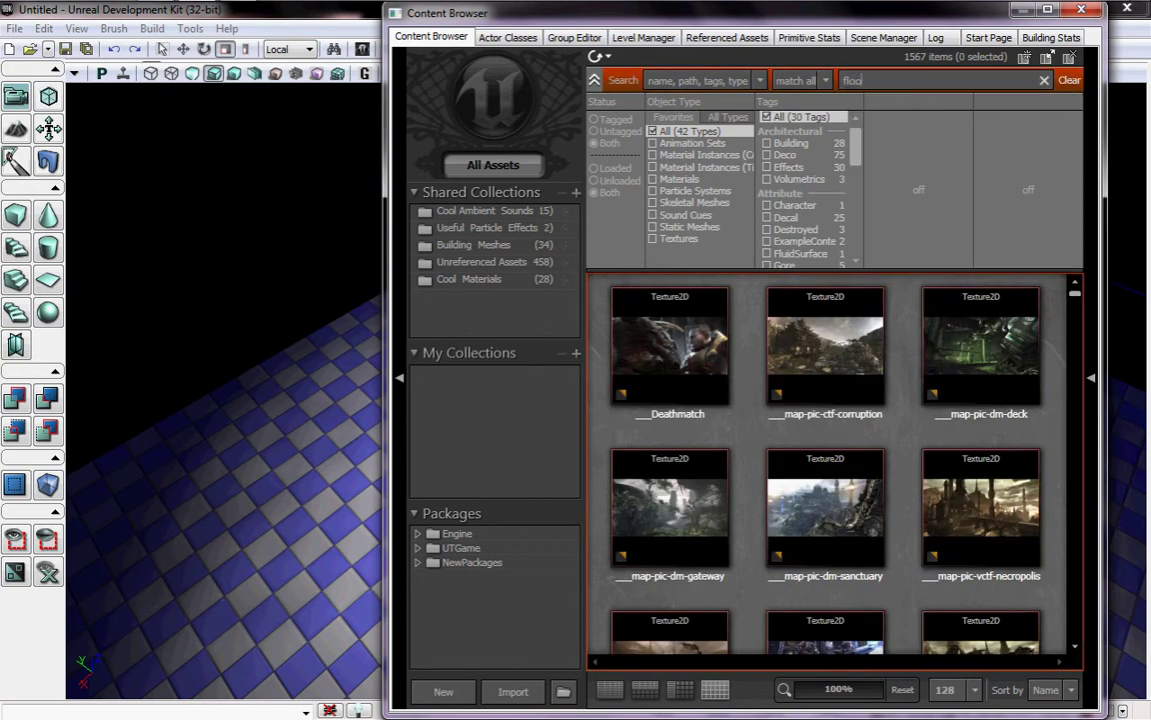
text(r bsp)
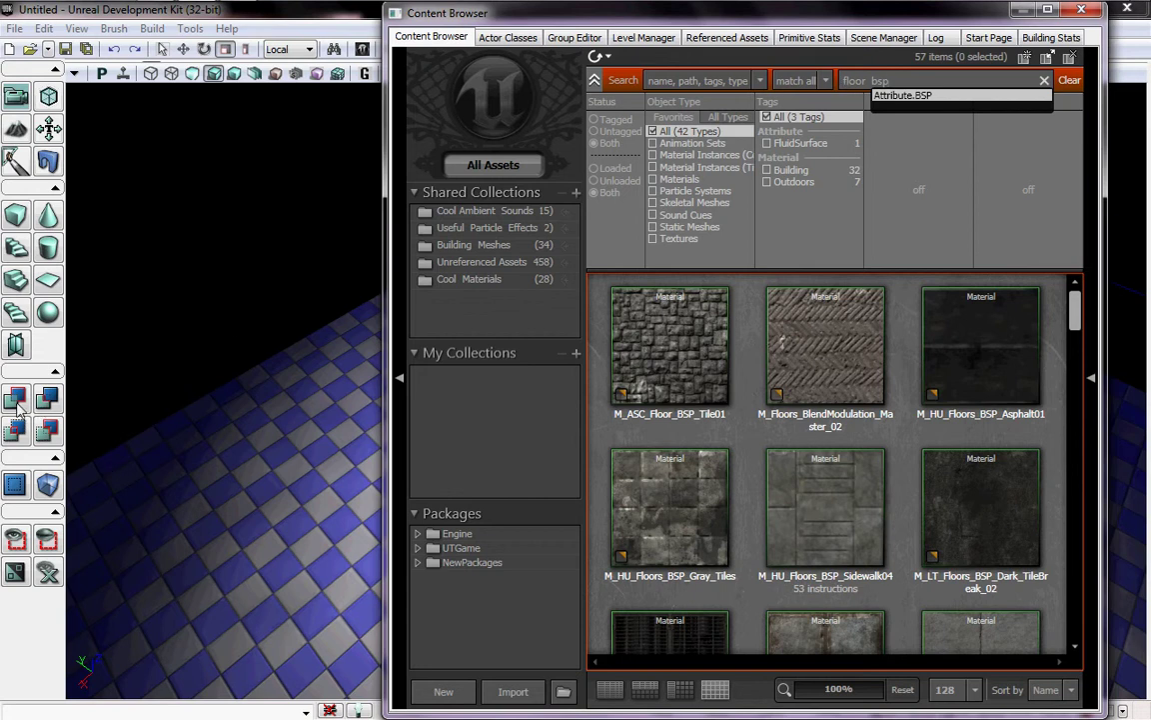
click(741, 432)
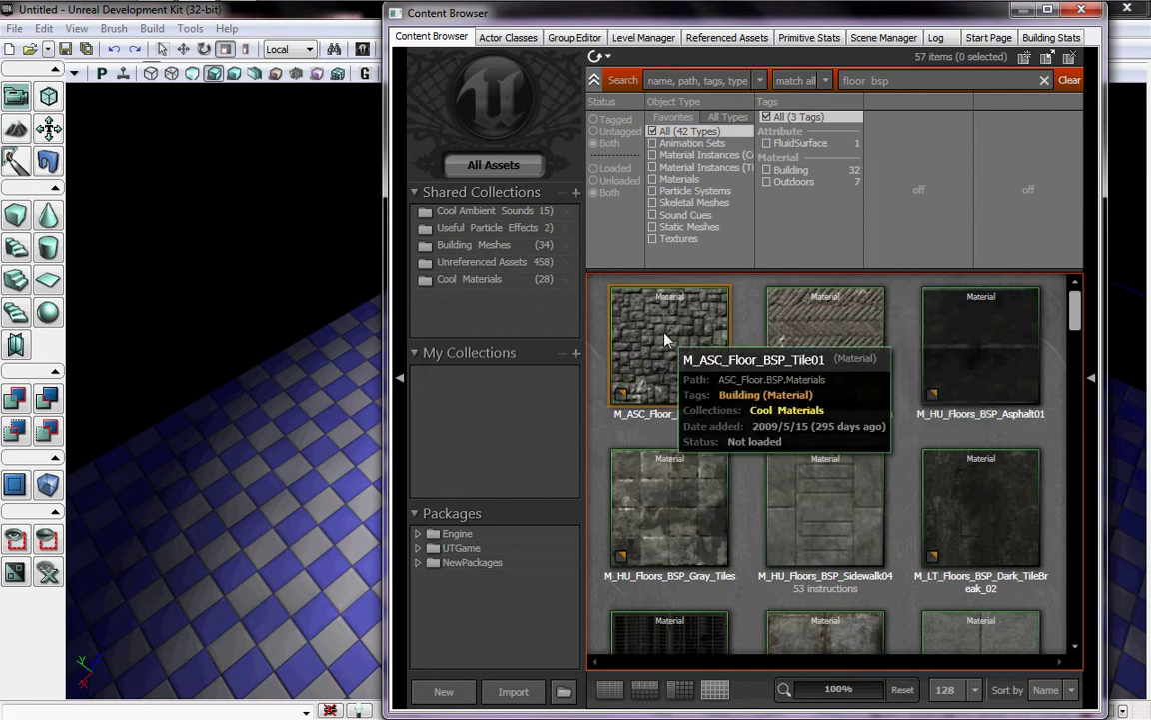
Apply the M_ASC_Floor_BSP_Tile01 material to the floor surface and put the Content Browser away.
click(665, 394)
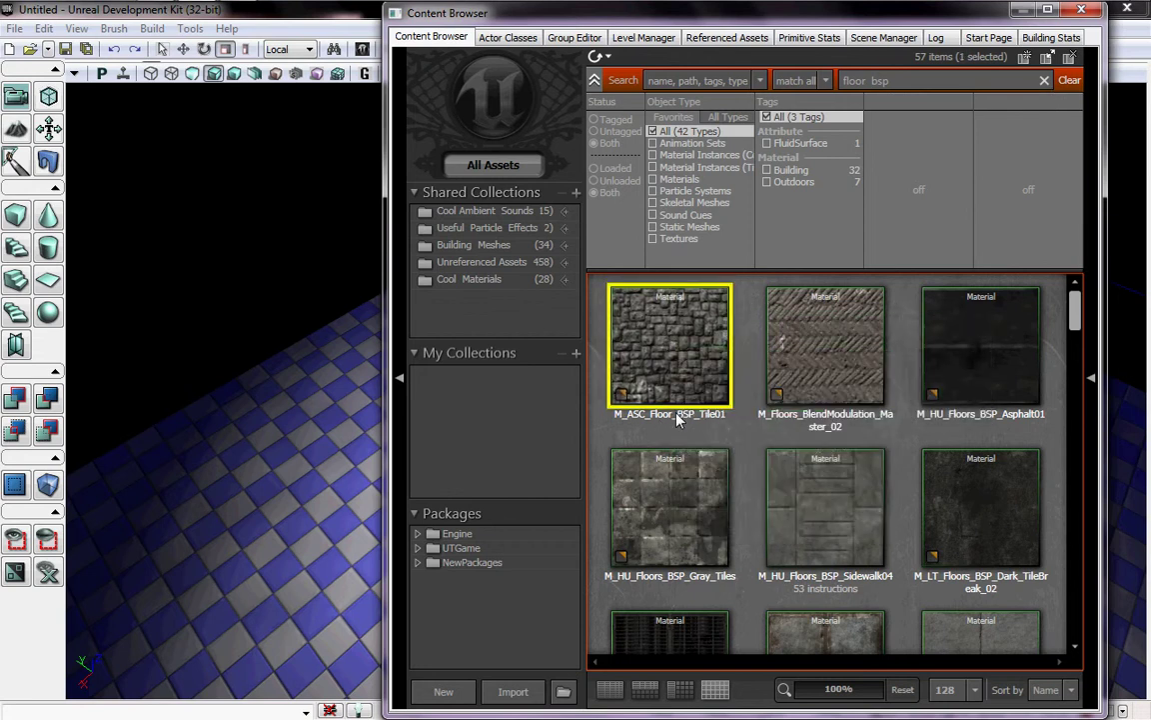
drag(746, 28, 979, 28)
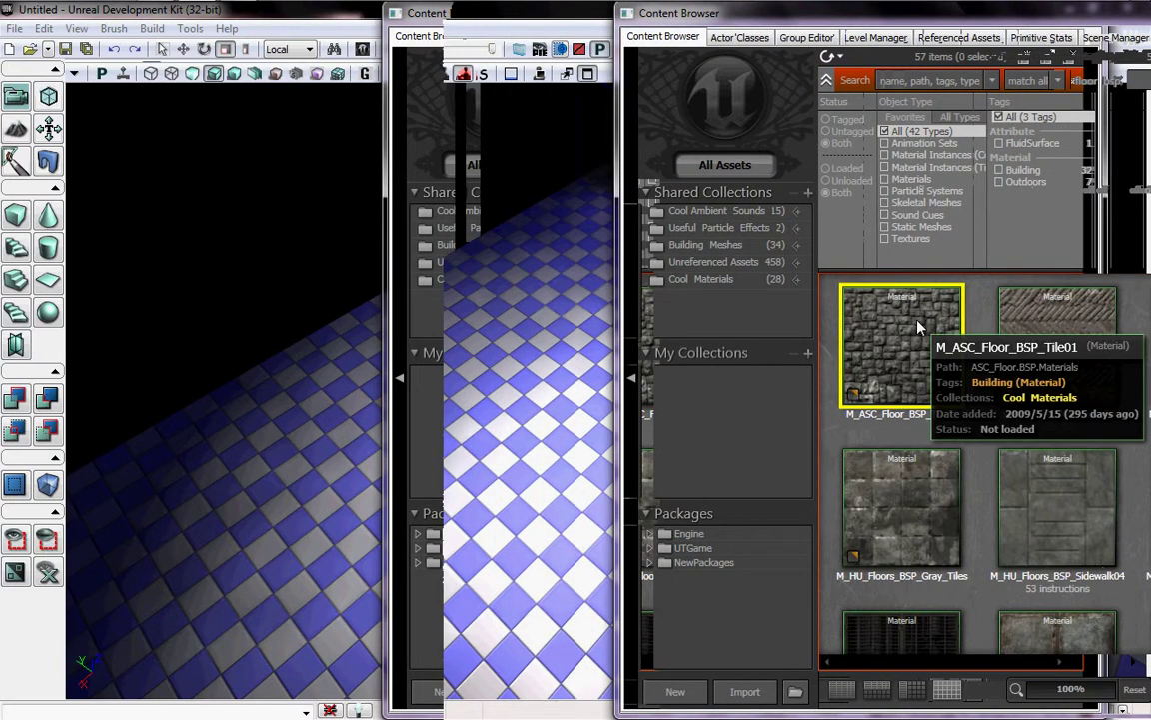
drag(917, 327, 483, 444)
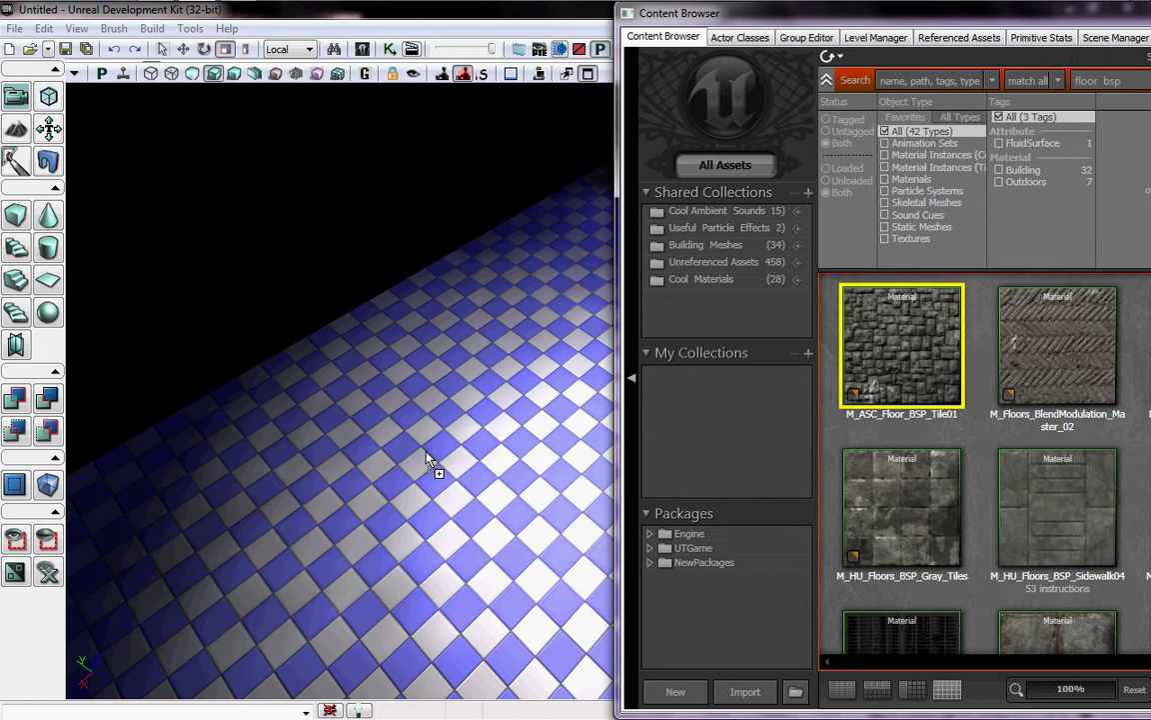
drag(427, 460, 425, 459)
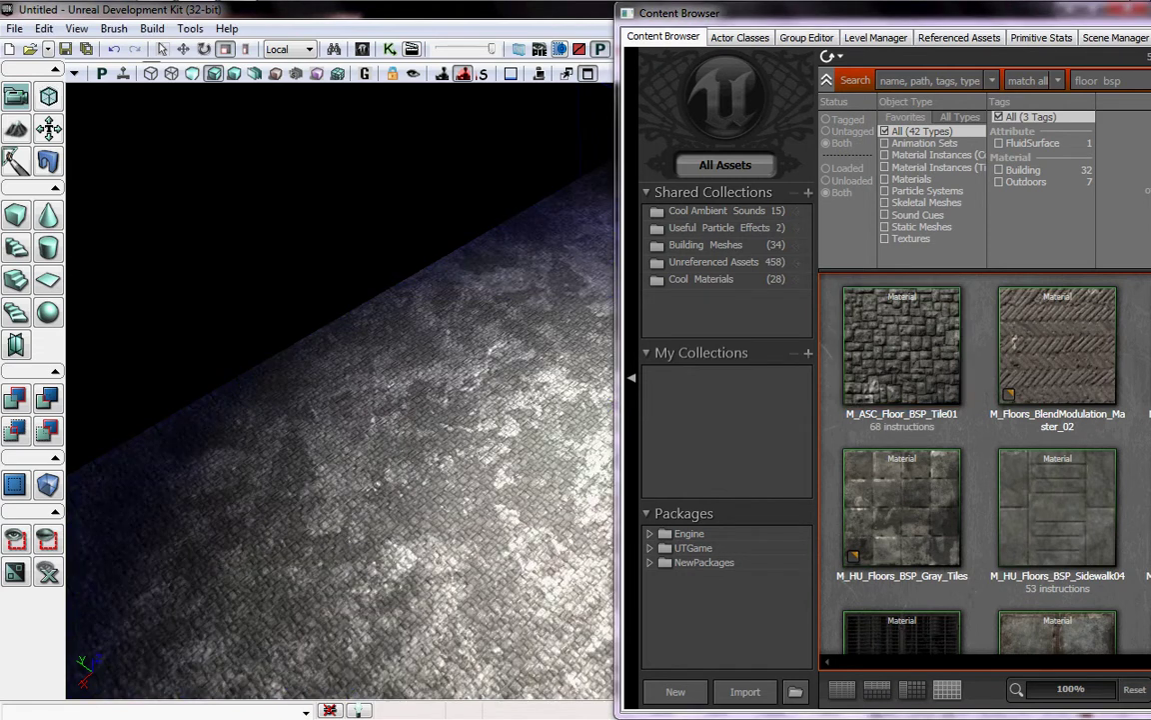
drag(962, 16, 624, 80)
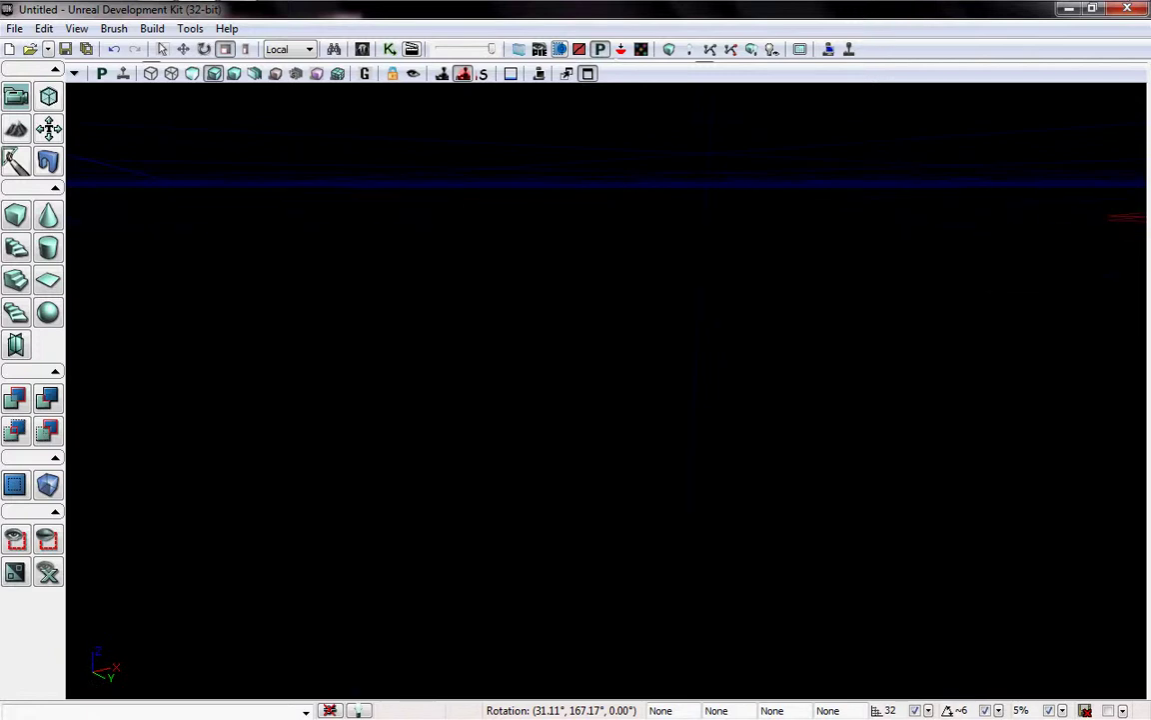
Select the floor surface and open its surface properties, placing the dialog so that the floor remains in view.
right_drag(693, 504, 694, 504)
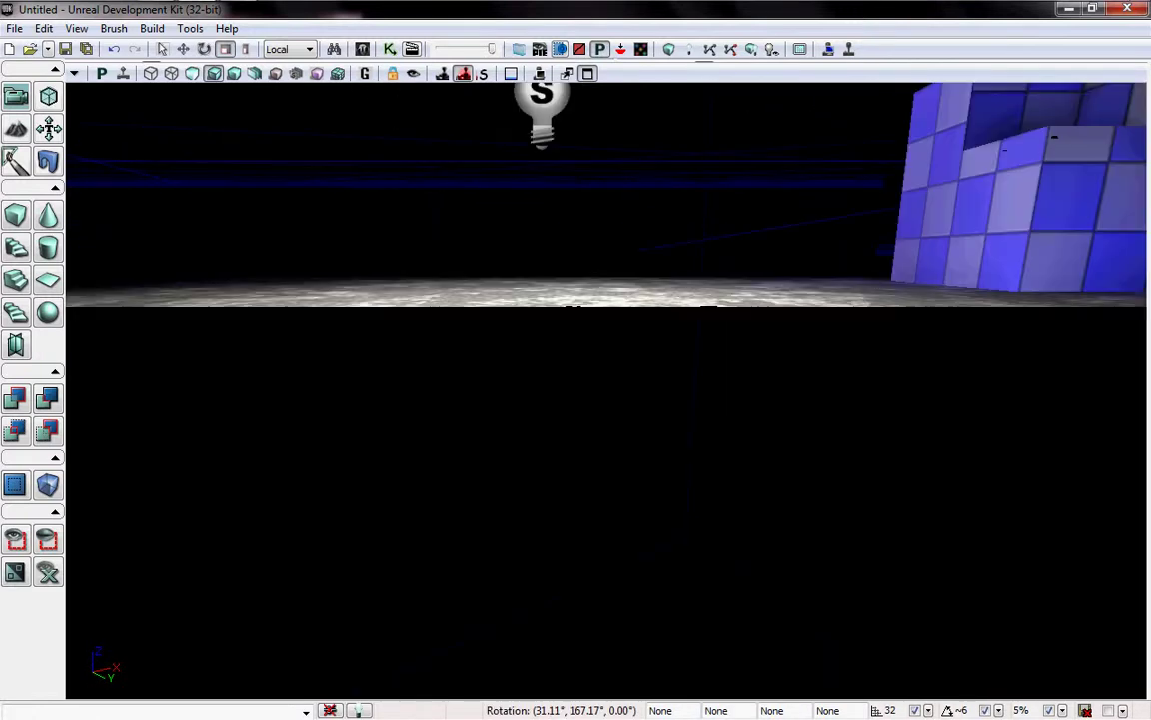
right_drag(694, 504, 679, 562)
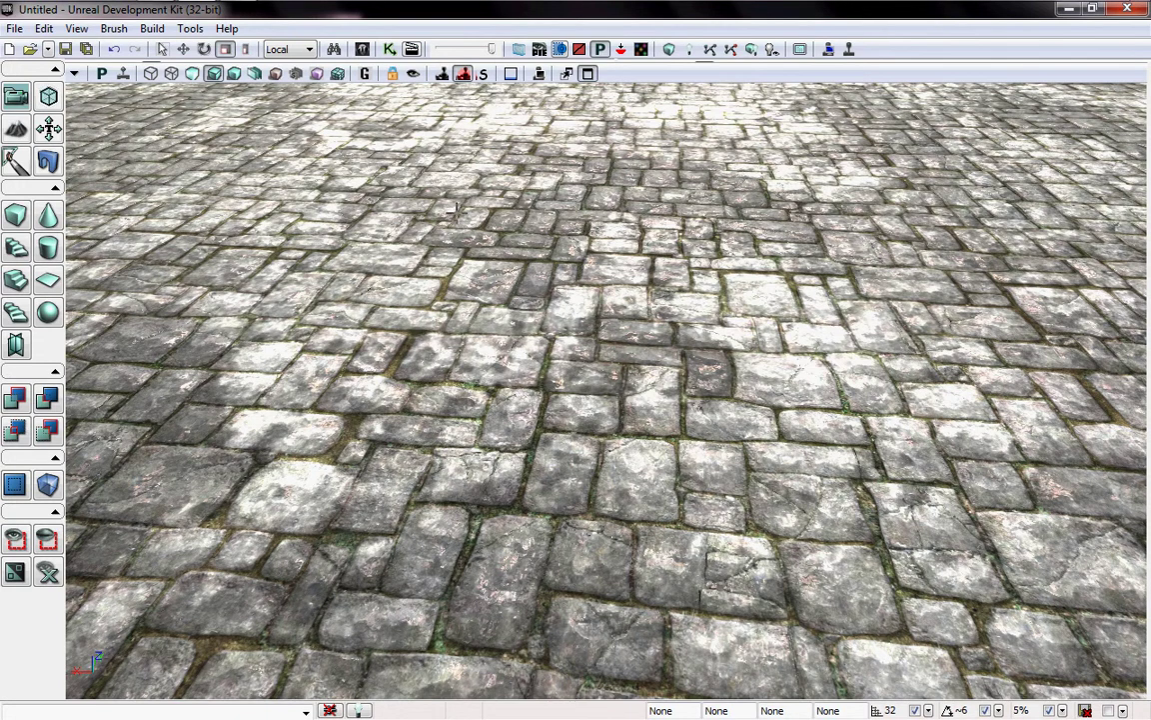
right_drag(434, 270, 434, 330)
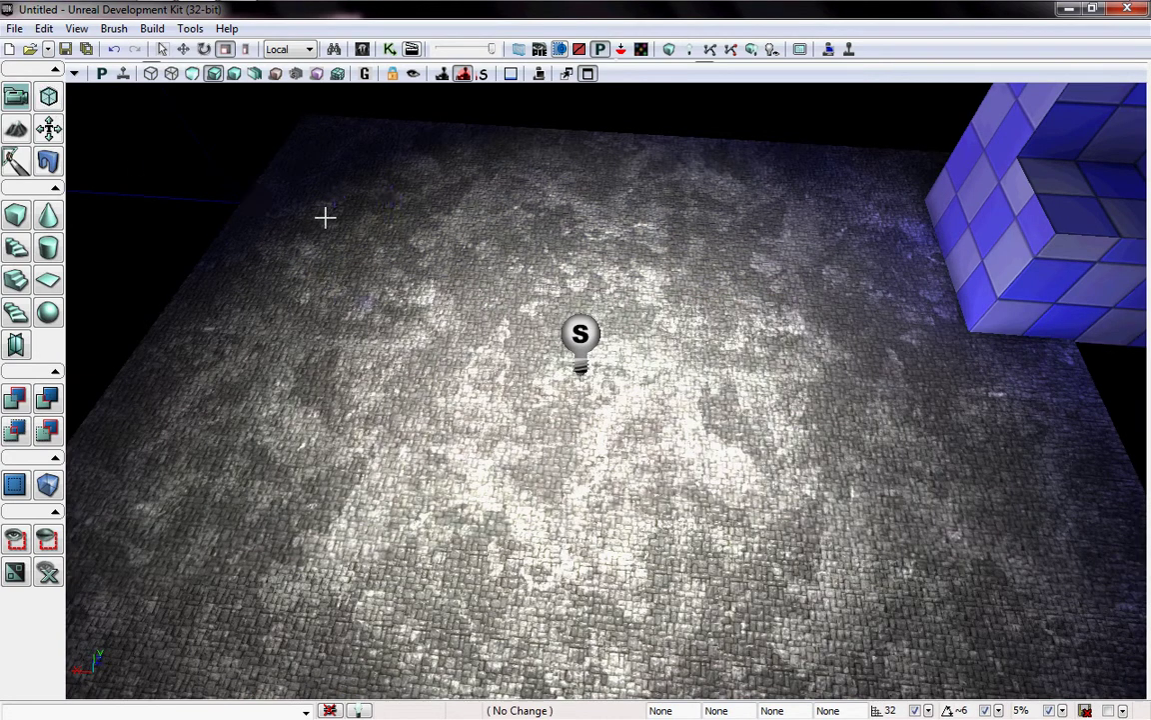
double_click(325, 217)
key(shift+b)
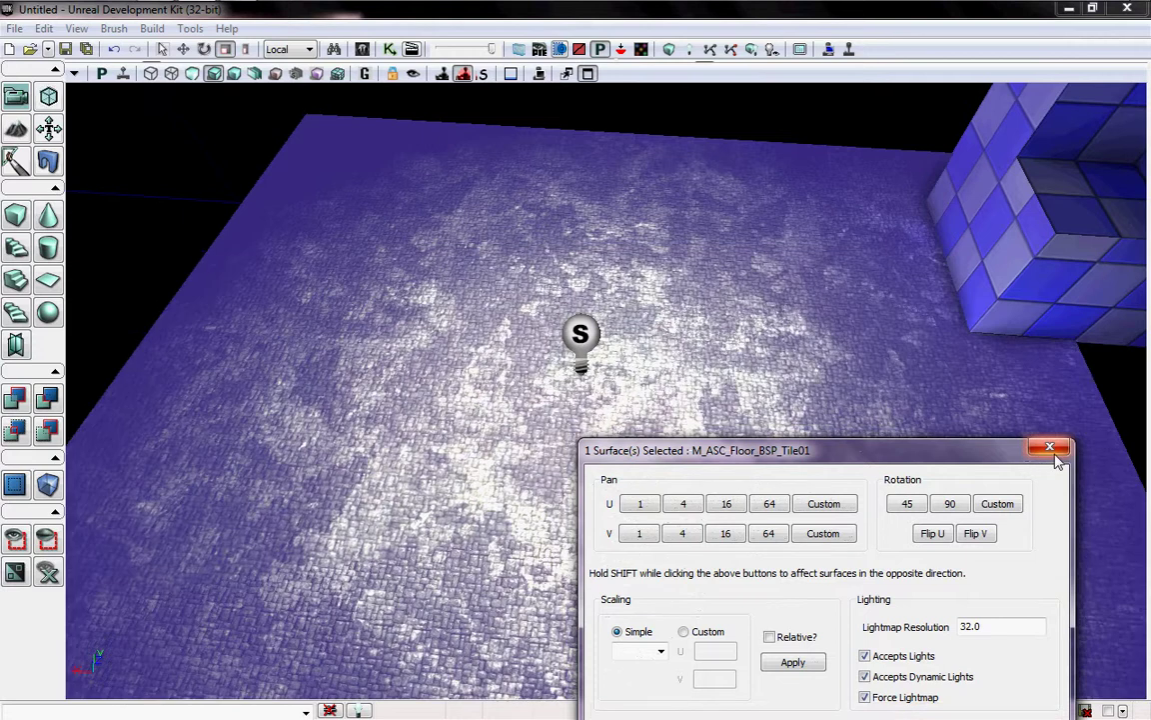
drag(986, 449, 918, 177)
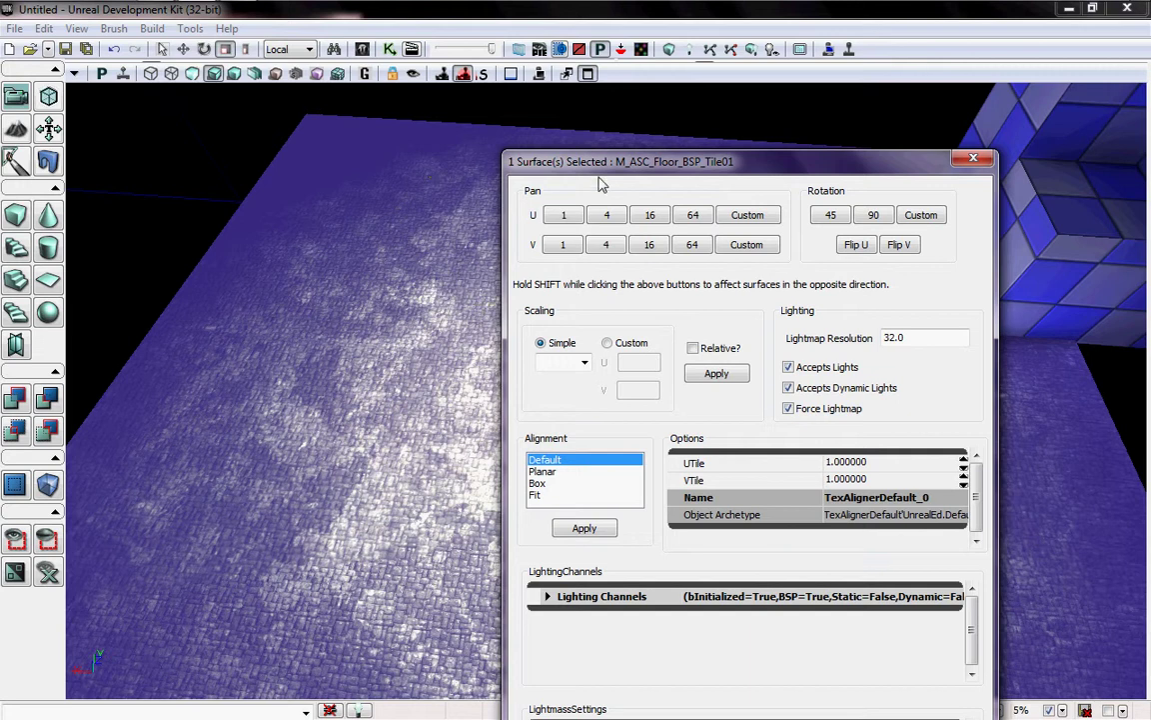
drag(640, 162, 774, 159)
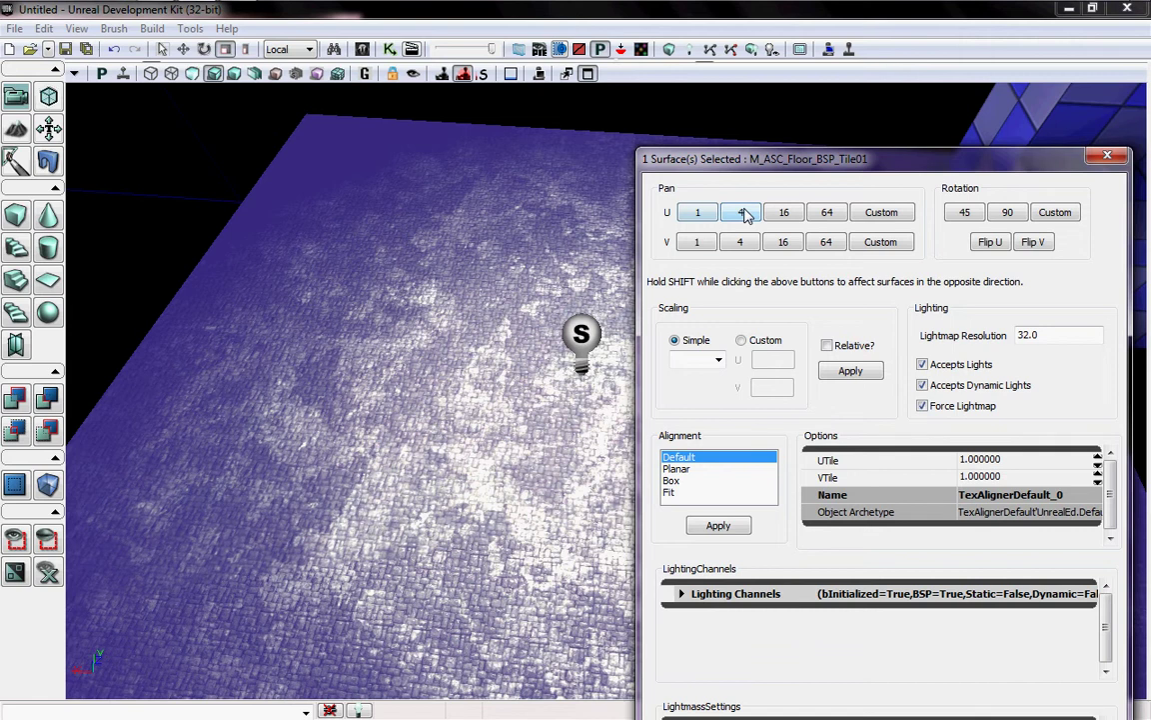
drag(836, 166, 701, 168)
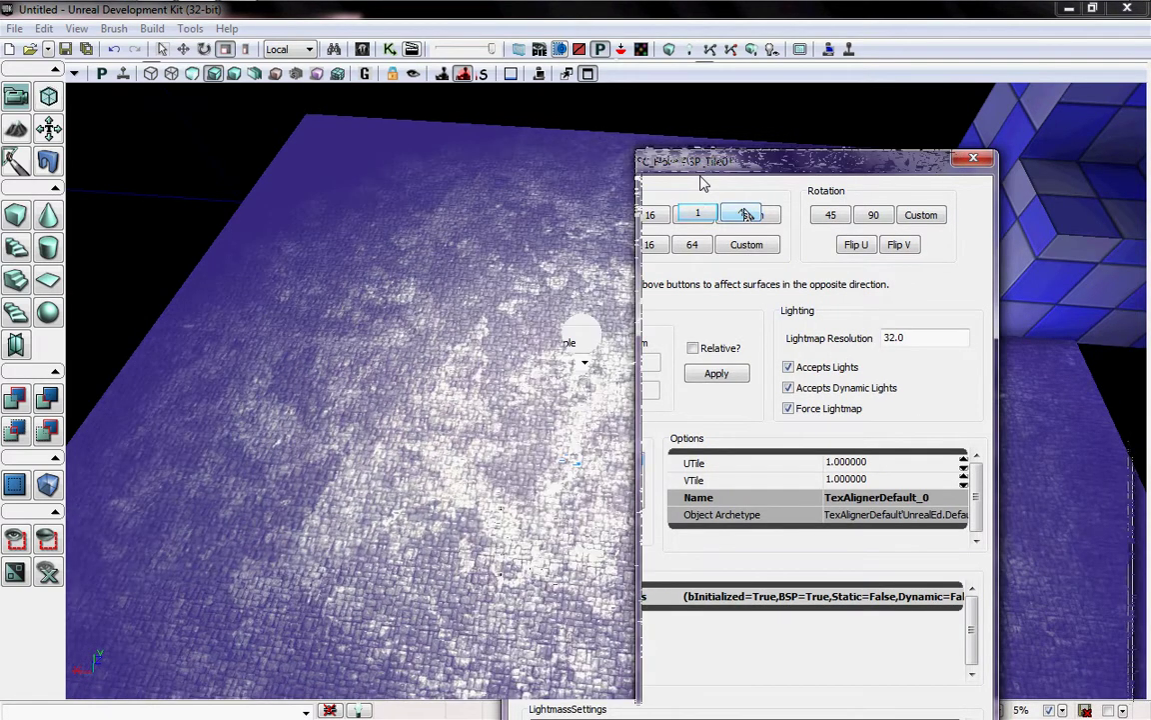
Pan the floor texture repeatedly along U in increments of 1 and 4.
click(742, 213)
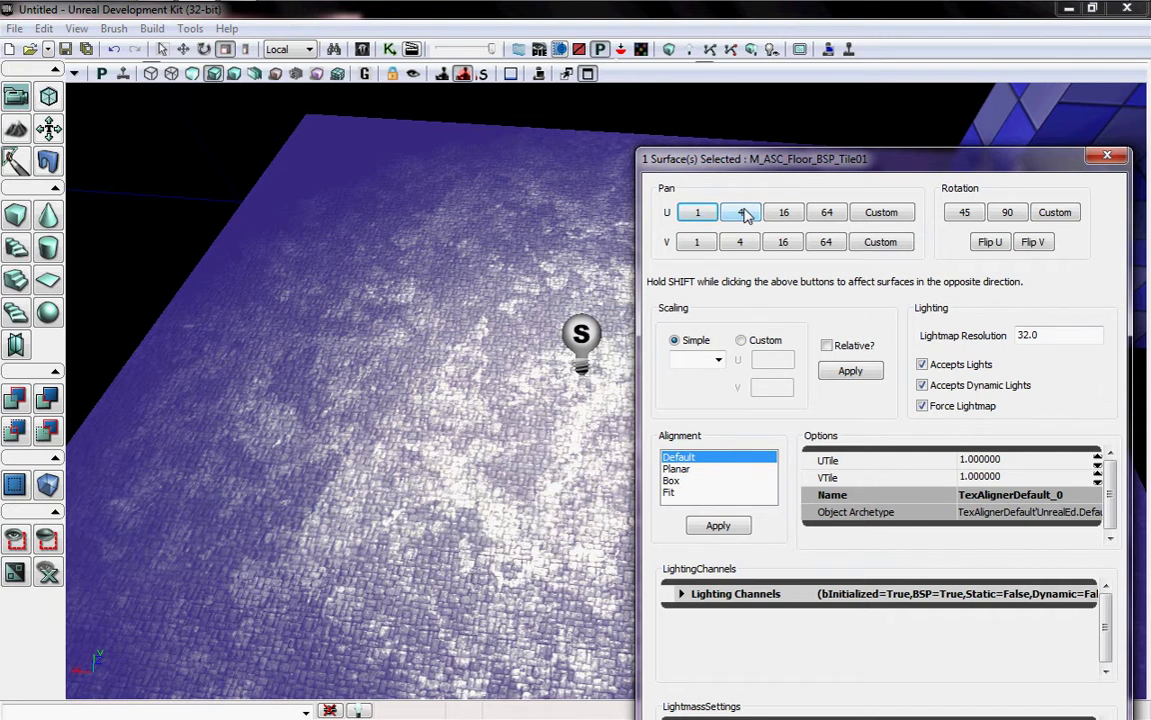
click(742, 212)
click(741, 213)
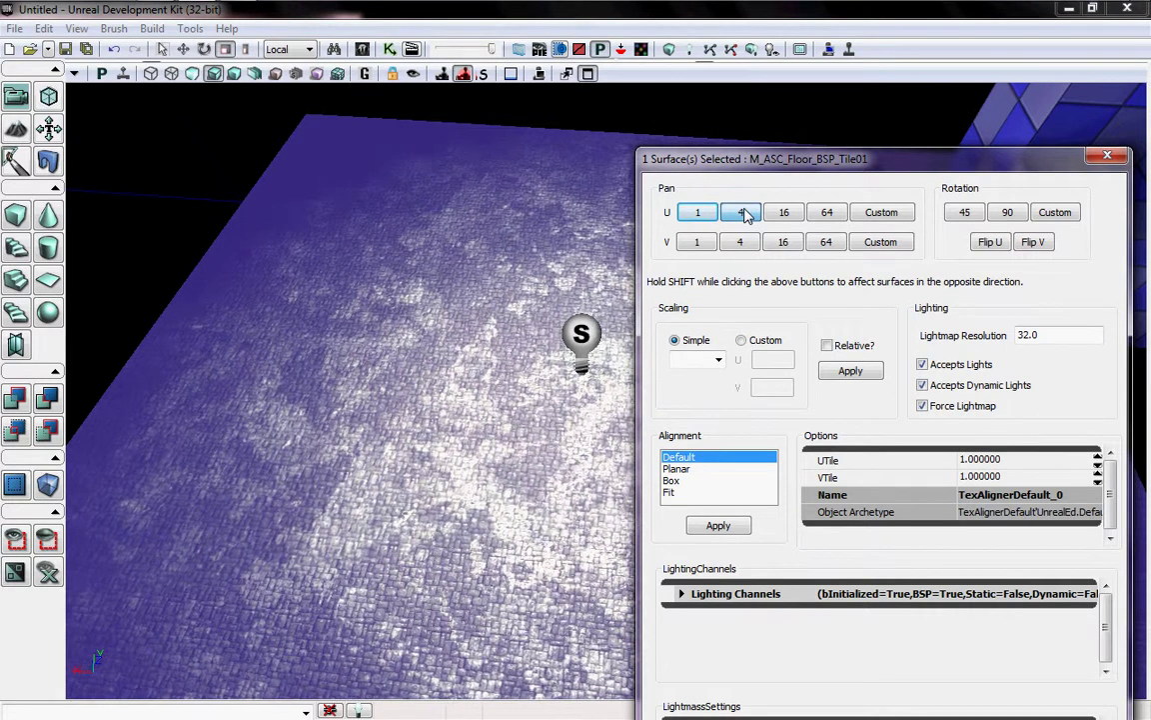
click(741, 213)
click(741, 213)
click(742, 213)
click(742, 212)
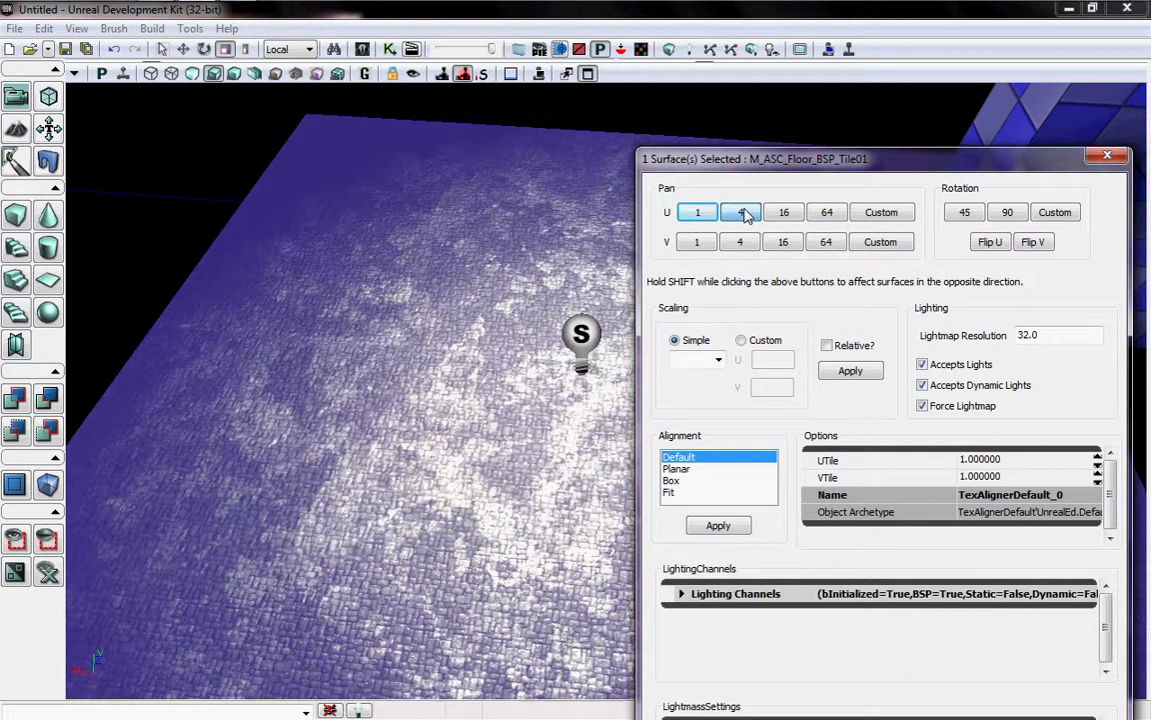
Pan the floor texture repeatedly along V in increments of 4 and 16.
click(741, 242)
click(741, 242)
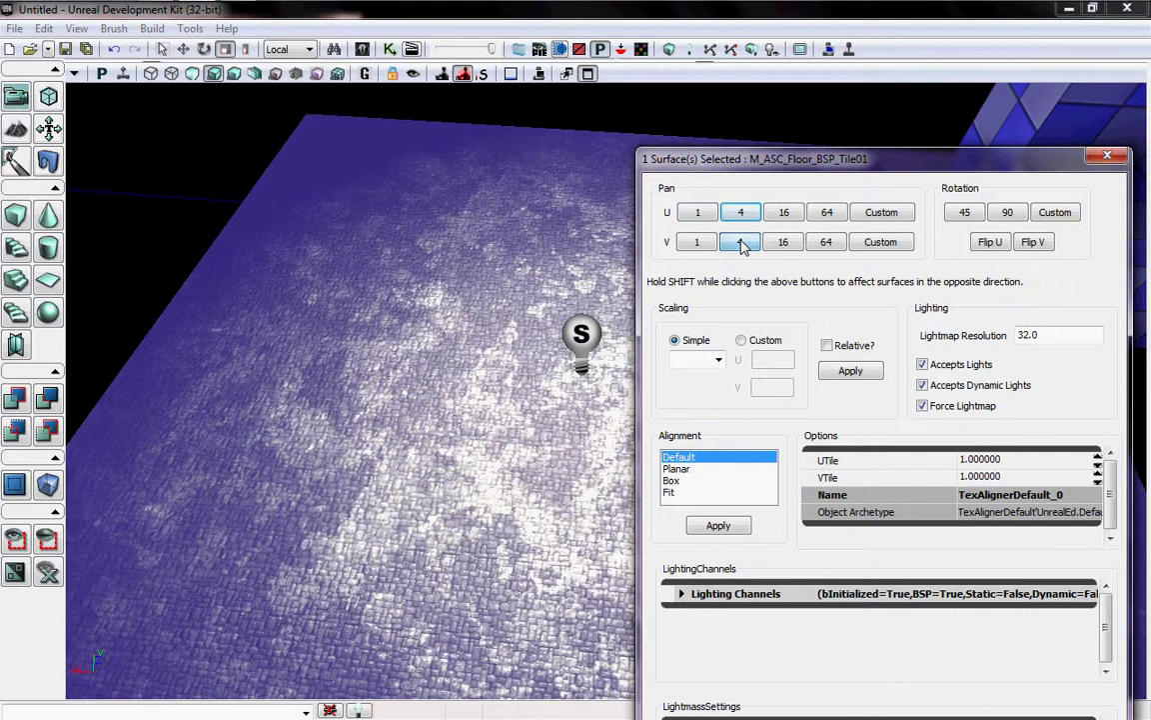
click(741, 243)
click(740, 243)
click(741, 243)
click(740, 243)
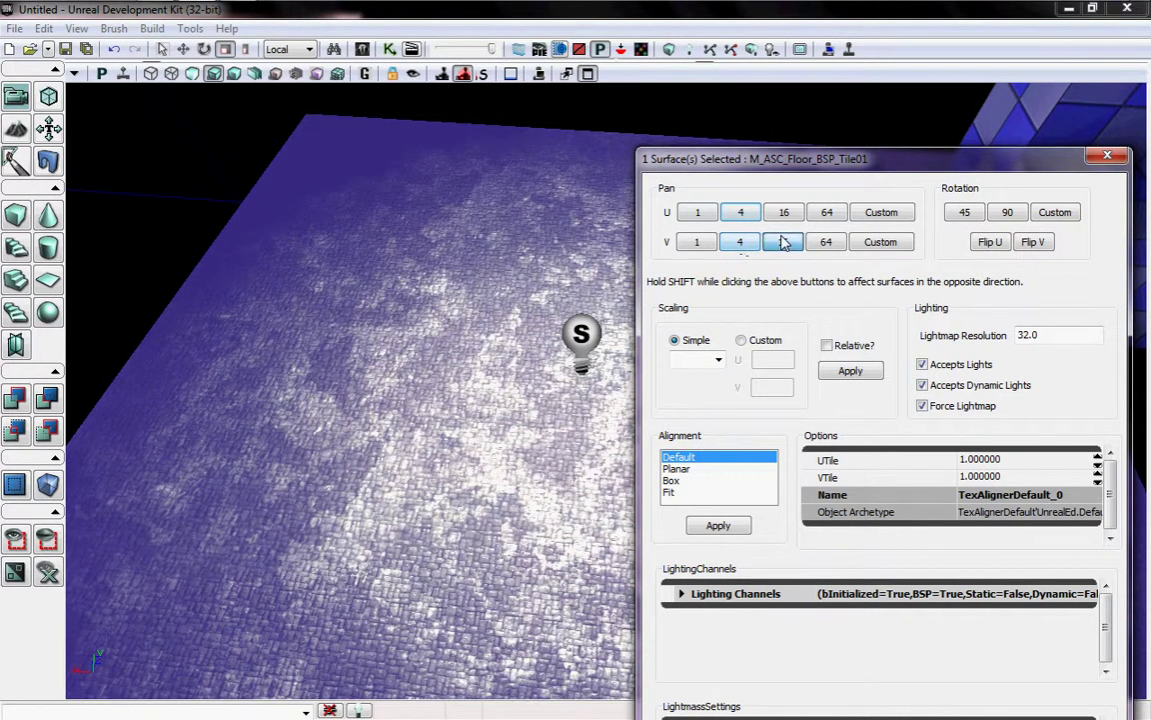
click(741, 243)
click(740, 243)
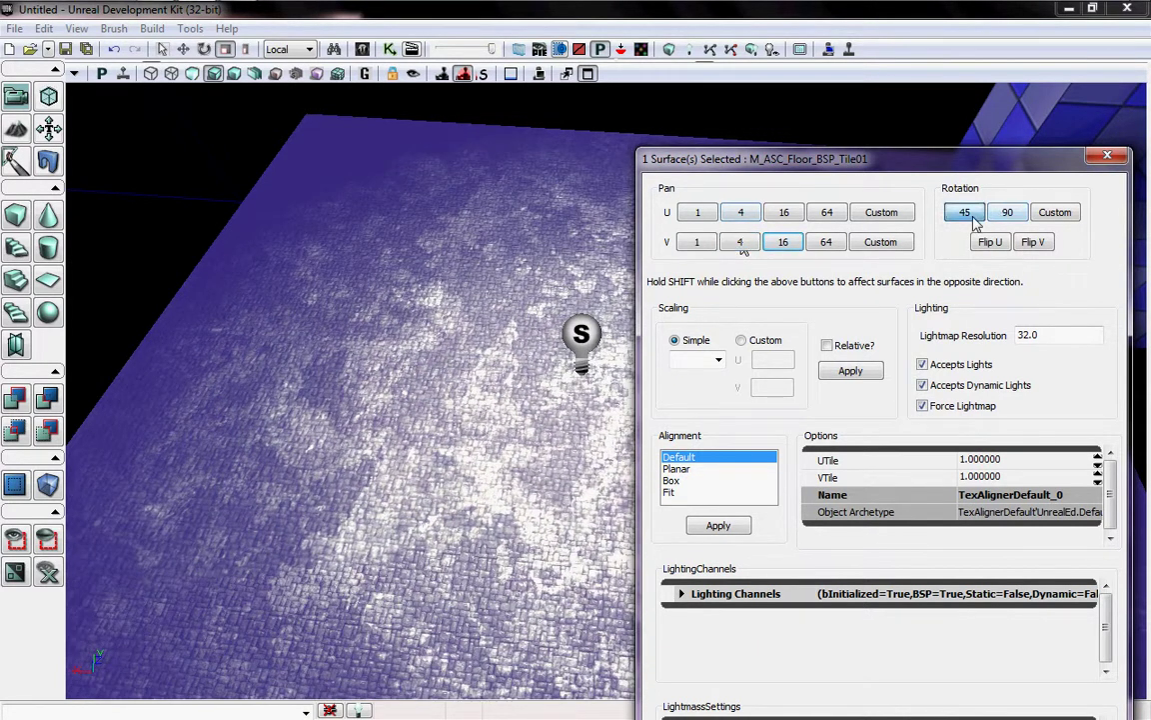
Rotate the floor texture by 45 and 90 degrees, and dismiss the custom rotation prompt without entering an amount.
click(963, 214)
click(1007, 212)
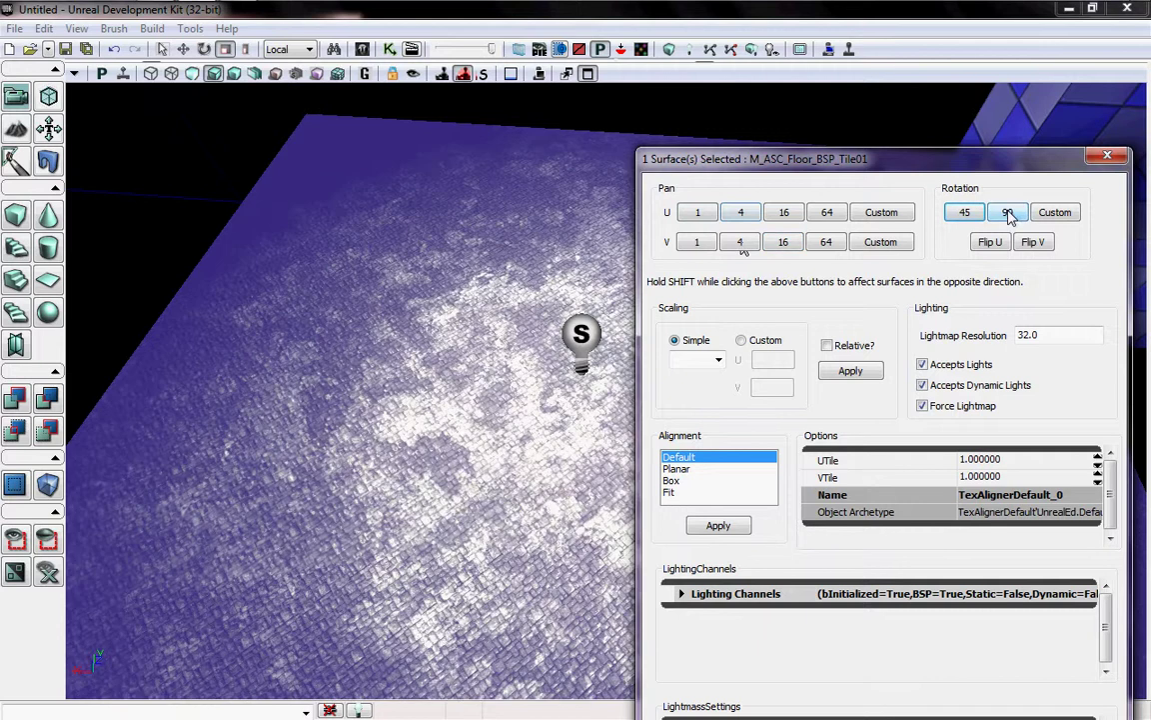
click(1054, 212)
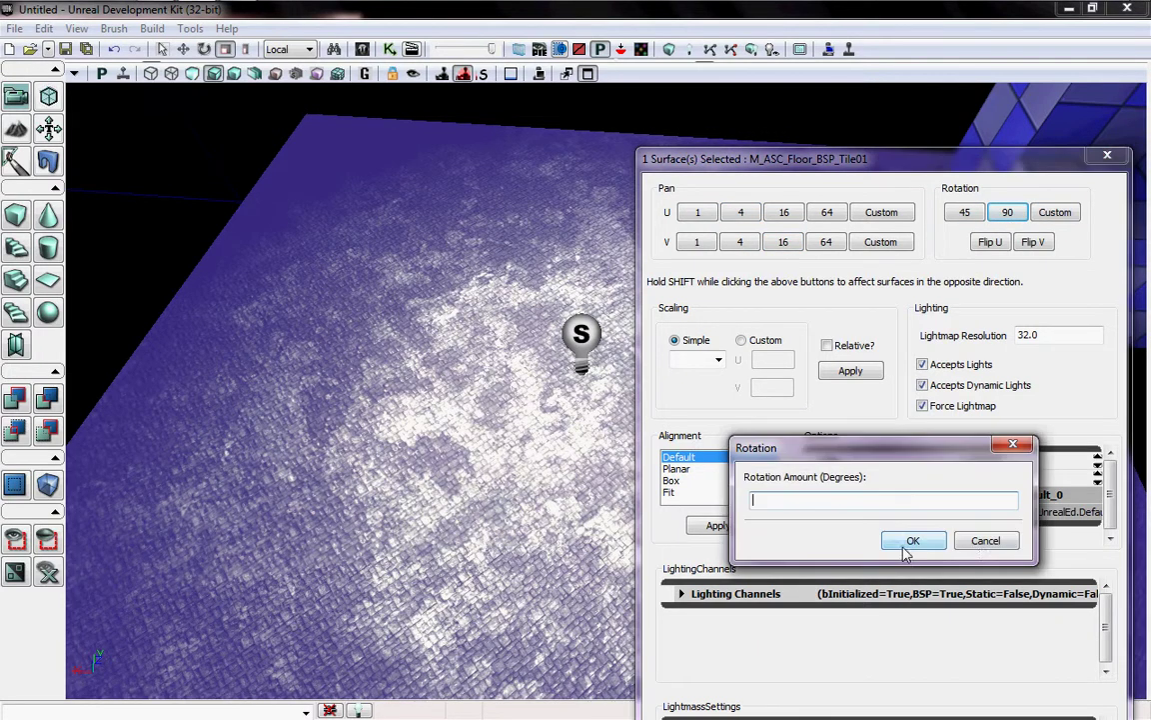
click(983, 541)
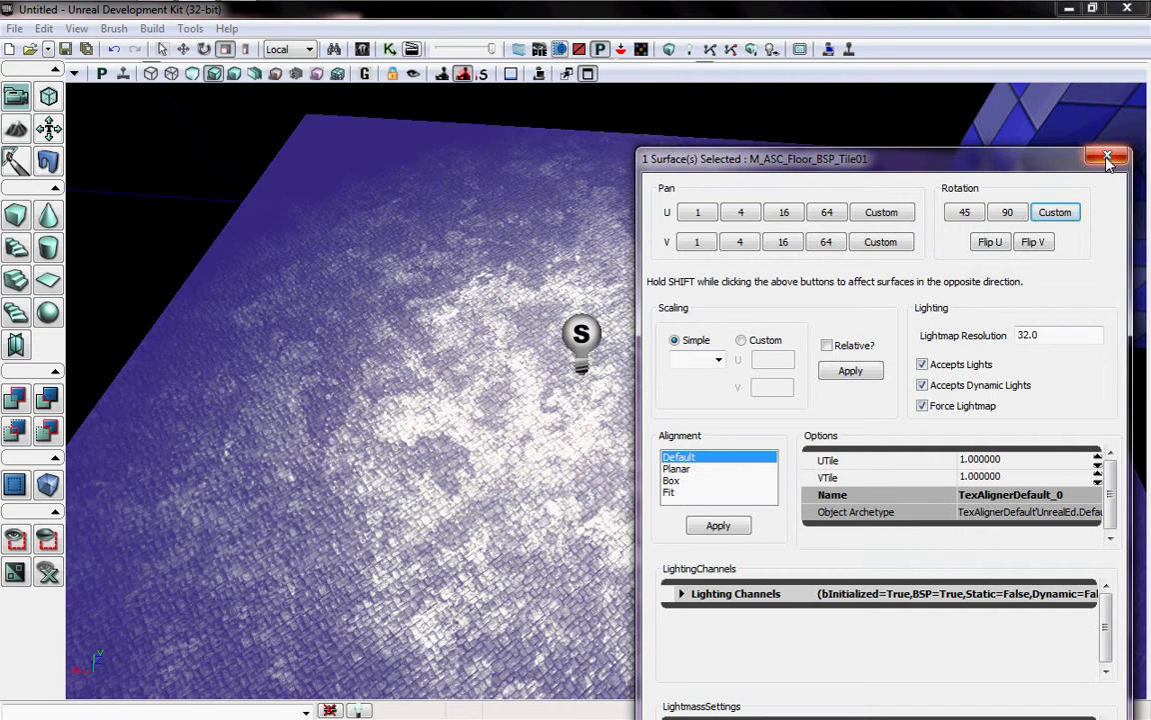
Set the Default alignment's UTile and VTile to 5 and rotate the floor texture by 45 degrees.
click(989, 458)
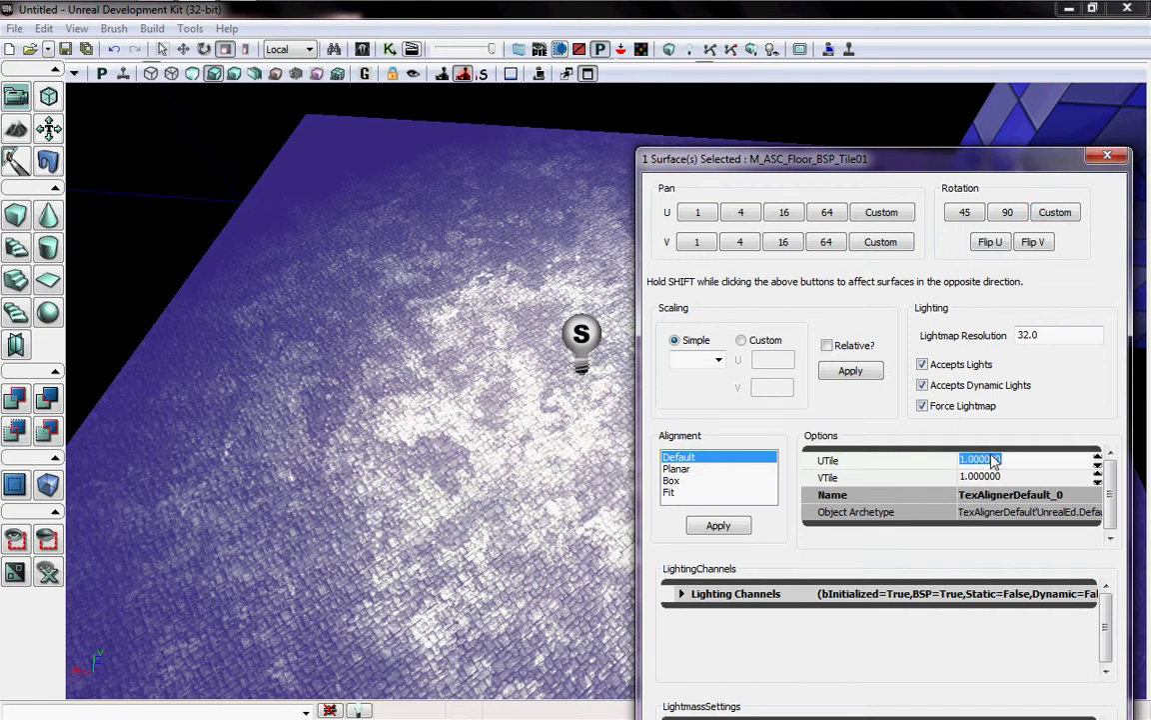
text(5)
key(Tab)
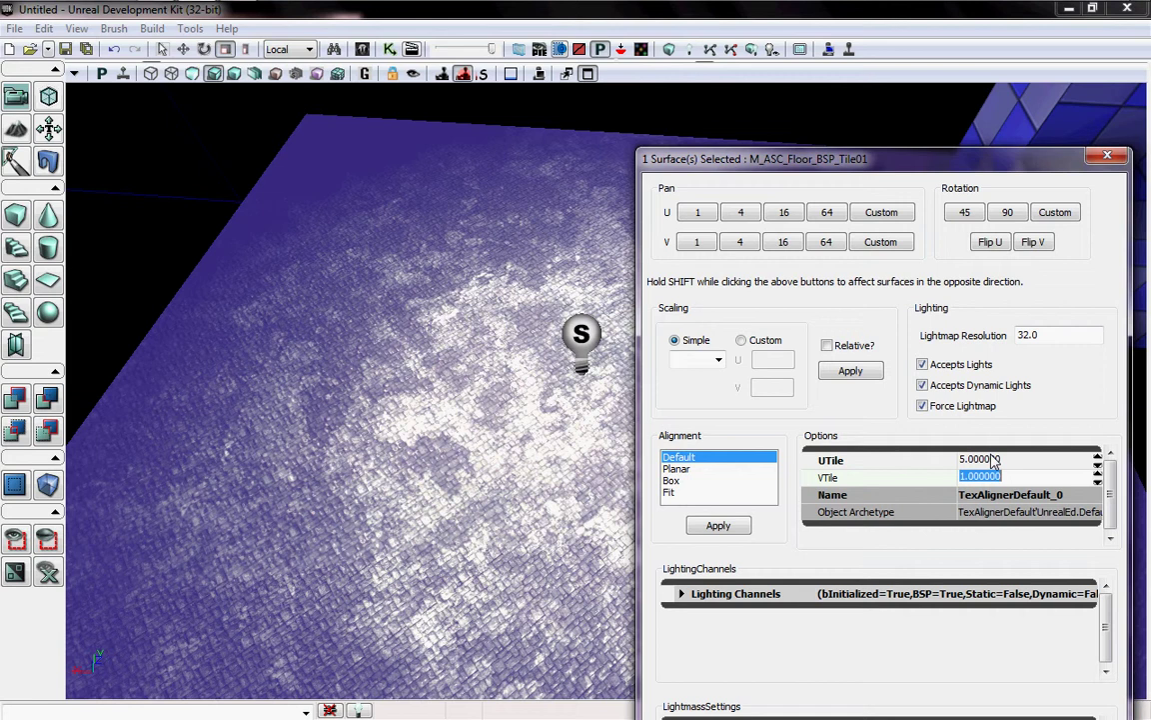
text(5)
key(Return)
click(1113, 487)
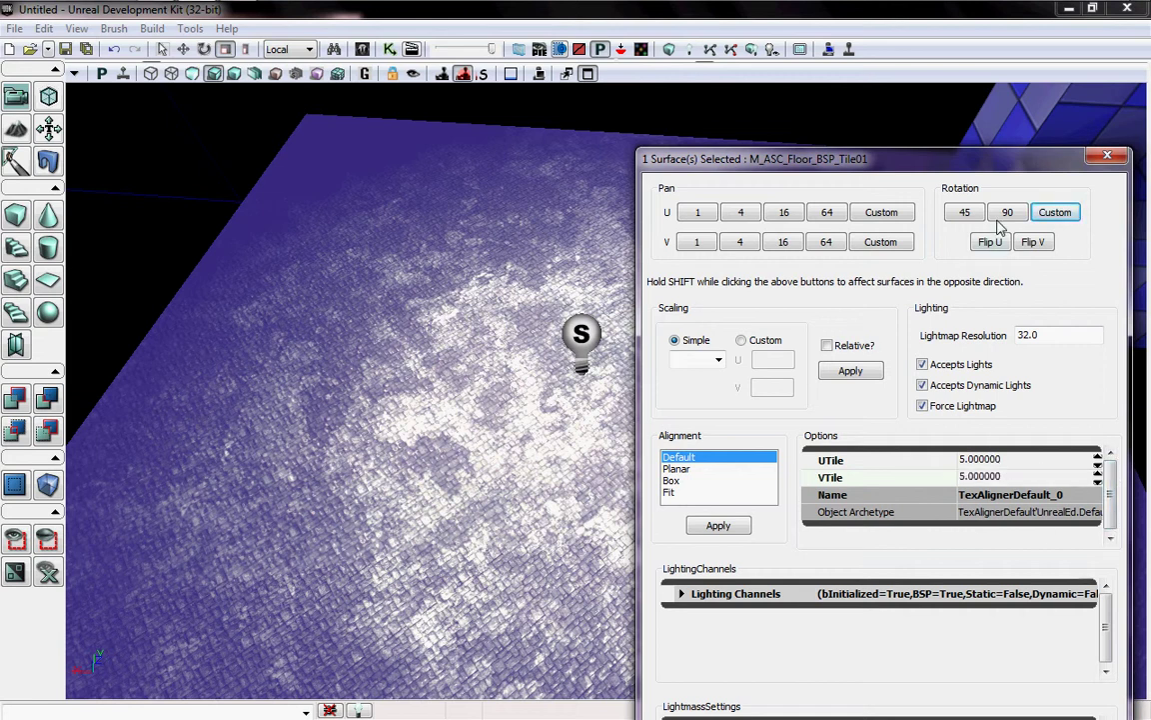
click(964, 214)
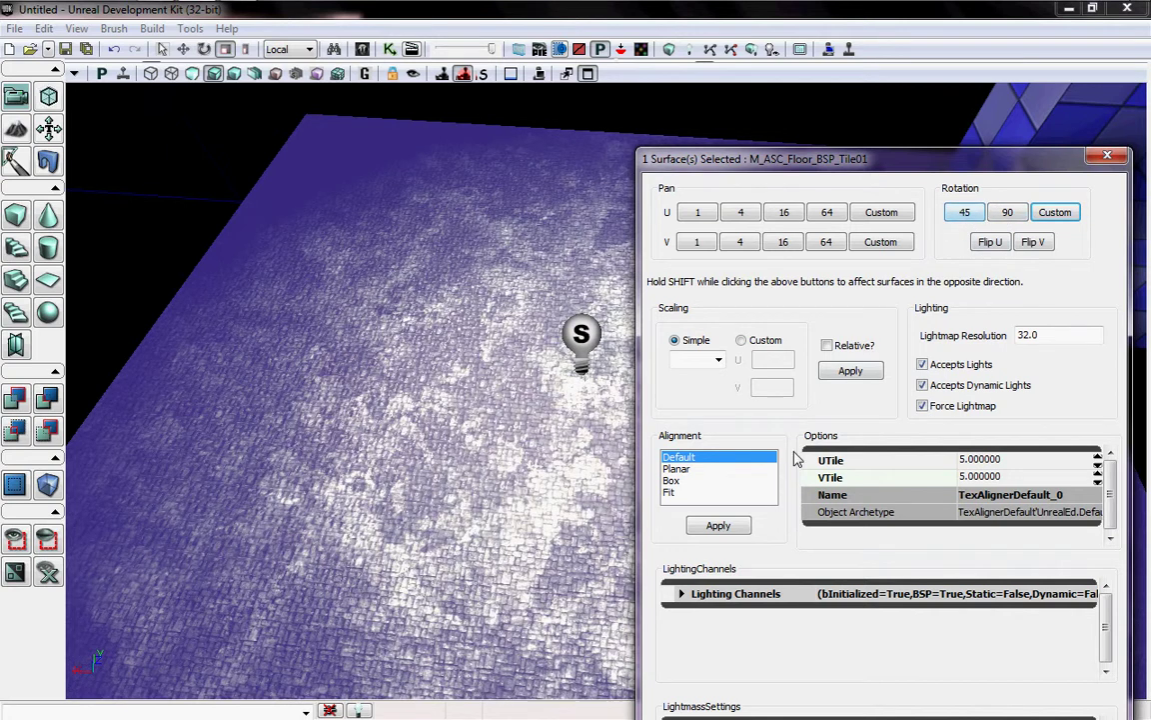
Go through the texture alignment types and apply the Fit alignment to the floor surface.
click(680, 468)
click(675, 481)
click(669, 492)
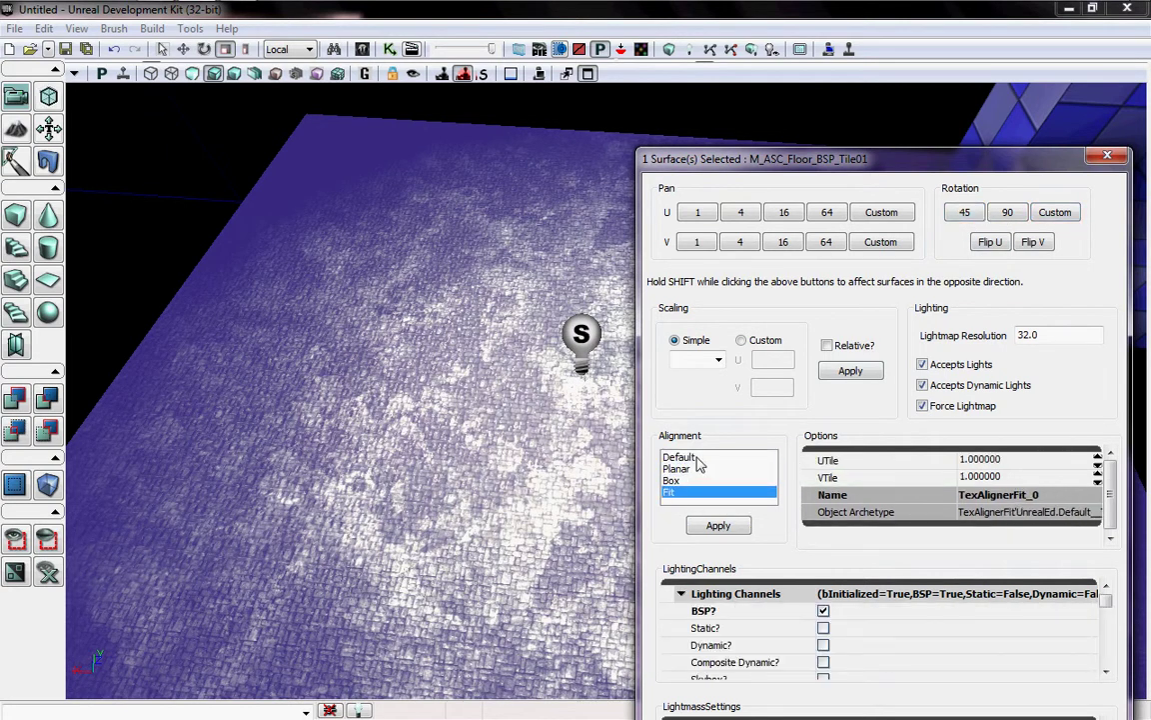
click(694, 457)
click(665, 492)
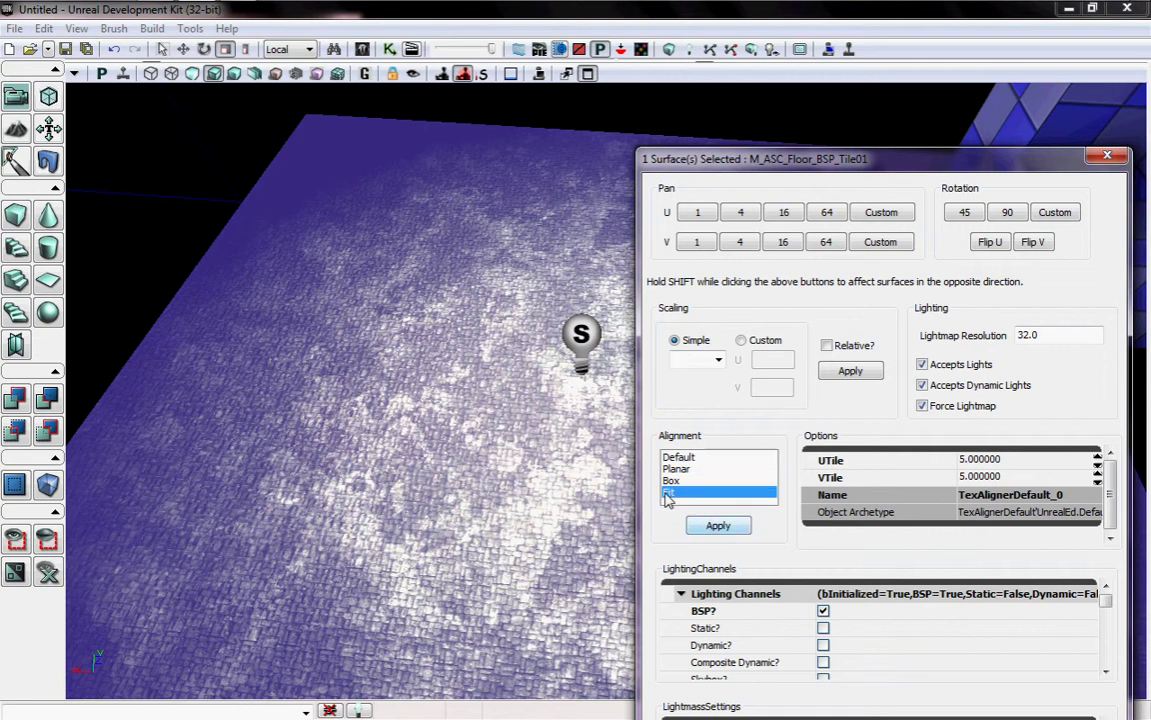
click(719, 524)
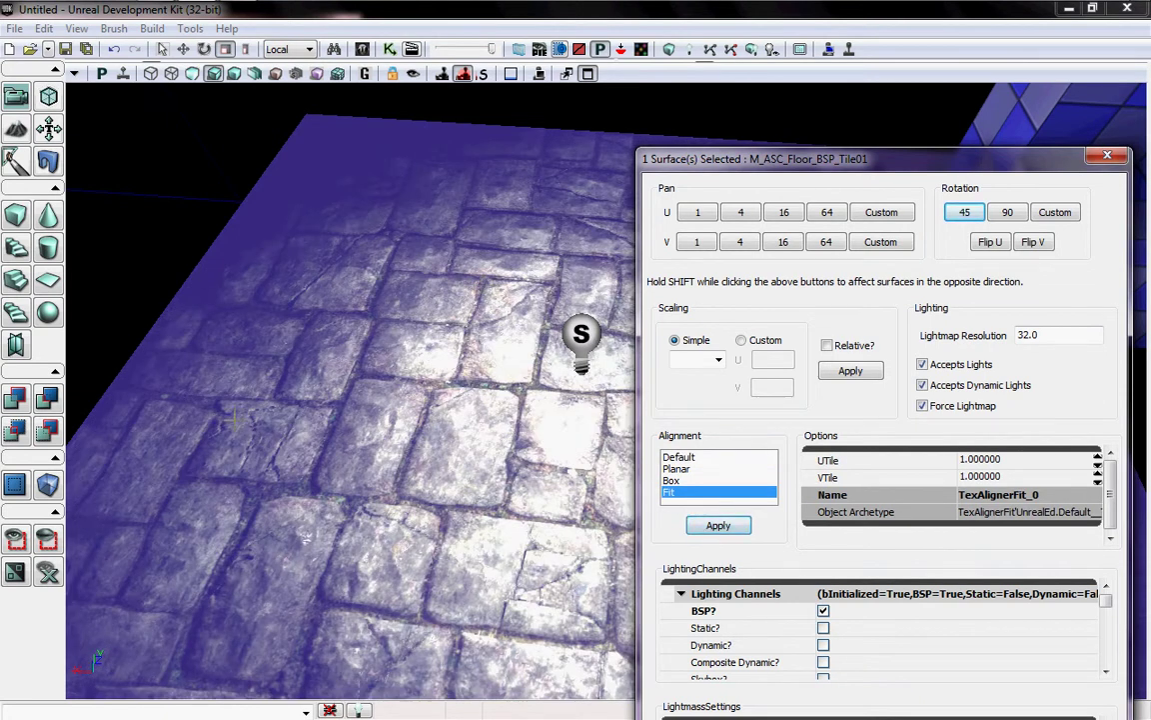
Try the Box alignment on the floor surface and replace it with the Planar alignment.
click(672, 479)
click(706, 527)
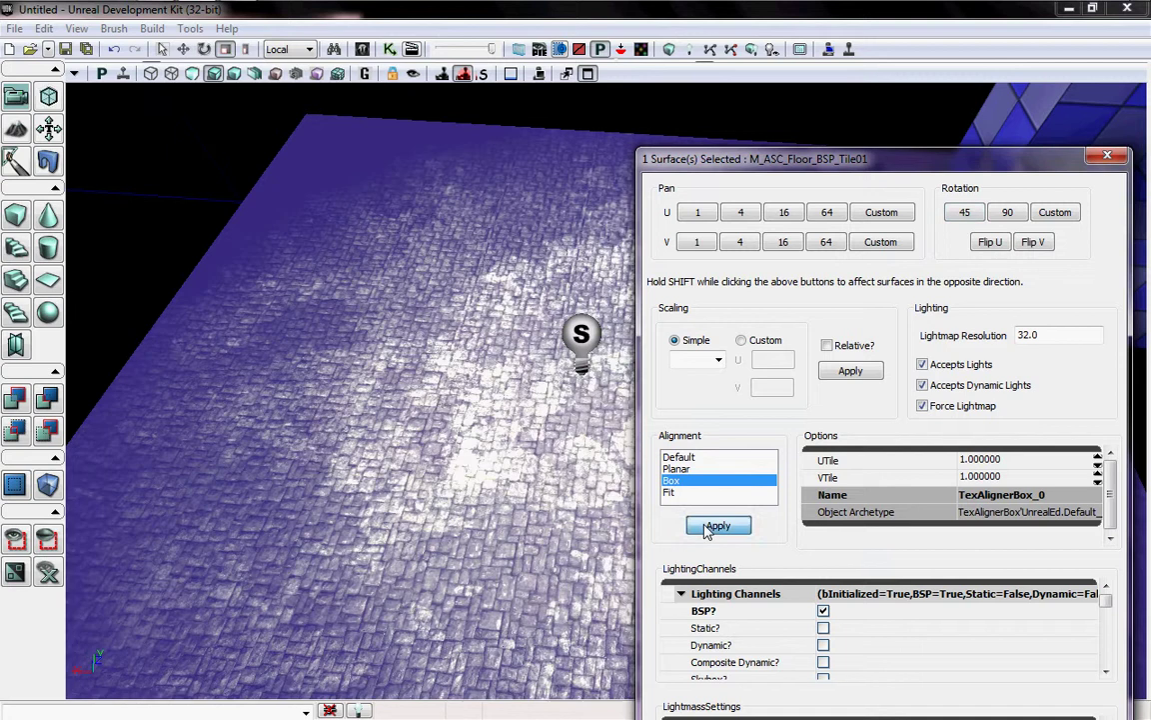
click(677, 468)
click(718, 527)
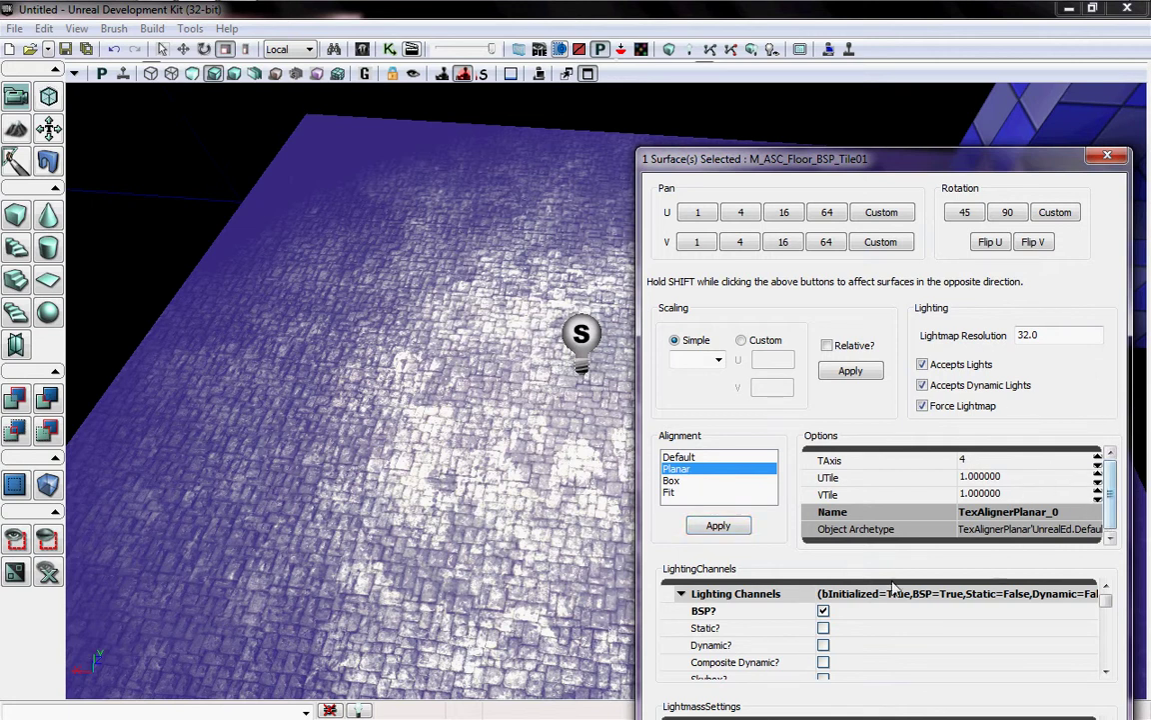
Look through the floor surface's lighting channels and Lightmass settings, close its properties and deselect the surface.
drag(1106, 600, 1106, 670)
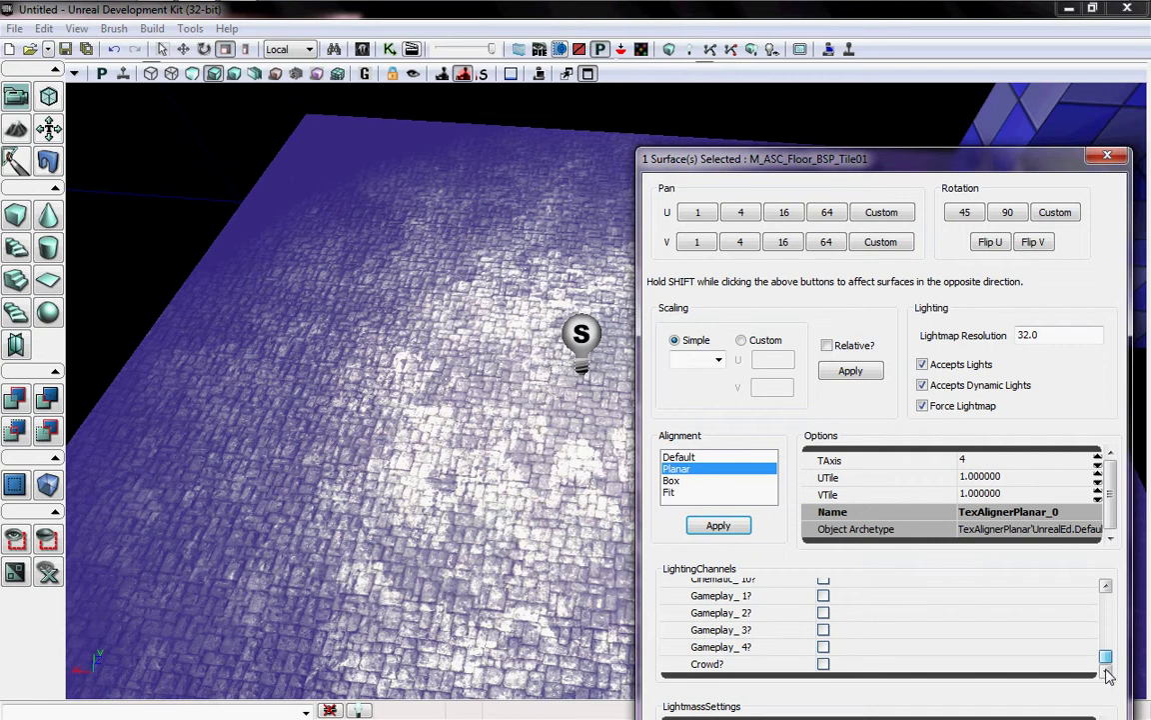
drag(886, 160, 812, 9)
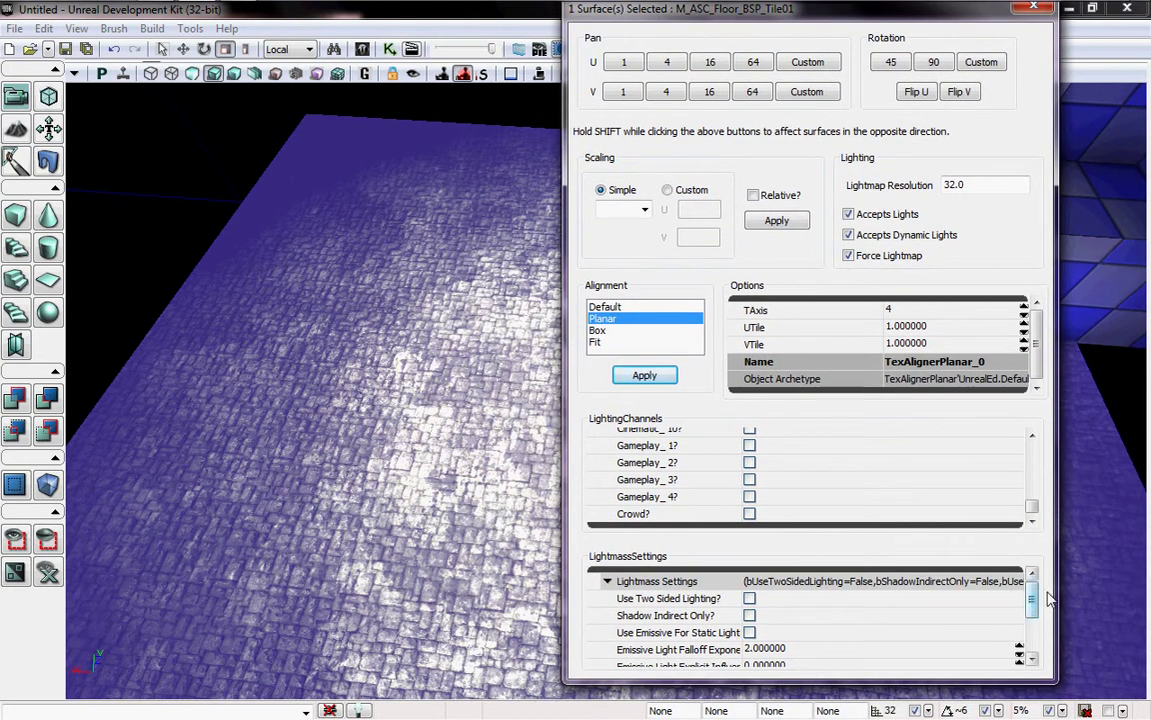
scroll(1050, 596, down, 2)
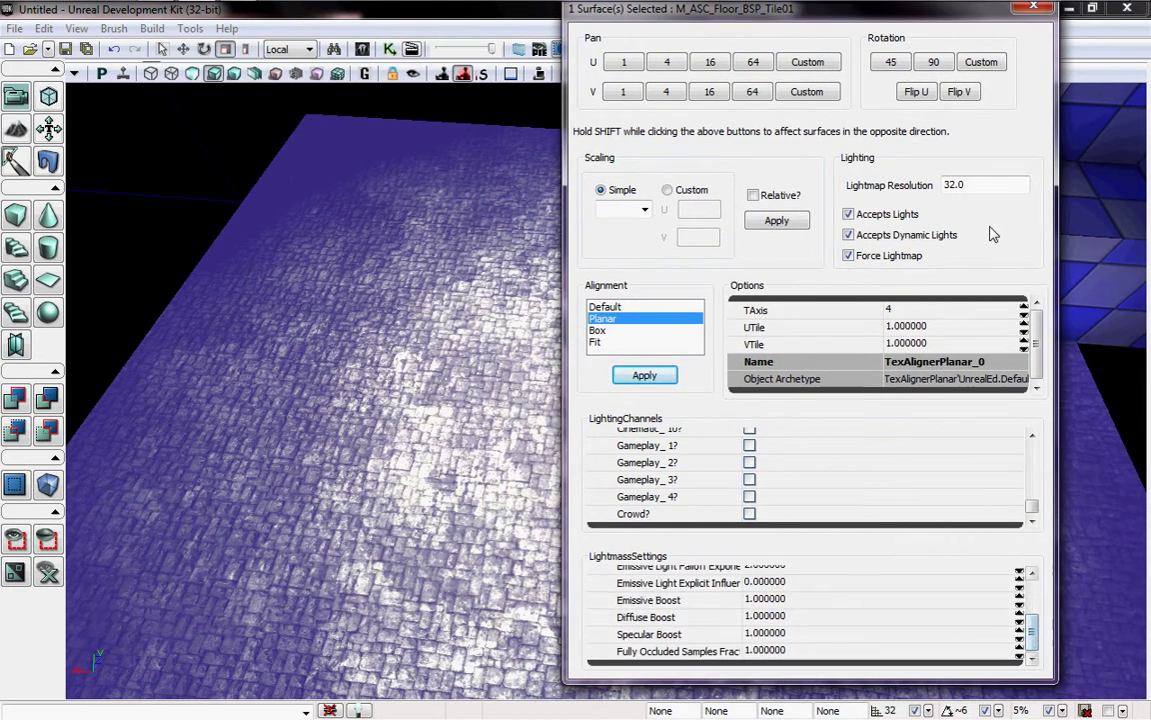
click(1028, 10)
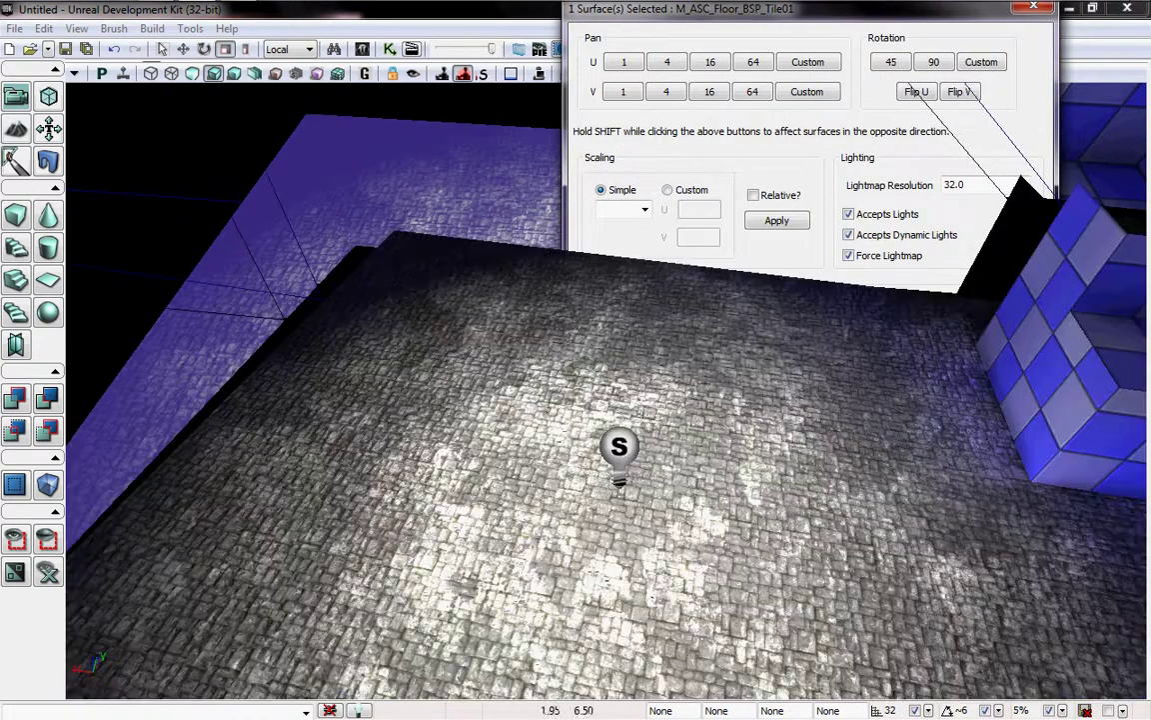
key(Escape)
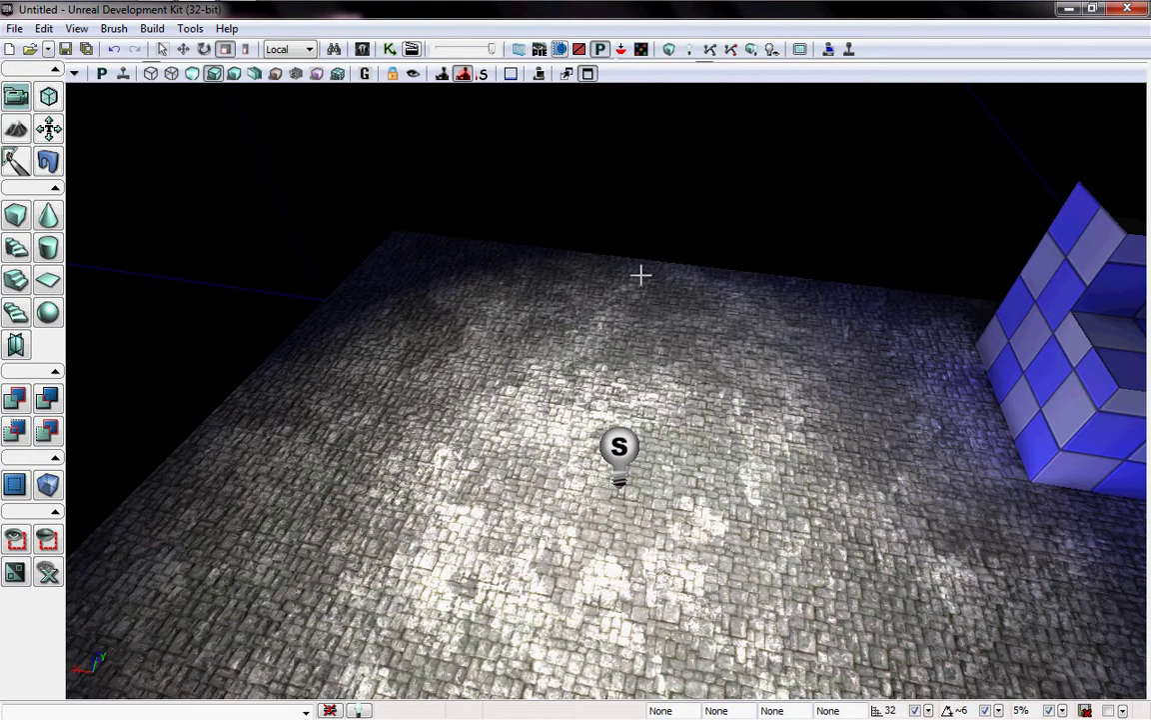
Build the level's lighting at Preview quality with Lightmass and close the build status and report windows.
click(688, 52)
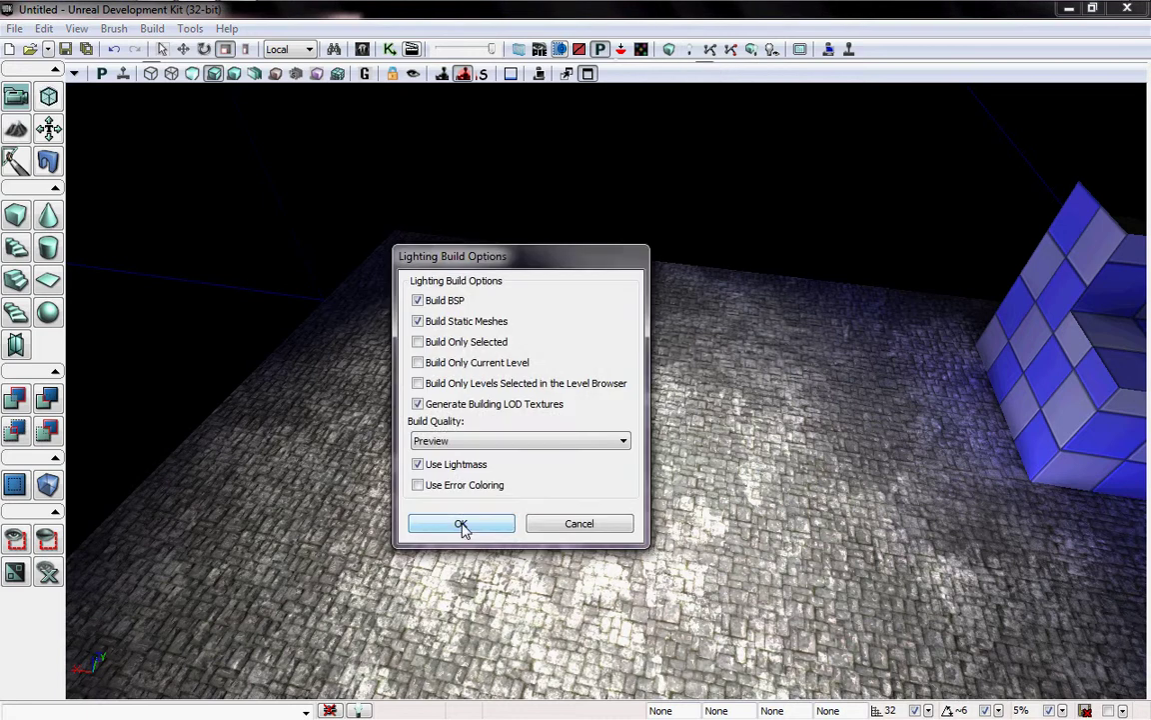
click(460, 524)
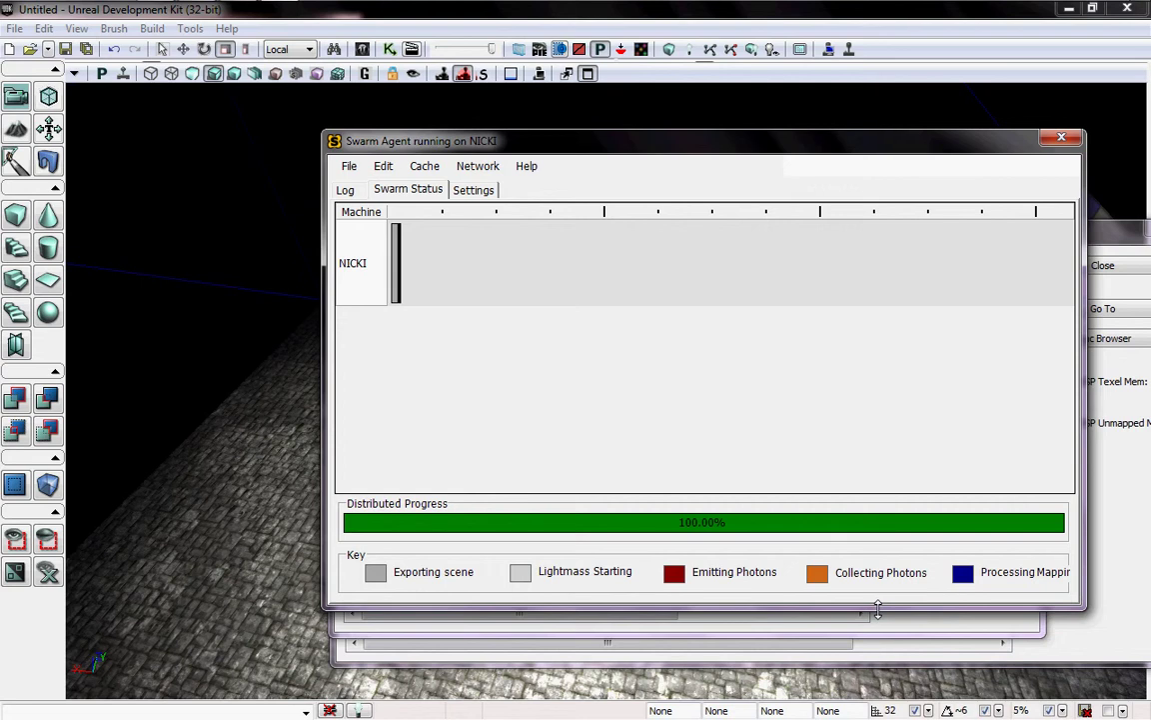
click(1059, 140)
click(959, 326)
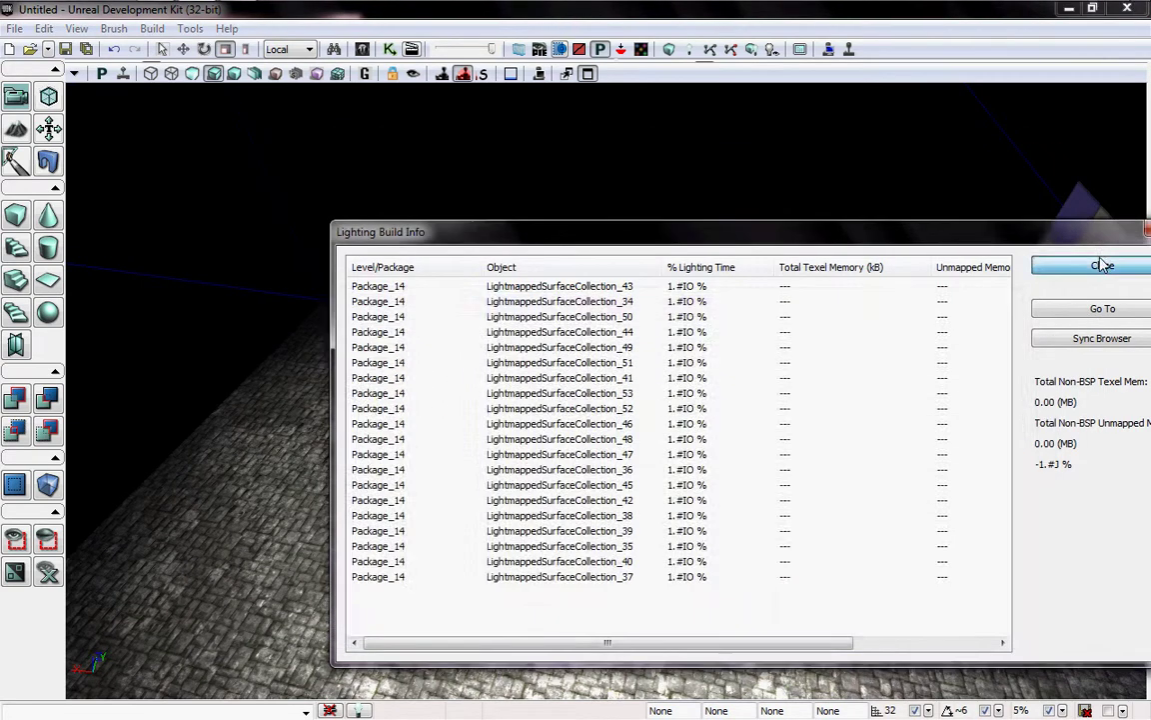
click(1103, 264)
Play the level in the viewport, walking across the tiled floor and jumping at the checkered block structure.
right_drag(707, 485, 812, 449)
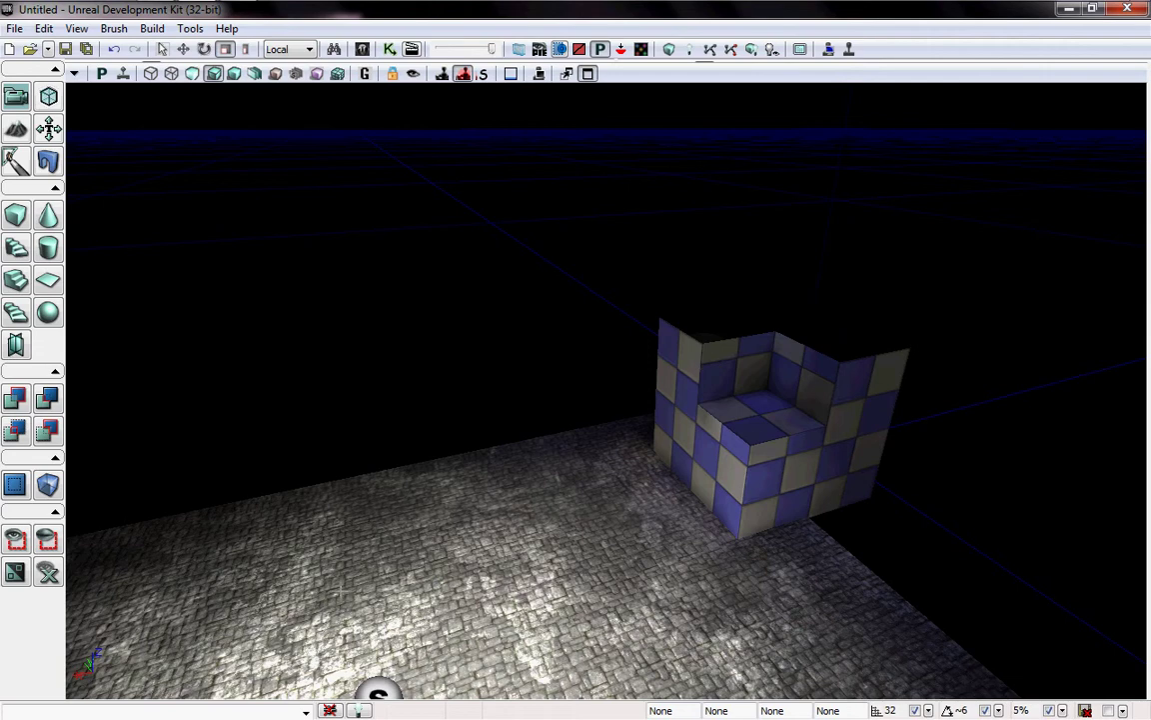
mouse_move(708, 368)
right_down()
mouse_move(809, 357)
mouse_move(1099, 365)
mouse_move(708, 368)
mouse_move(399, 310)
mouse_move(709, 368)
right_up()
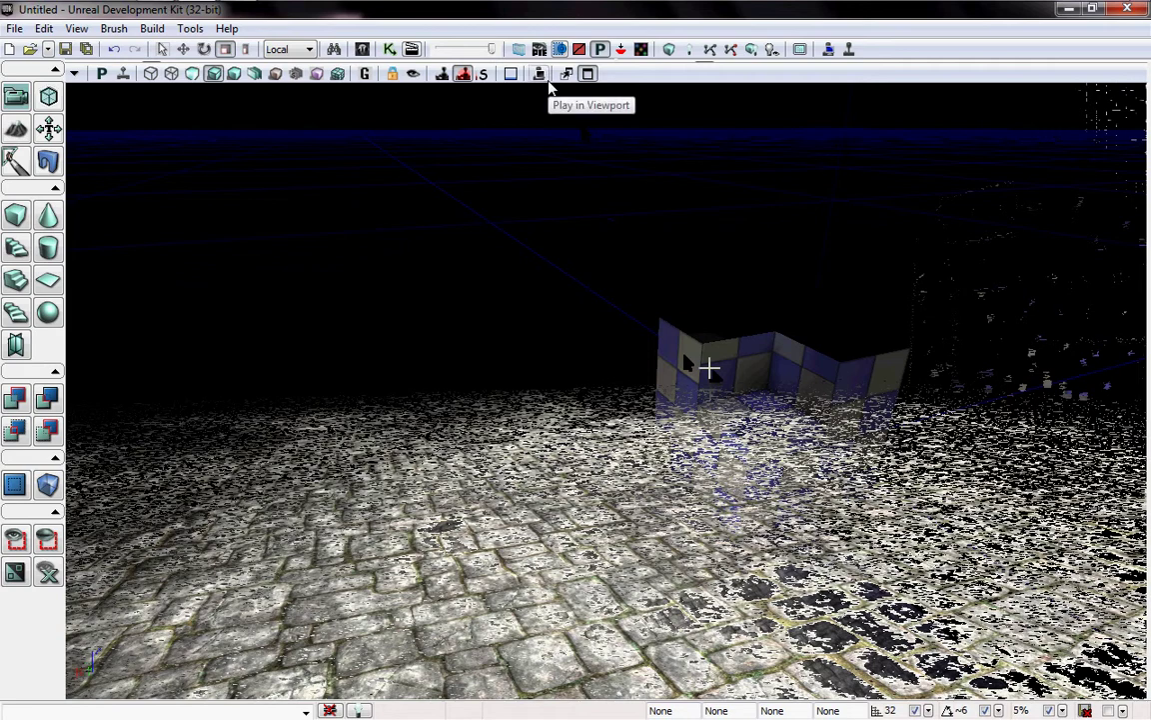
click(540, 76)
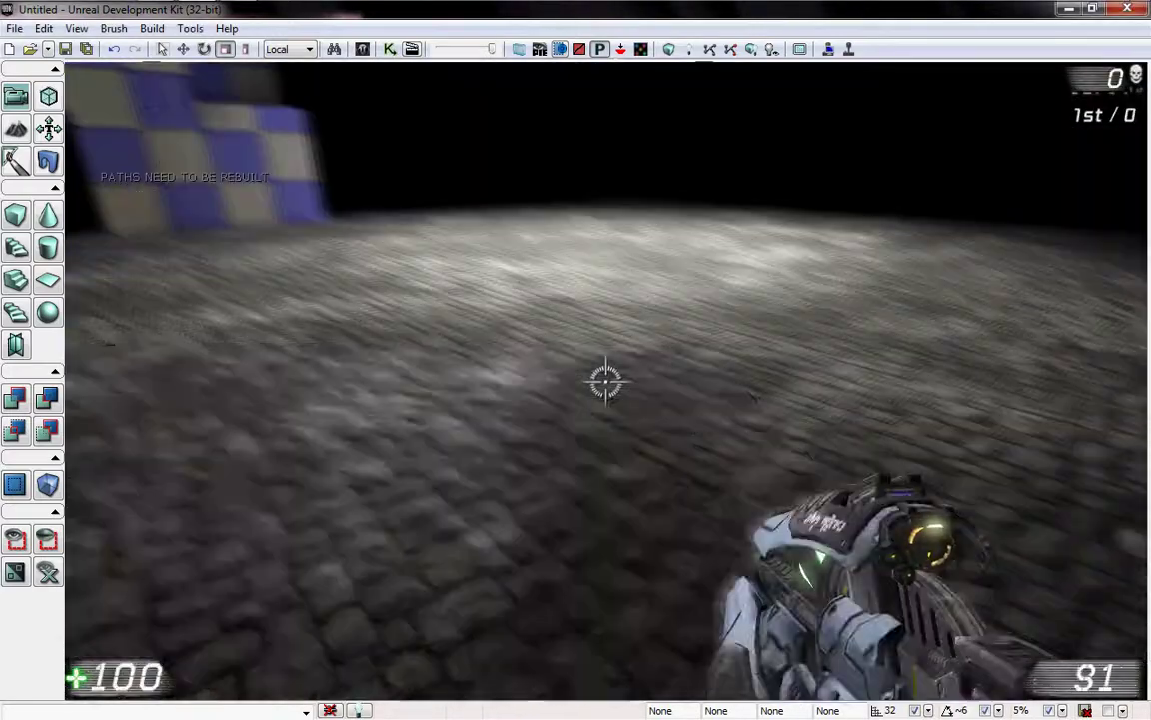
key(w)
key(w)
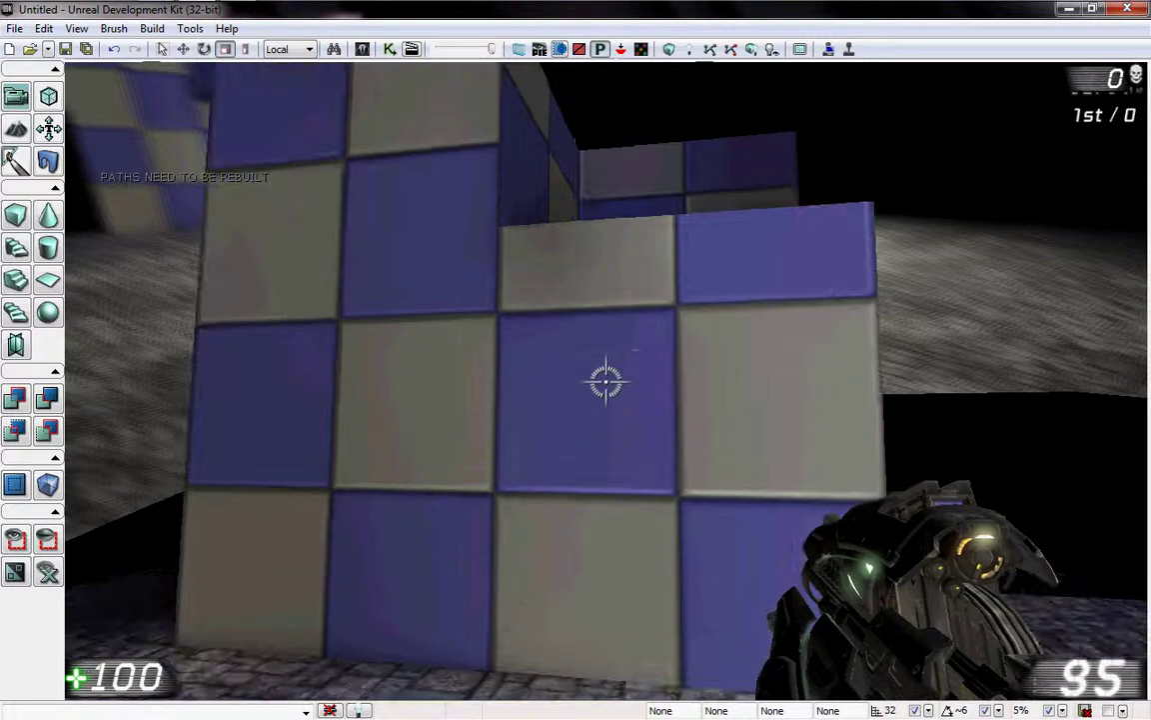
key(space)
key(w)
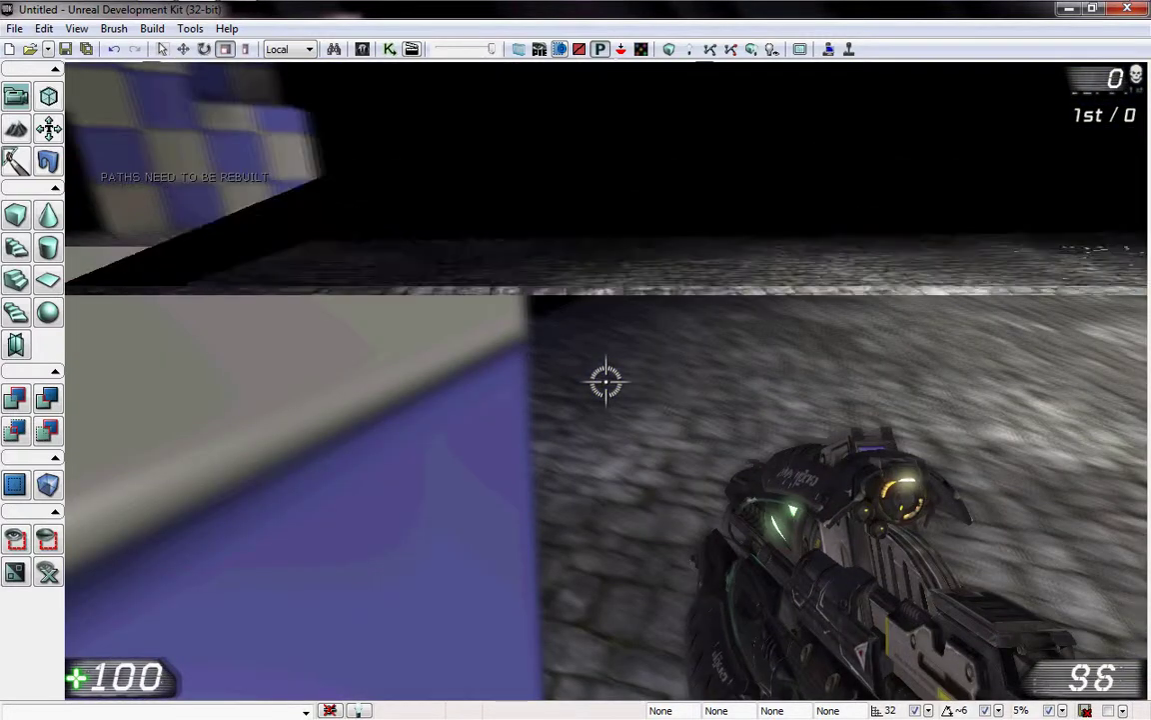
key(w)
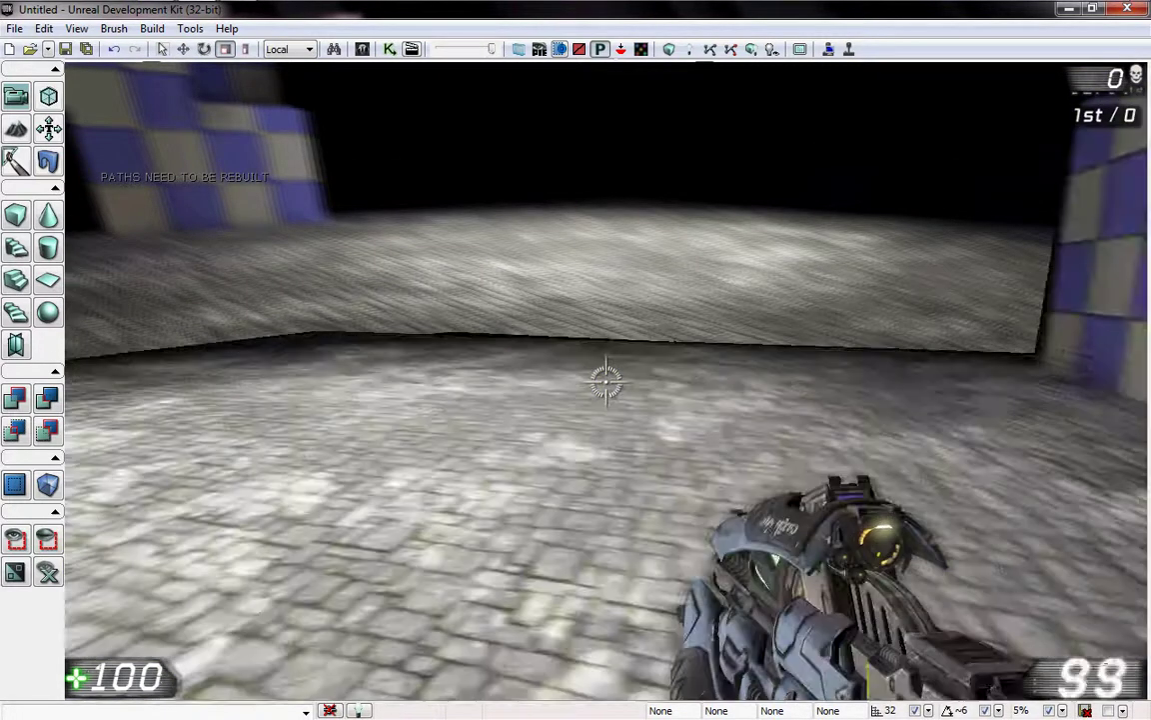